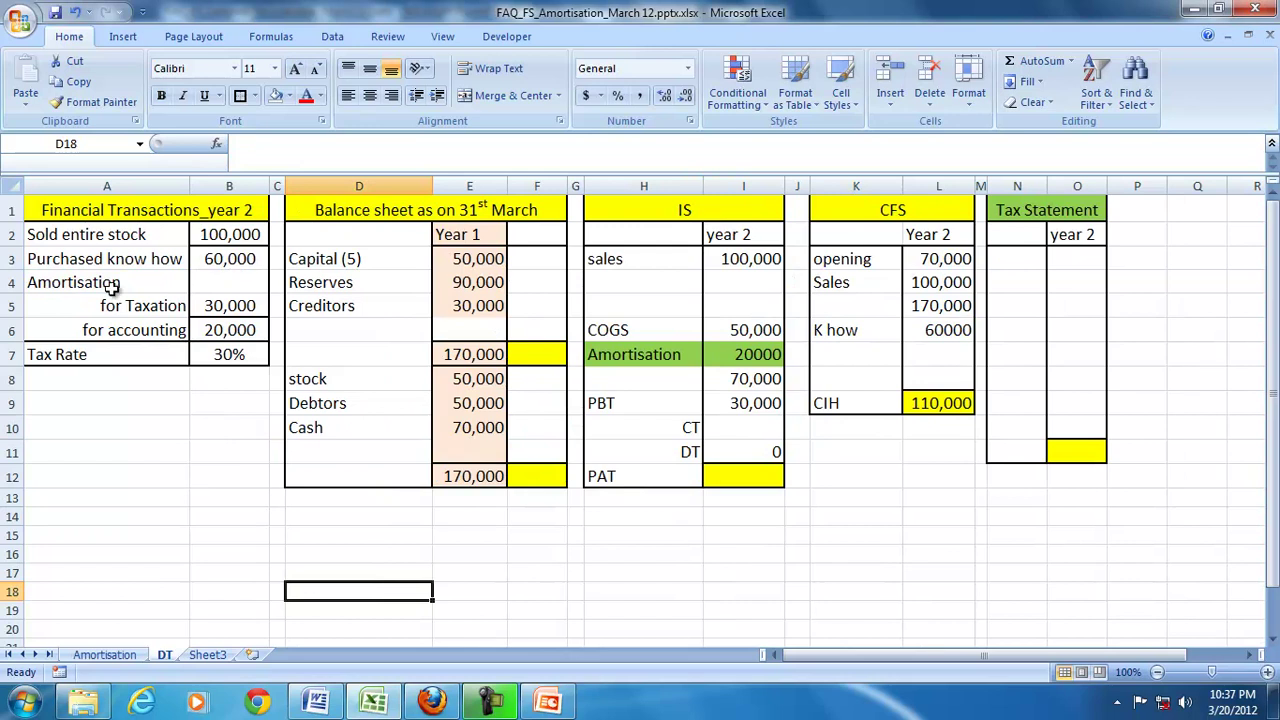
Examine the year 2 transactions, from the stock sale through the amortisation for taxation and accounting, and the Year 1 balance sheet
left_click_drag(180, 240, 250, 248)
left_click_drag(470, 258, 450, 443)
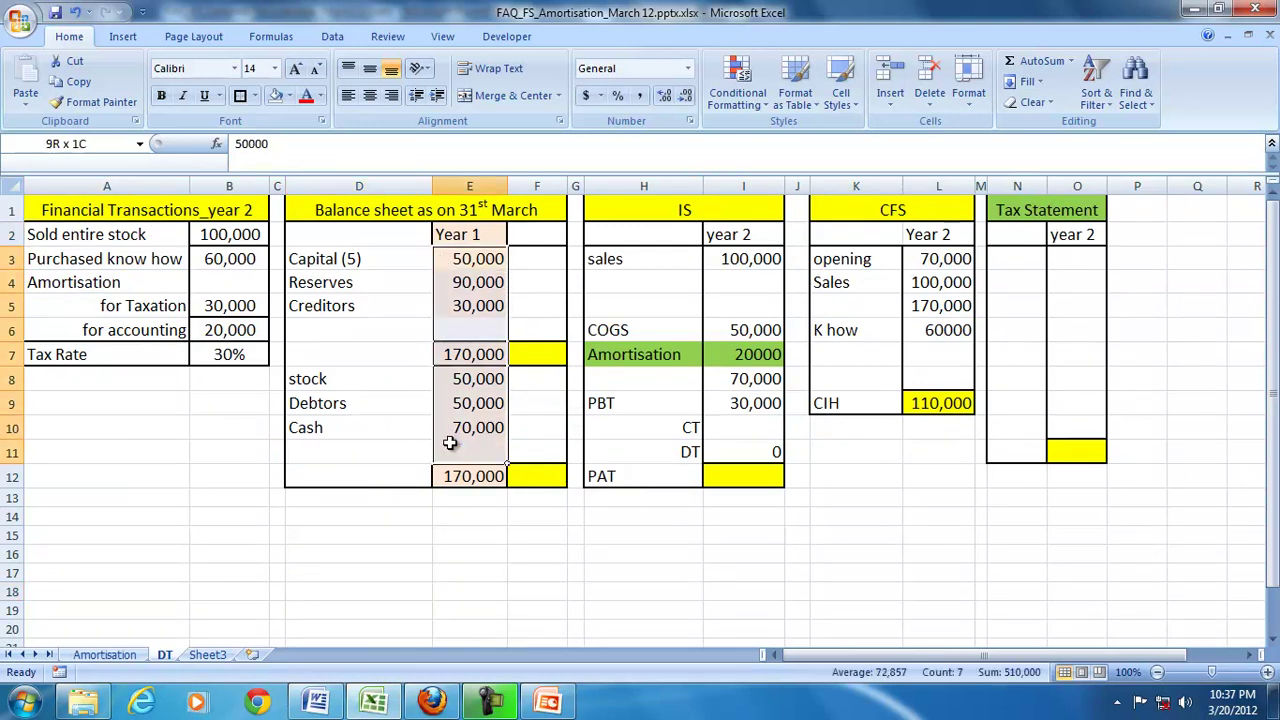
left_click(112, 262)
left_click(197, 258)
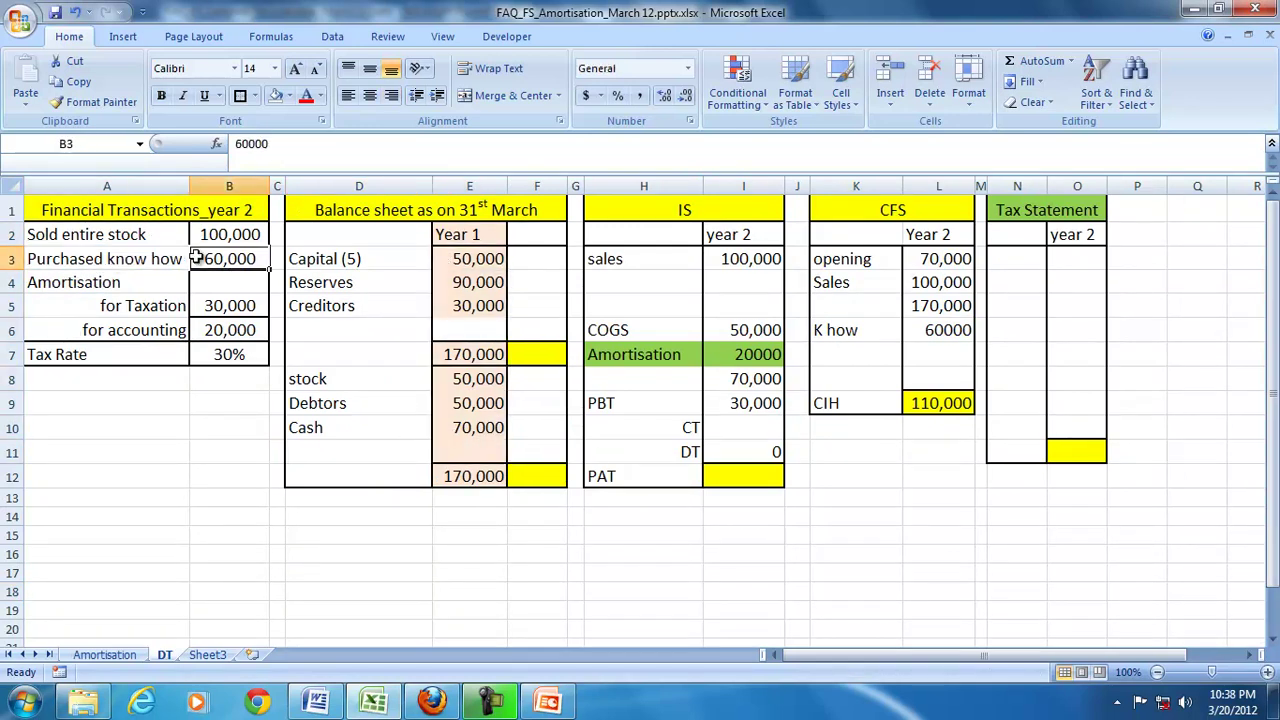
left_click(123, 308)
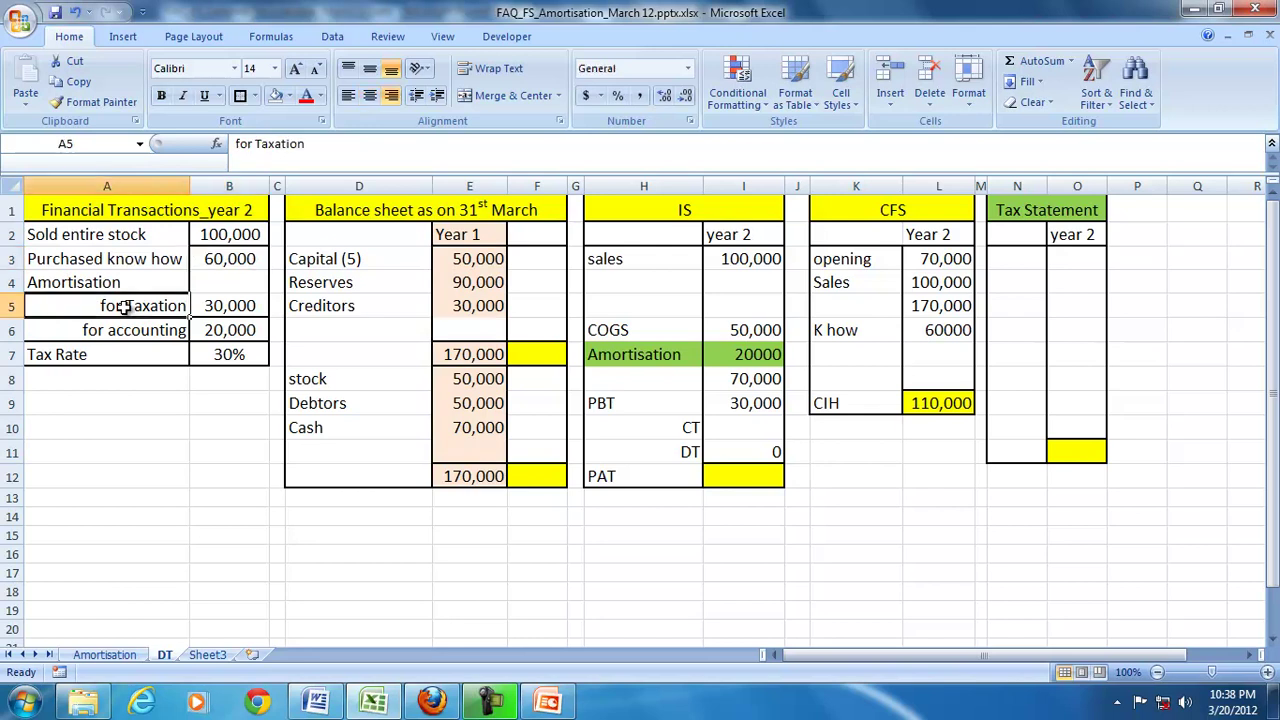
left_click(208, 308)
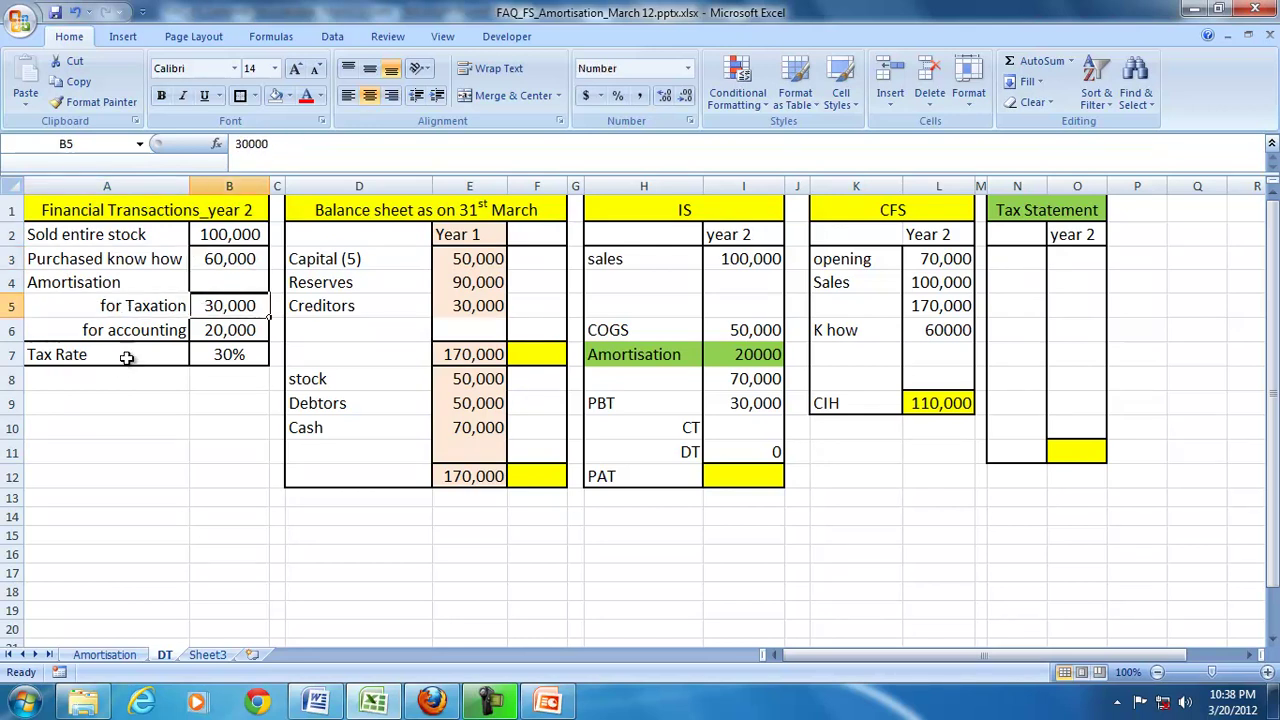
left_click_drag(105, 331, 196, 336)
Trace the precedents of the income statement sales in I3, the cash flow sales in L4 and the COGS in I6
left_click(755, 259)
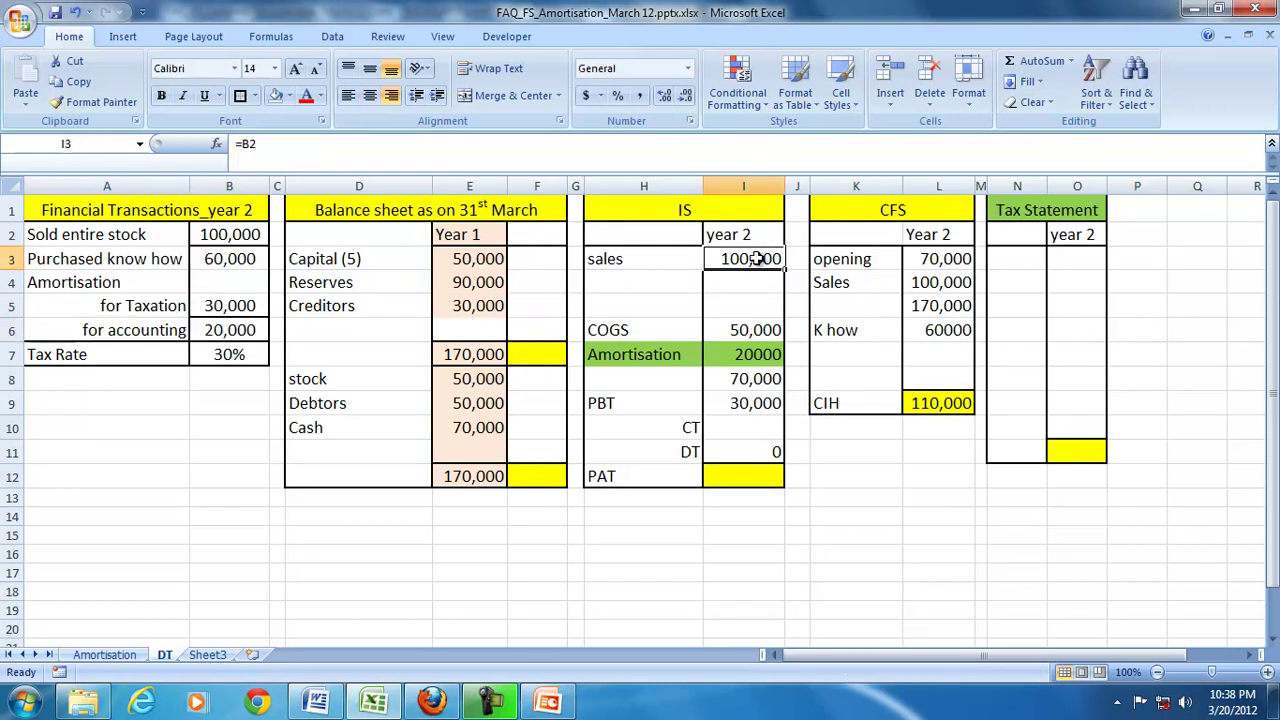
left_click(264, 35)
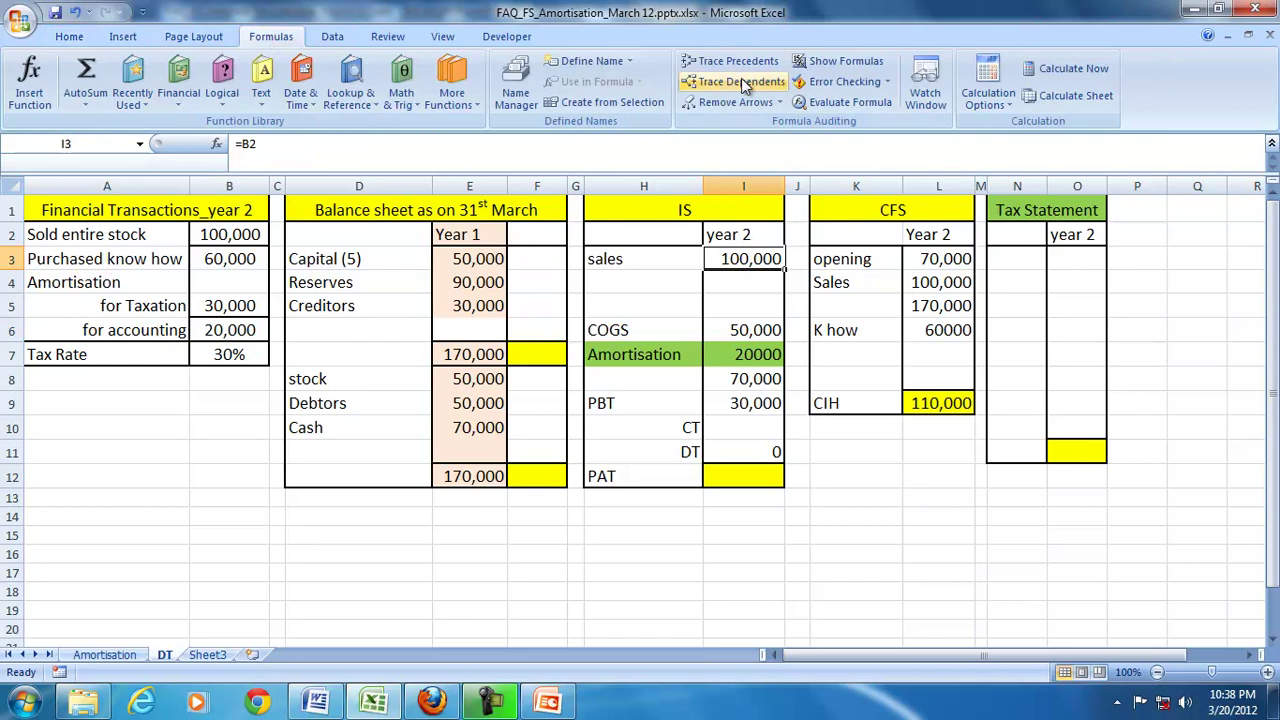
left_click(730, 61)
left_click(940, 283)
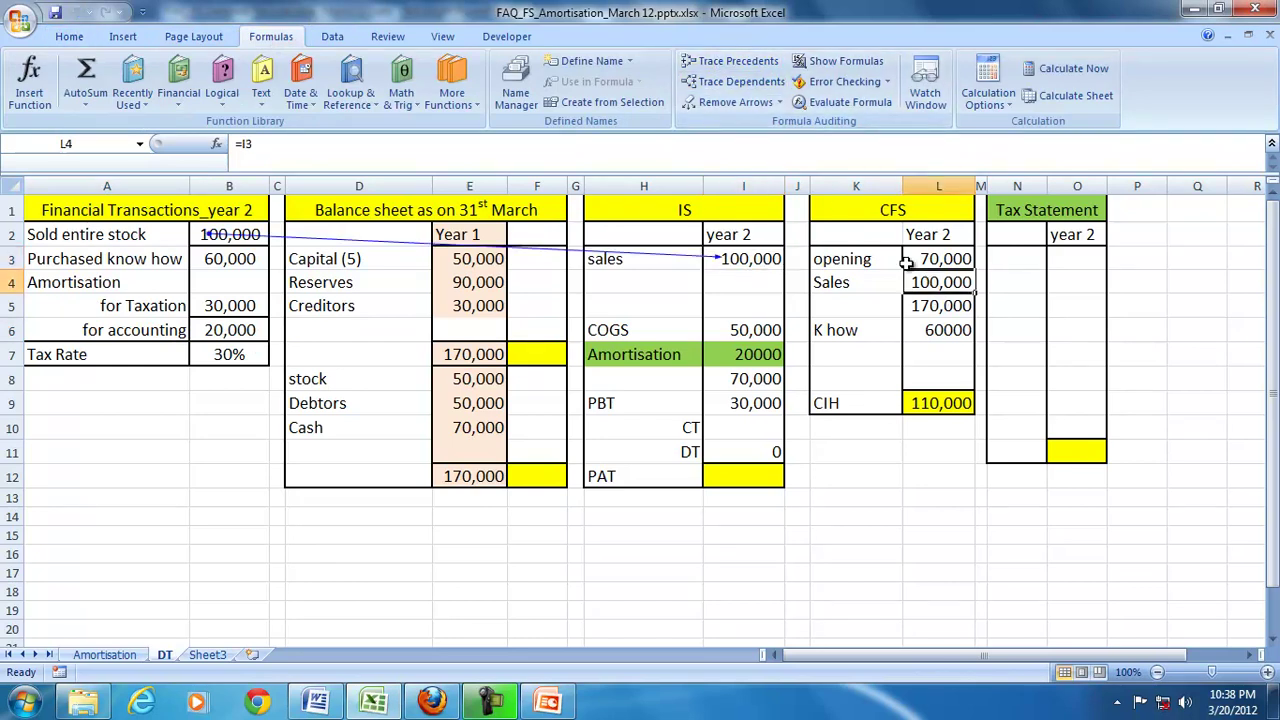
left_click(705, 63)
left_click(735, 332)
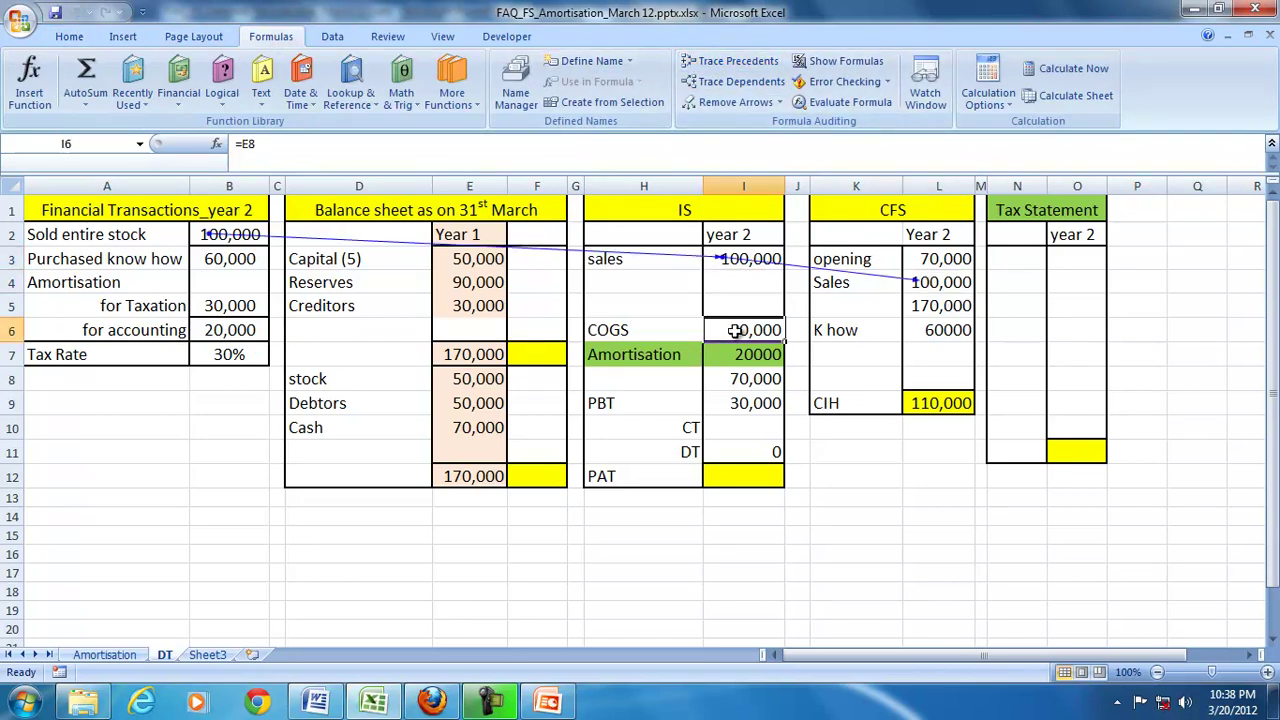
left_click(718, 66)
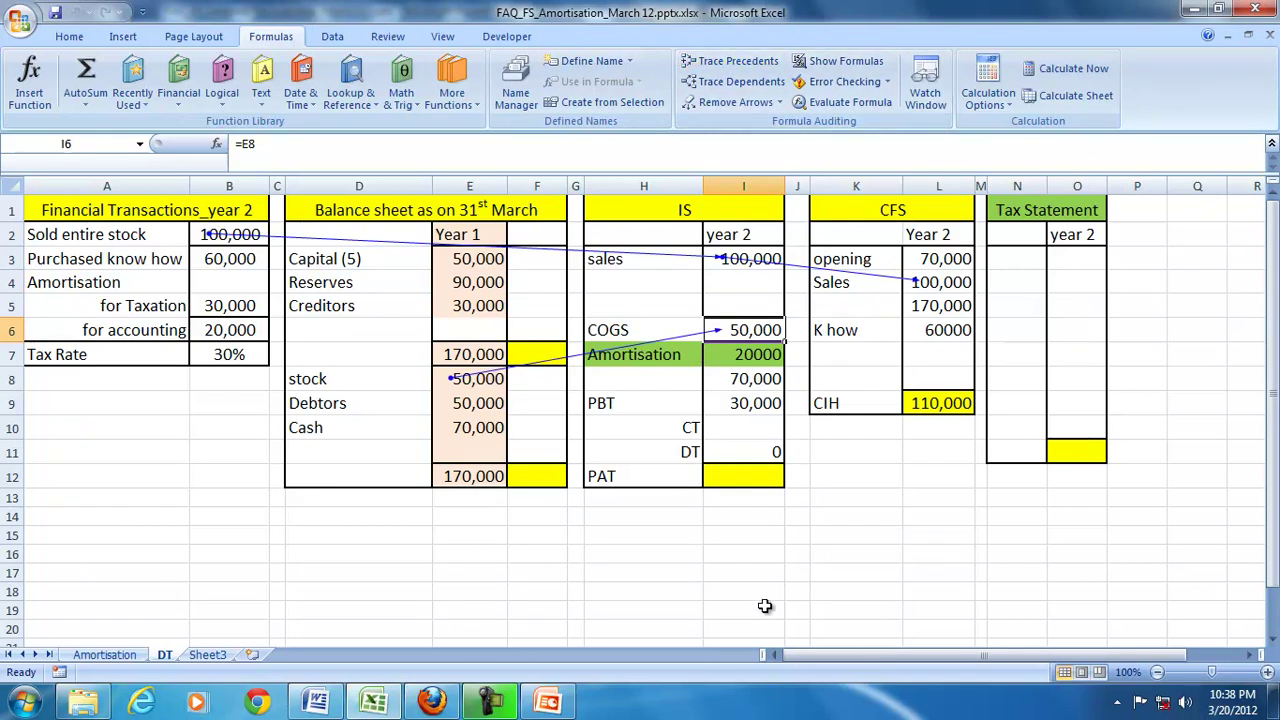
Calculate the year 2 stock in F8 with =E8-I6 and trace the precedents of that cell
left_click(545, 379)
type("=E8-")
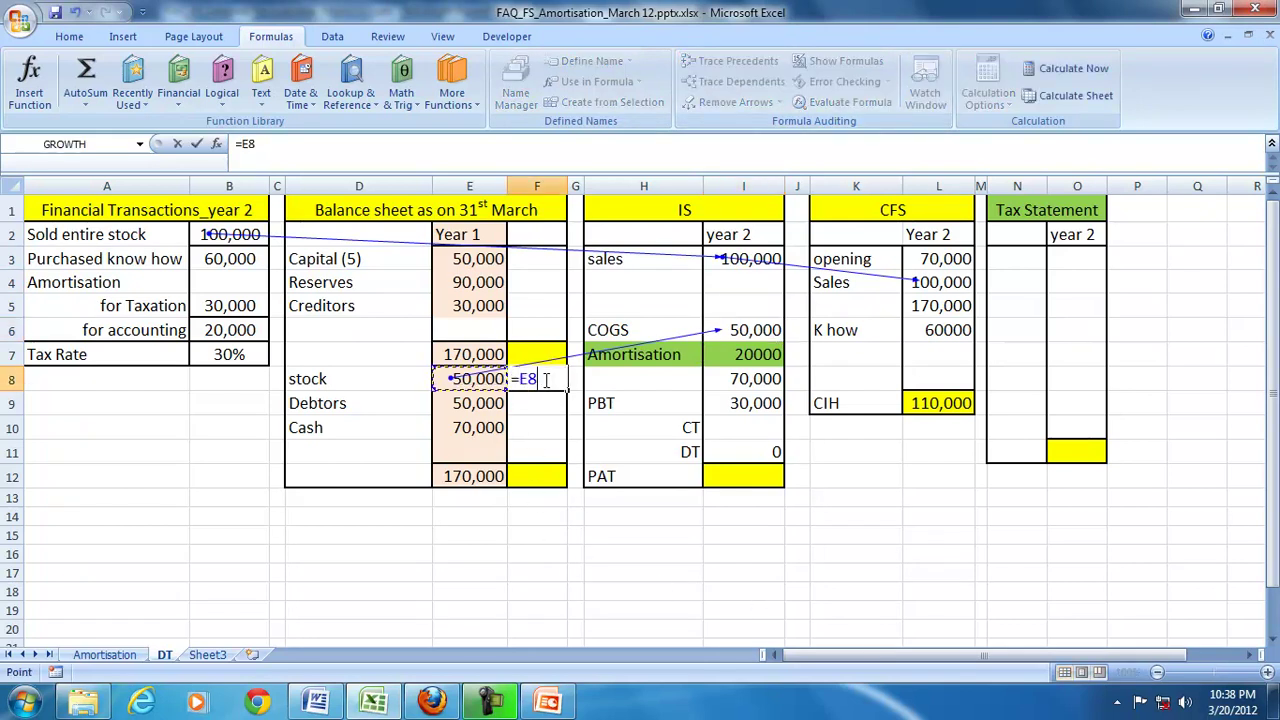
left_click(774, 330)
key("Return")
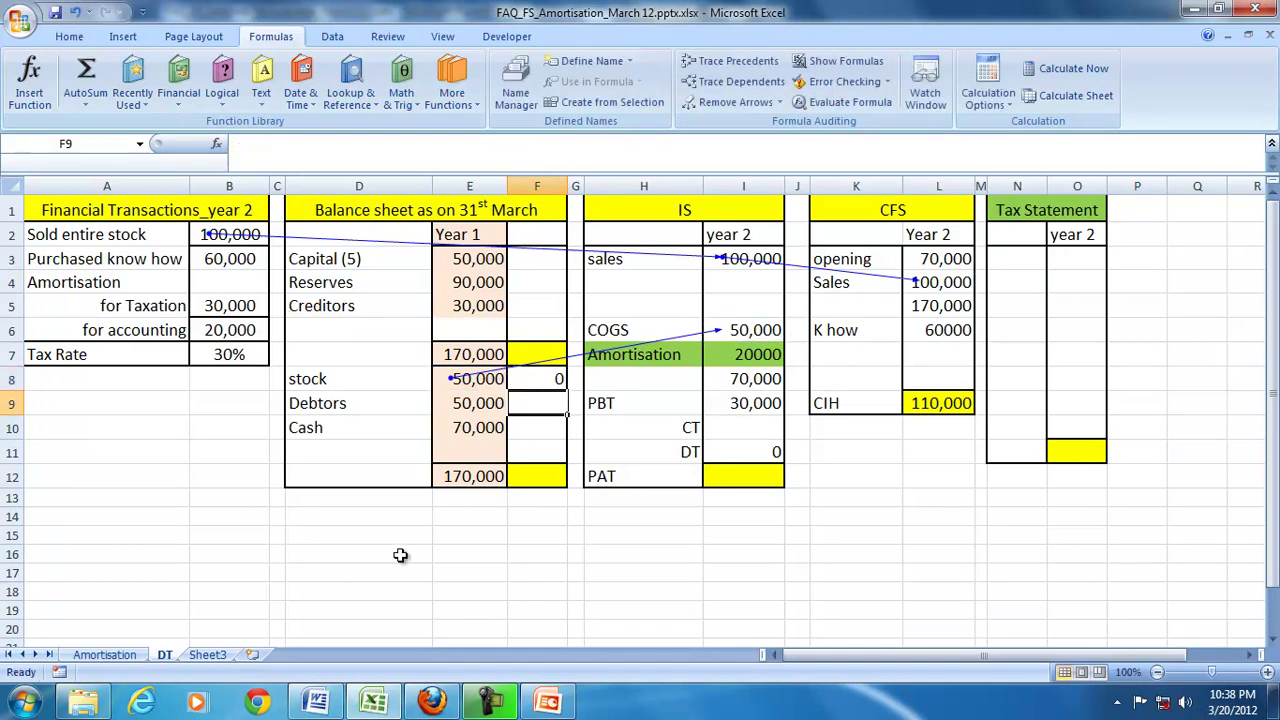
left_click(548, 380)
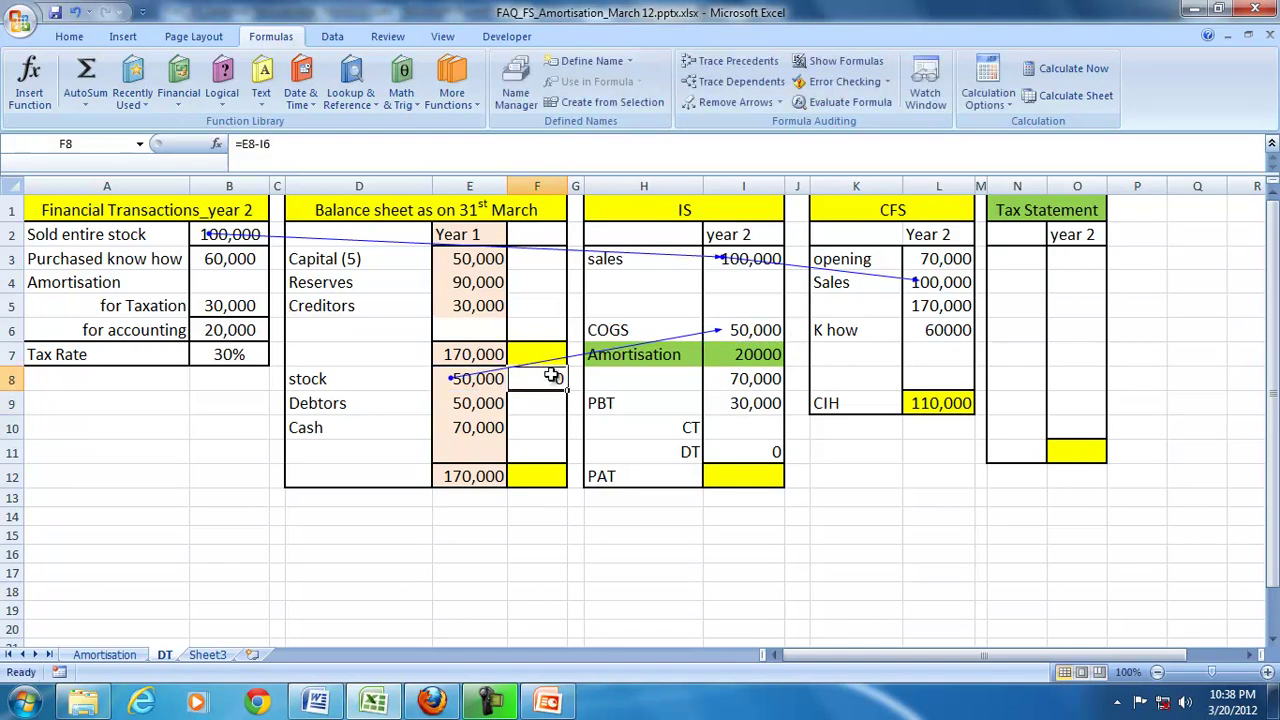
left_click(740, 66)
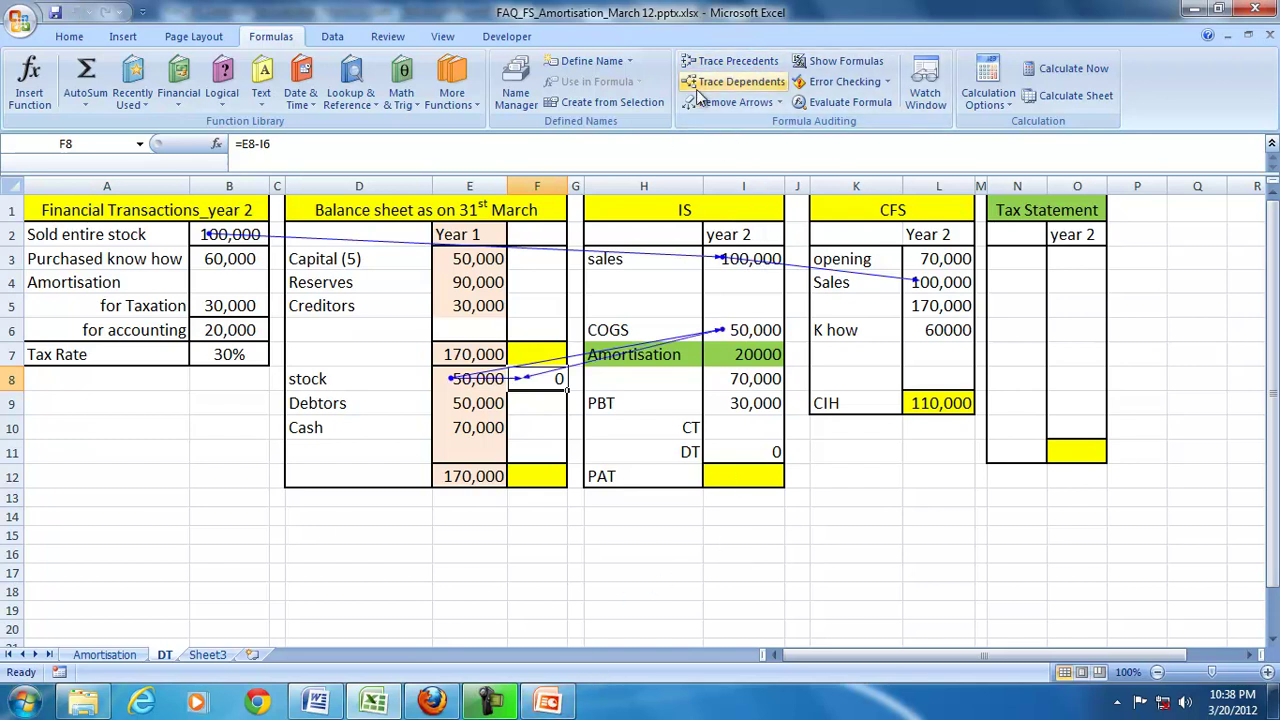
Trace the precedents of the know-how payment in L6 and the income statement amortisation in I7
left_click(947, 328)
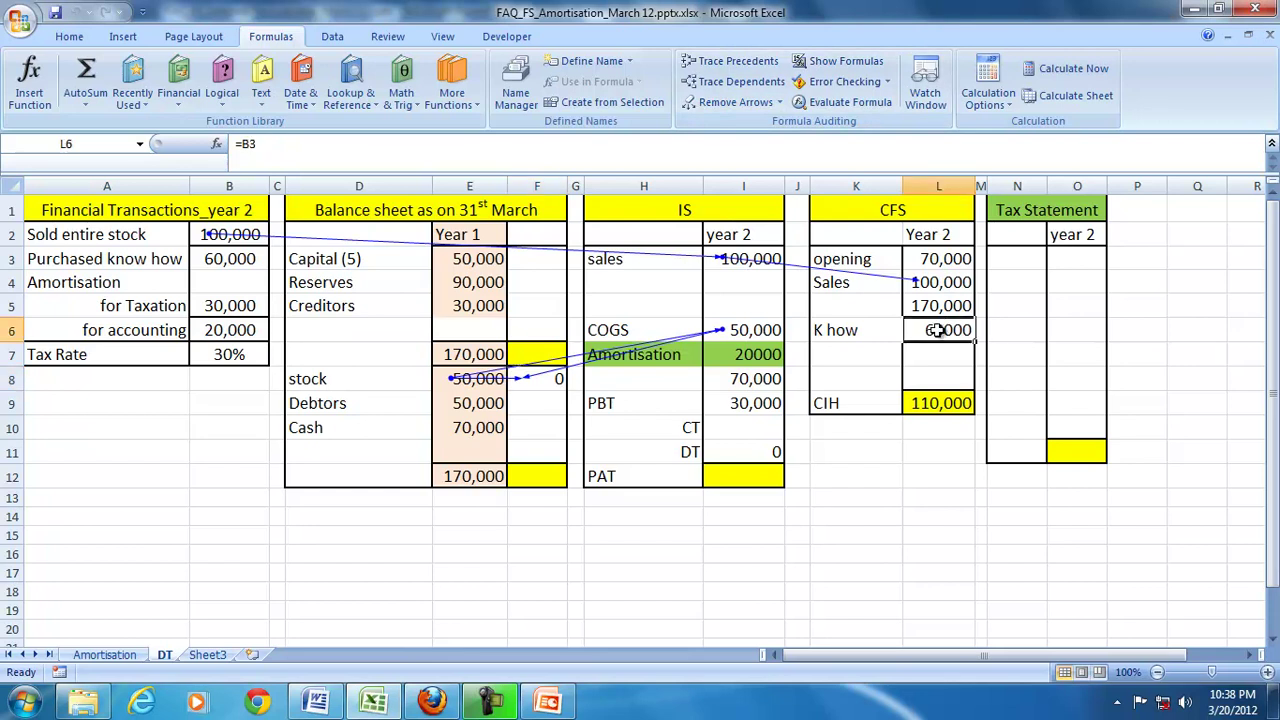
left_click(740, 62)
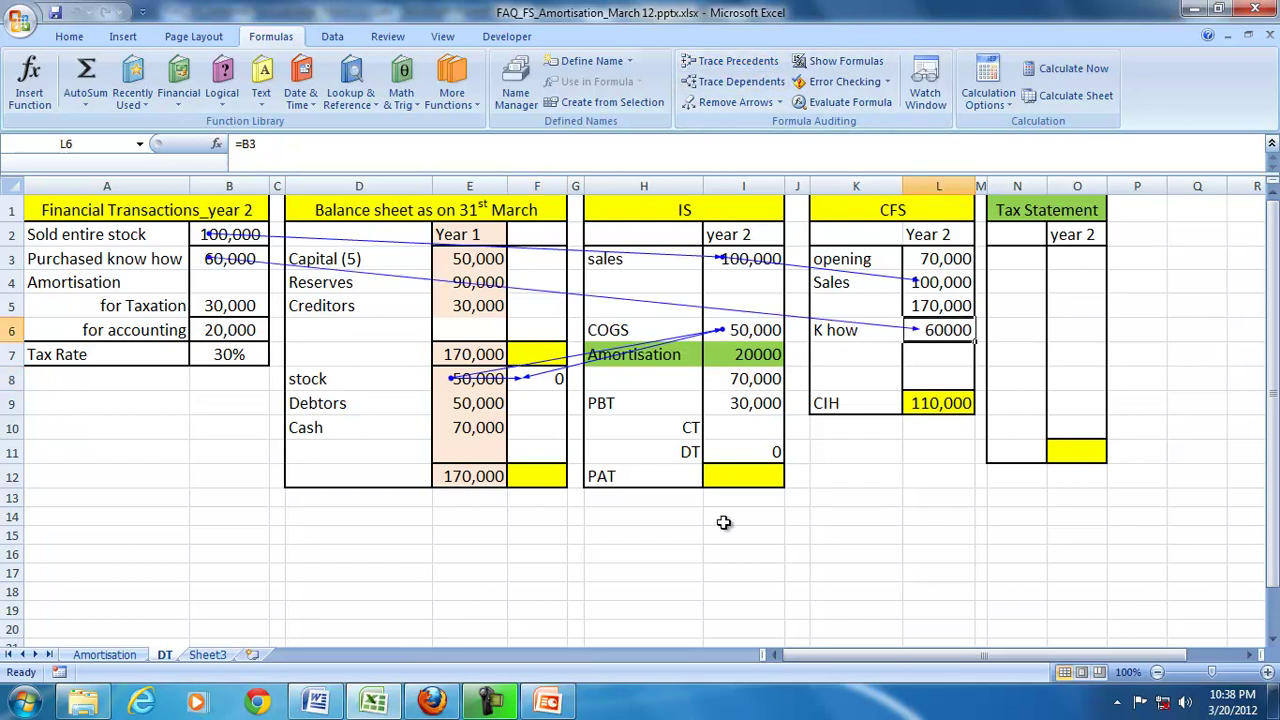
left_click(758, 355)
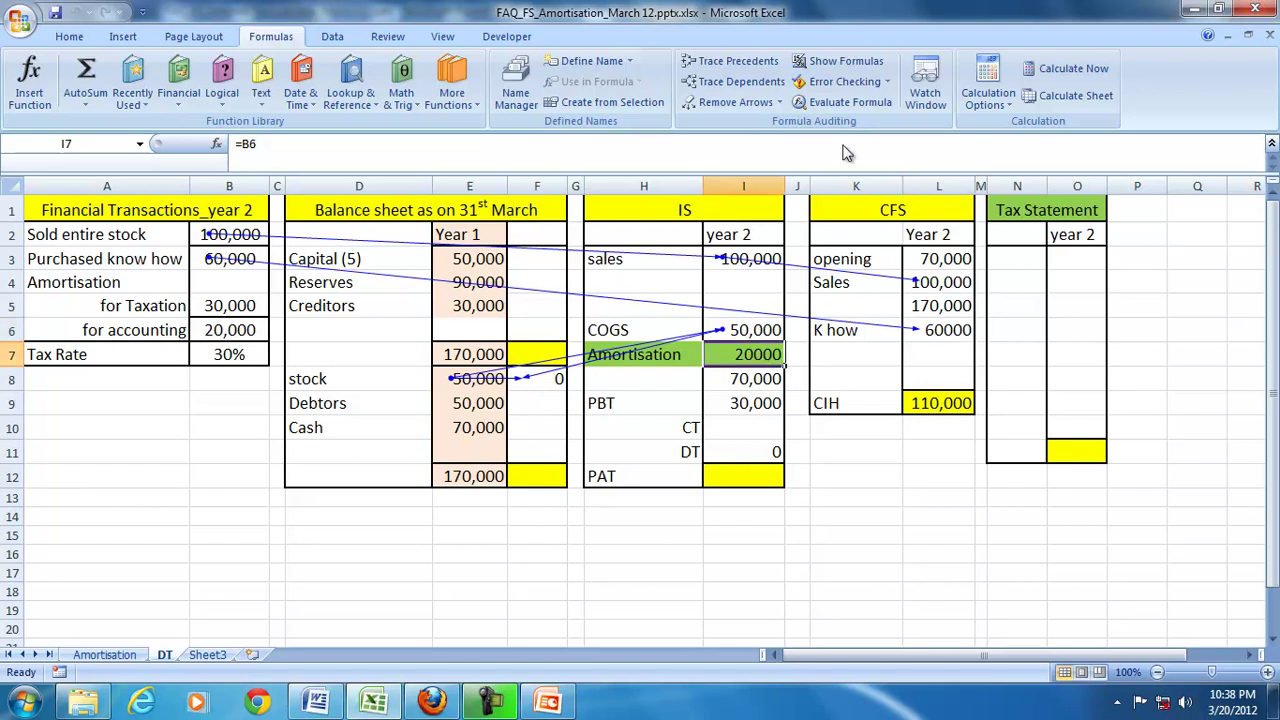
left_click(738, 62)
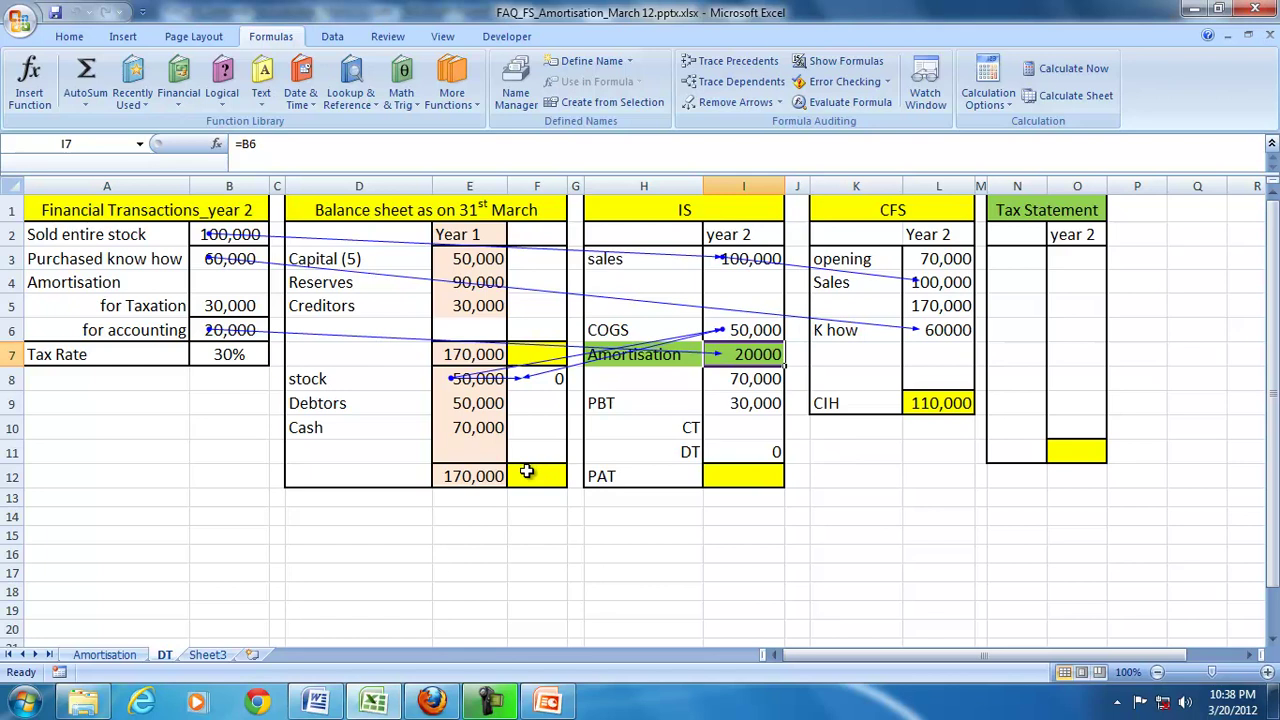
Add a "K. How" row to the balance sheet in D11 and calculate its year 2 balance in F11 with =L6-I7
left_click(332, 452)
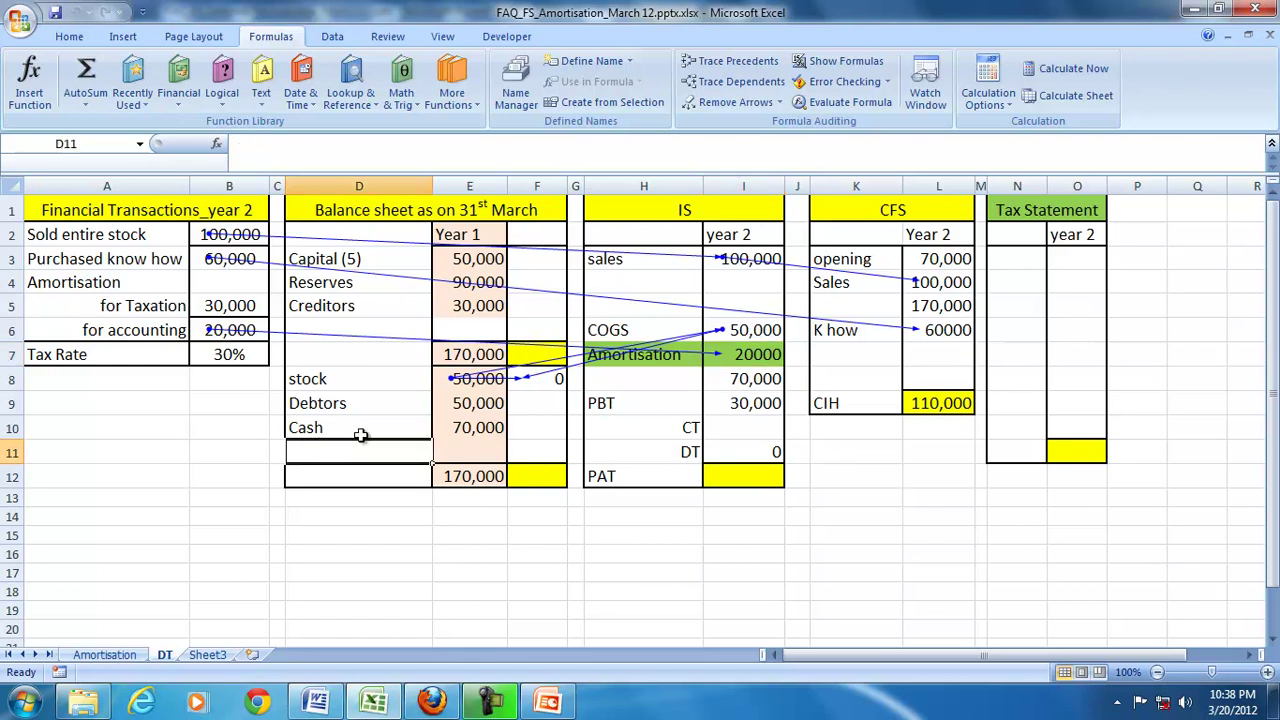
type("K. How")
key("Tab")
key("Tab")
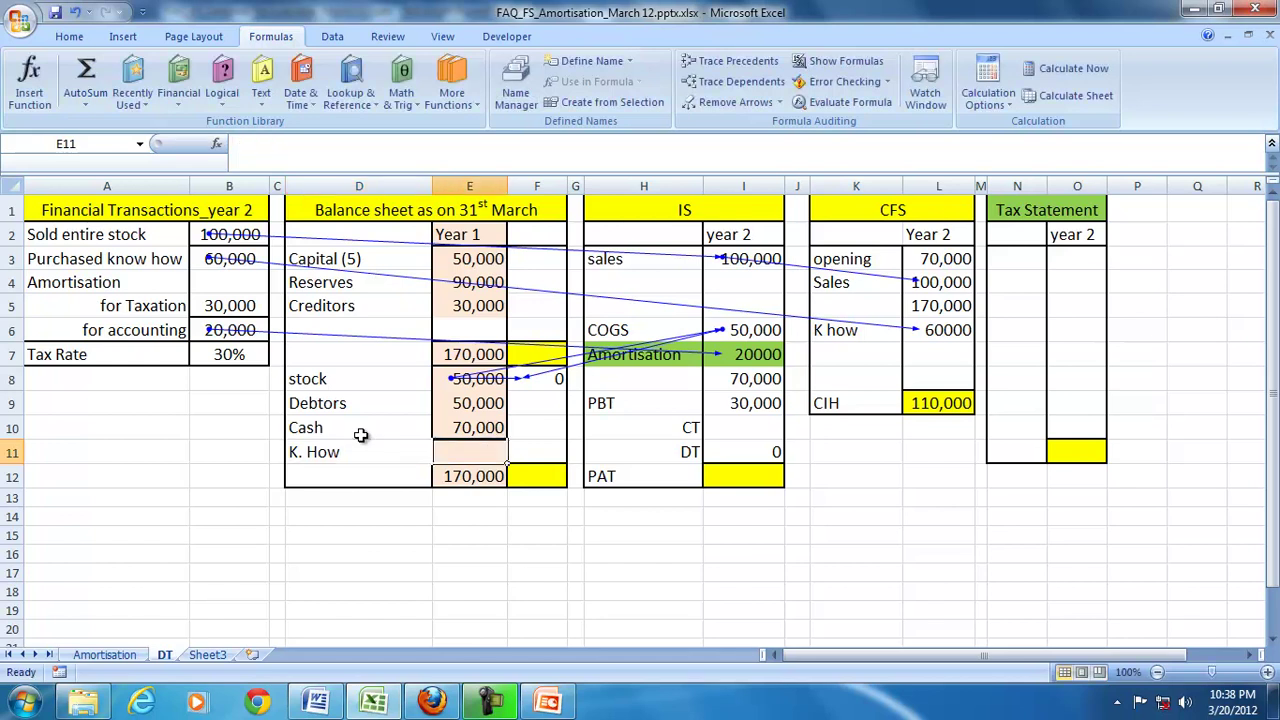
type("=")
left_click(940, 330)
type("-")
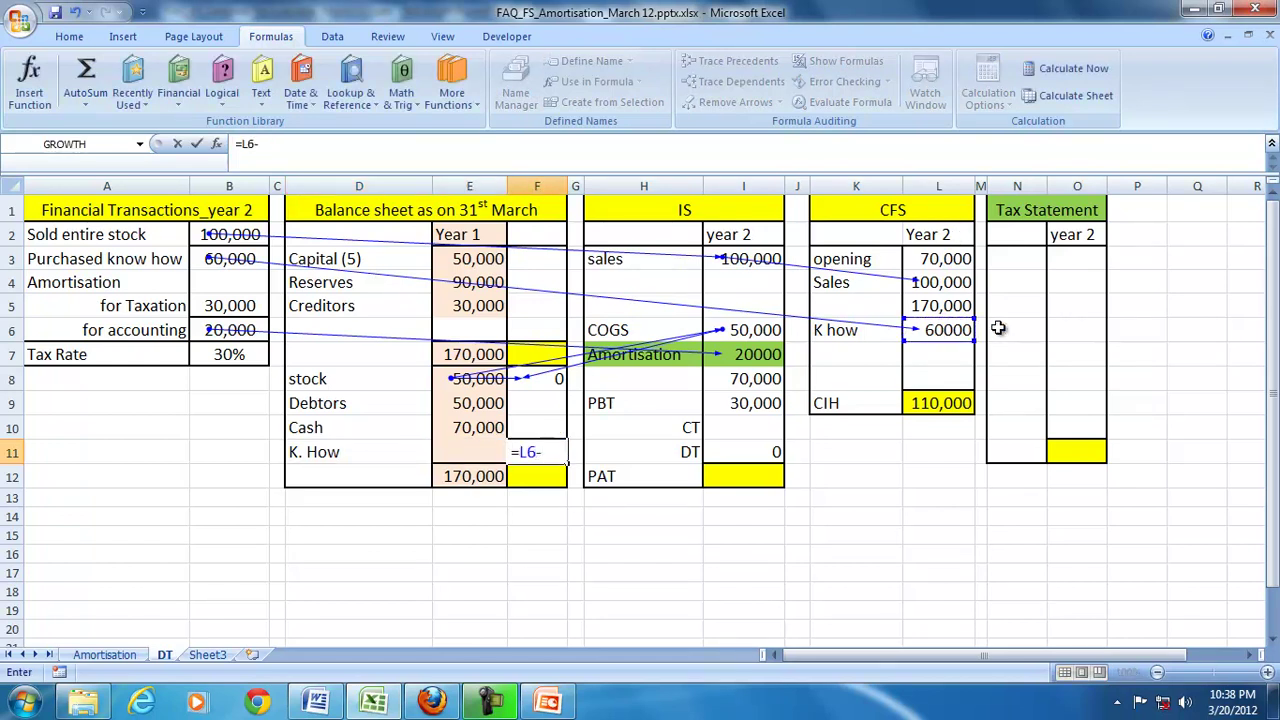
left_click(750, 354)
key("Return")
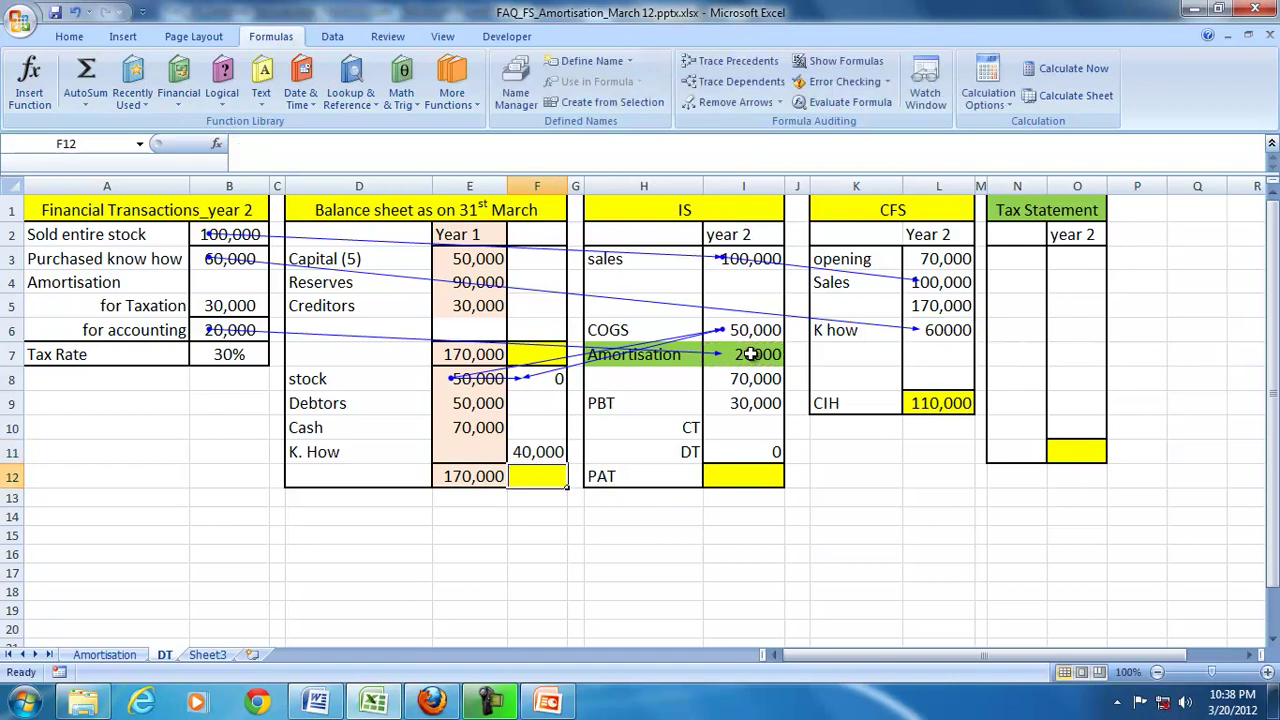
Trace the precedents of the know-how balance in F11, and clear all tracing arrows from the sheet
left_click(525, 452)
left_click(738, 61)
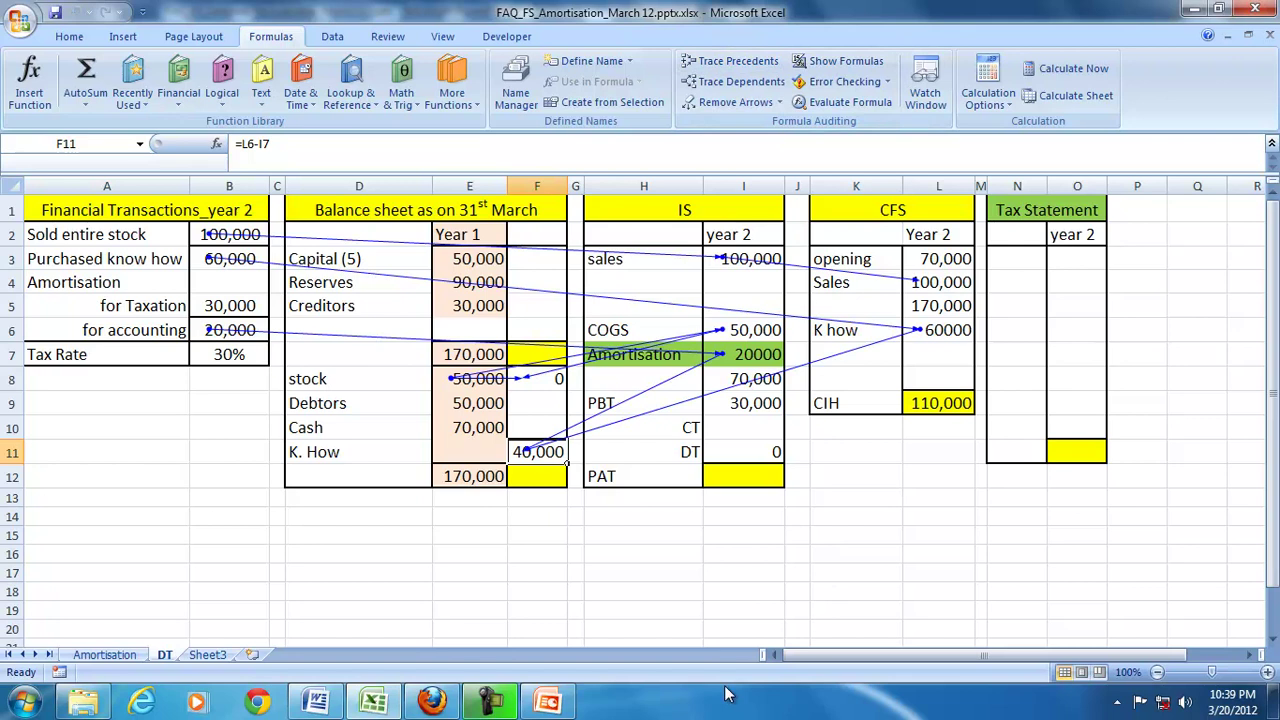
left_click(716, 106)
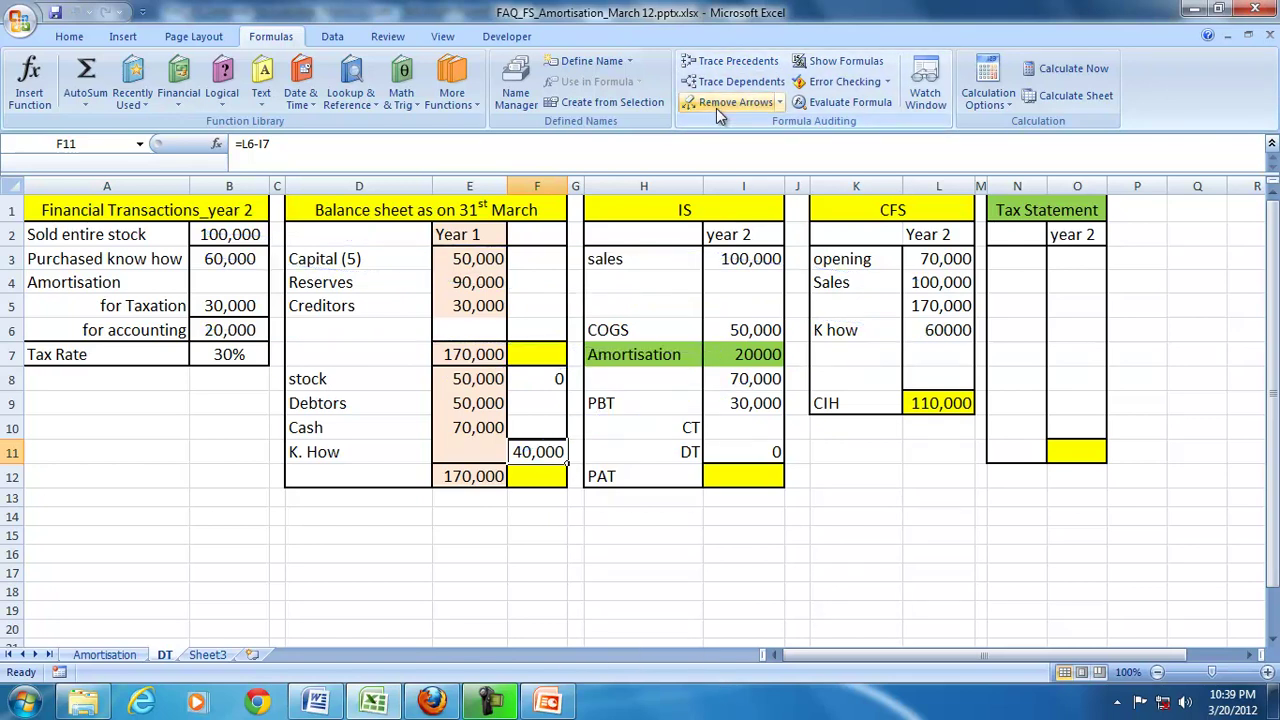
Examine how PBT is derived from sales and total expenses, and compare the amortisation amounts for taxation and accounting
left_click(747, 403)
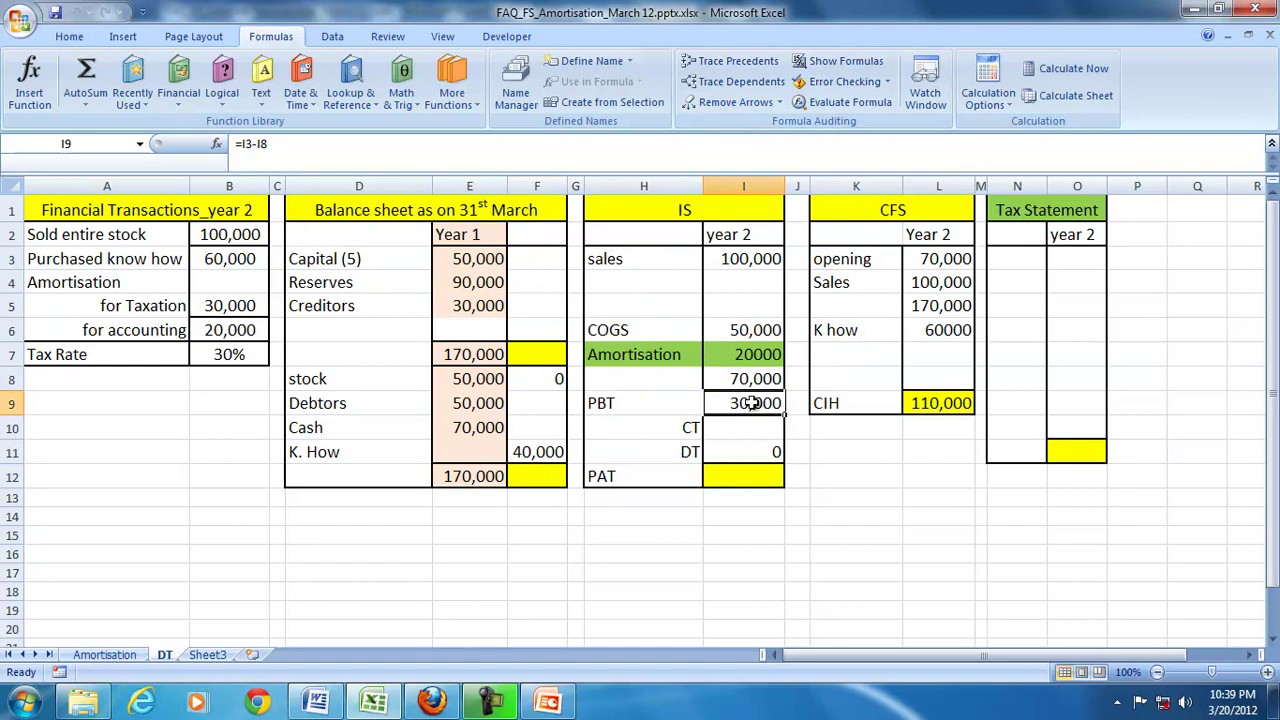
left_click(755, 262)
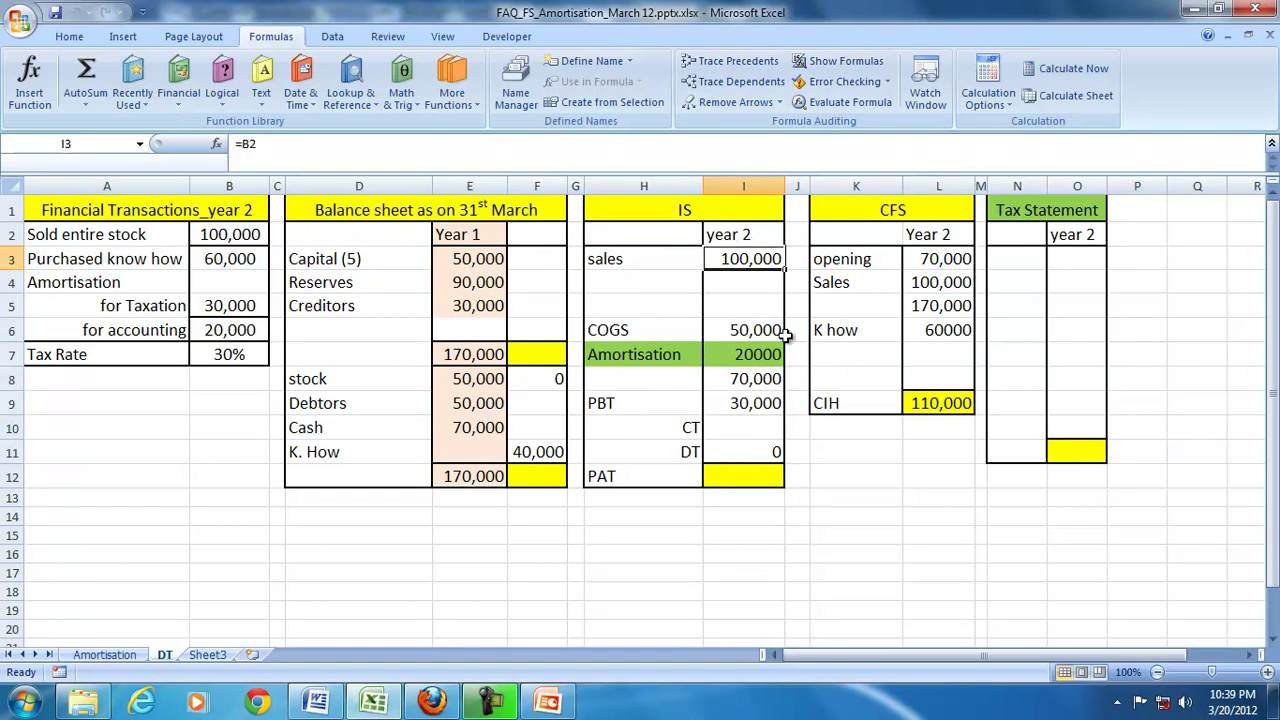
left_click(751, 380)
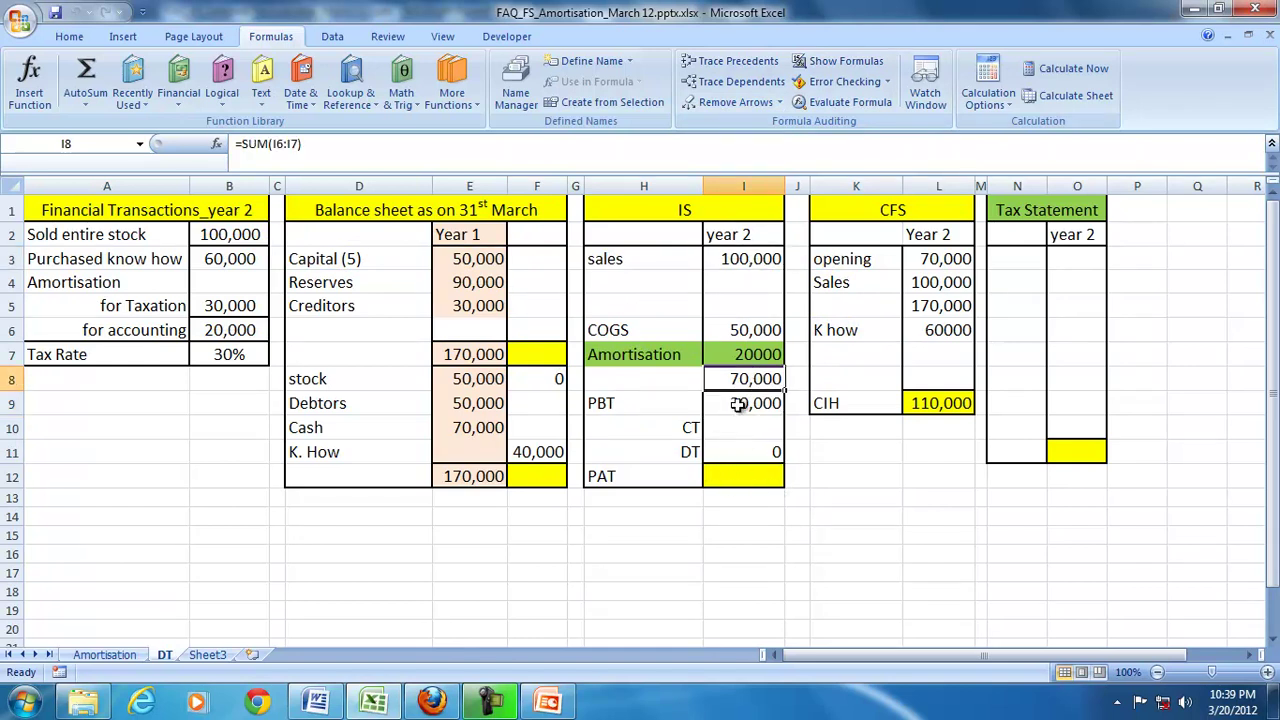
left_click_drag(180, 309, 202, 334)
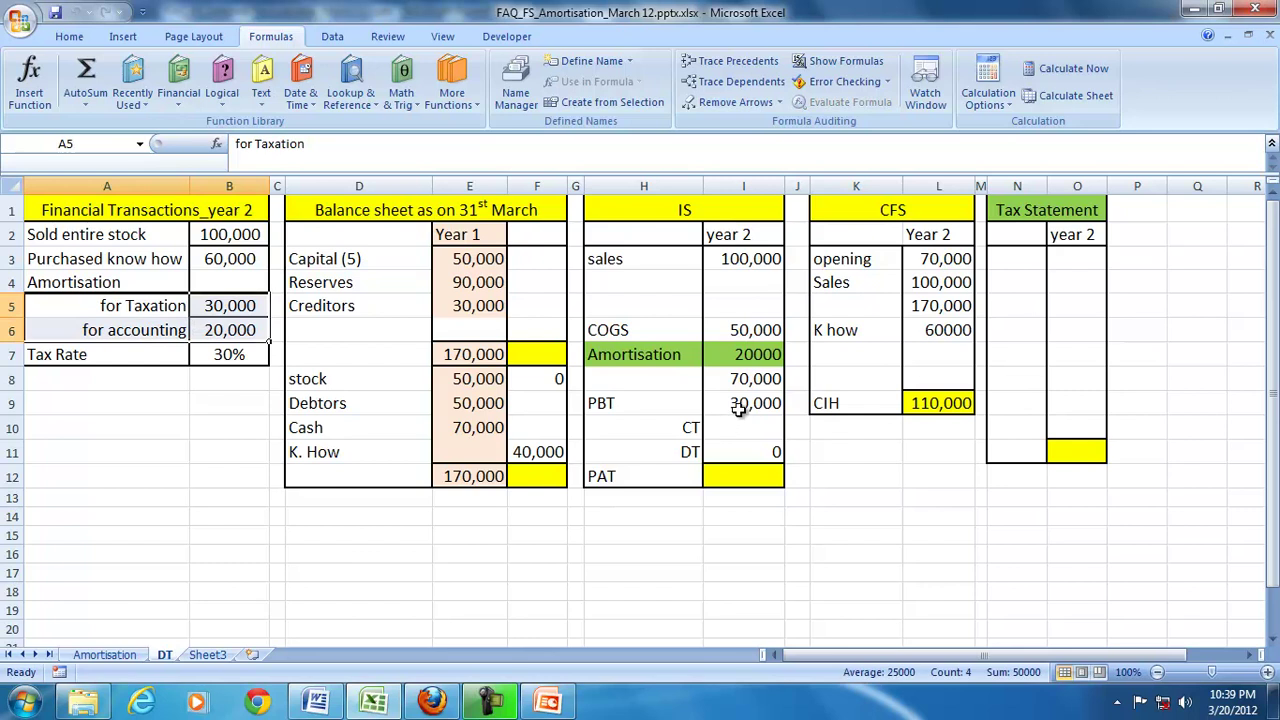
left_click(738, 406)
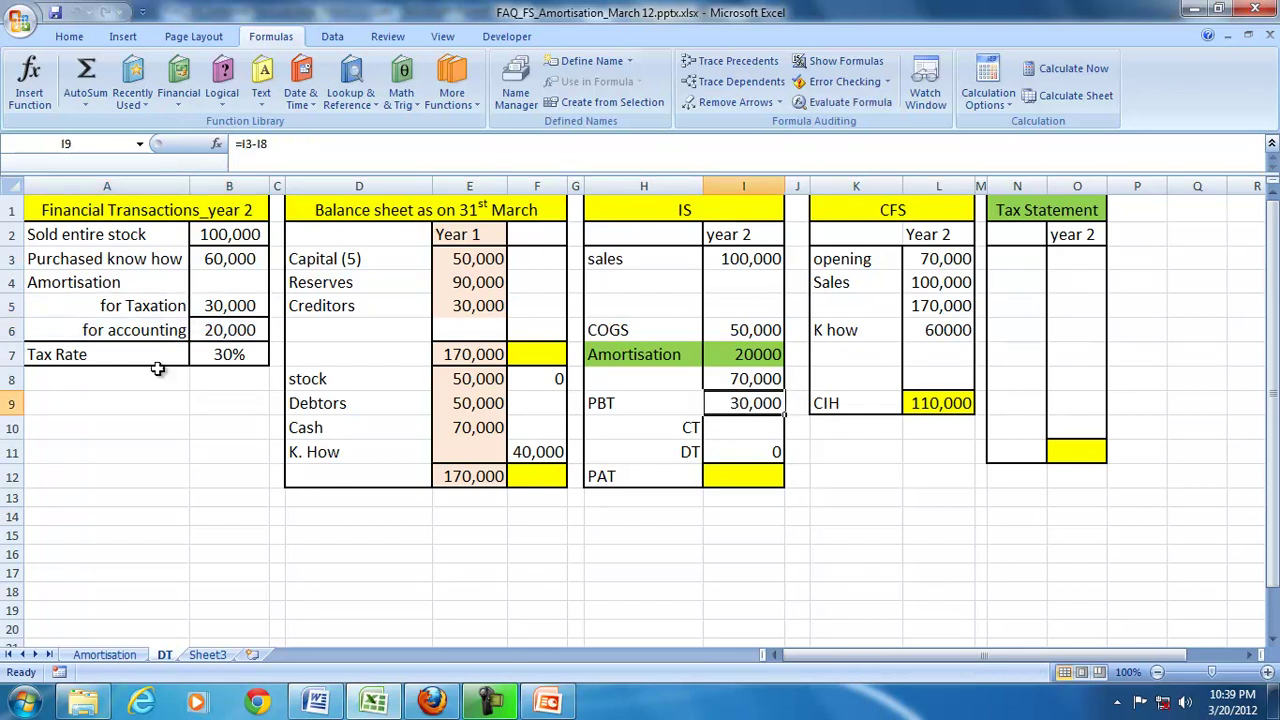
left_click_drag(117, 308, 127, 343)
Link N3 of the Tax Statement to the income statement's sales label and fill that formula across N3:O9
left_click(1017, 261)
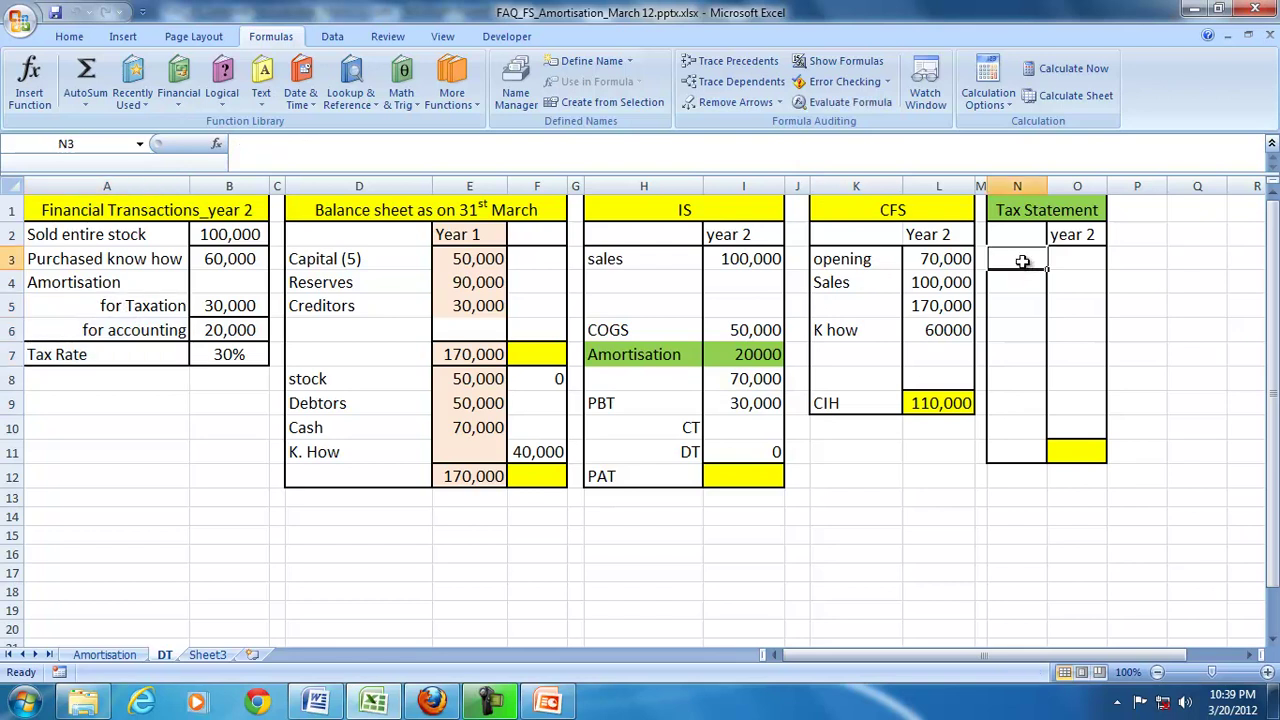
type("=")
left_click(633, 259)
key("Return")
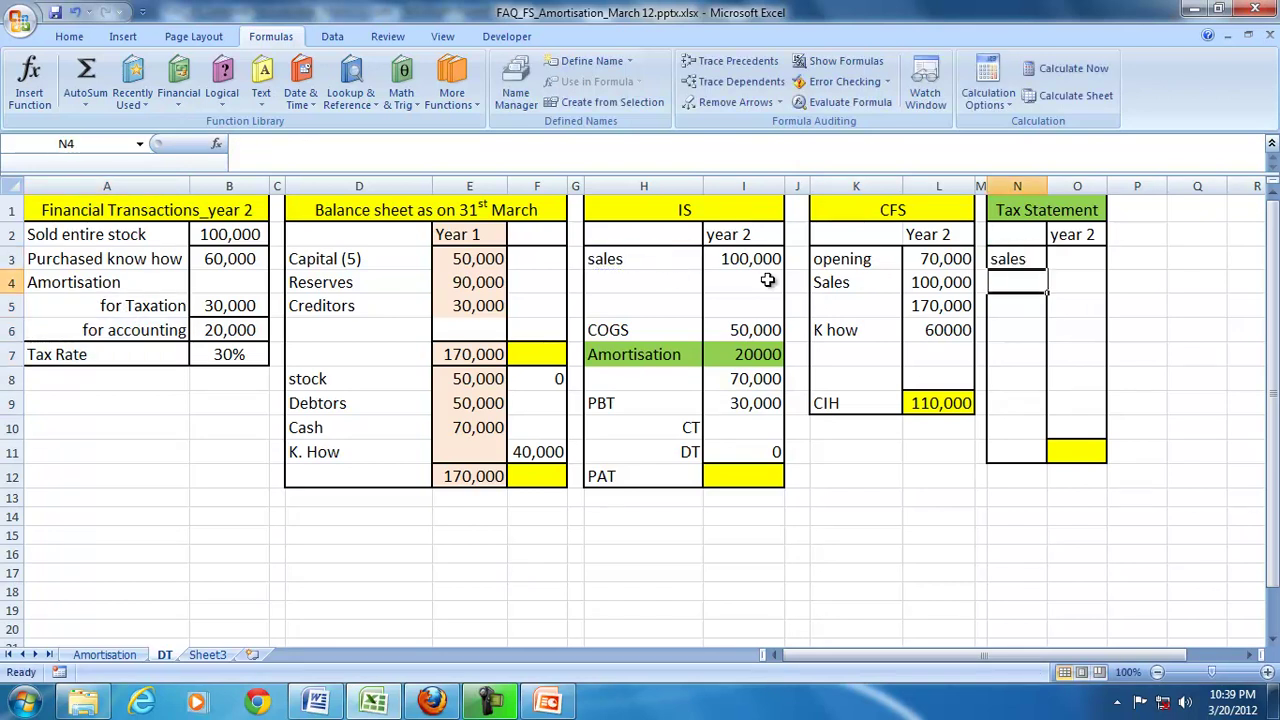
left_click(1027, 258)
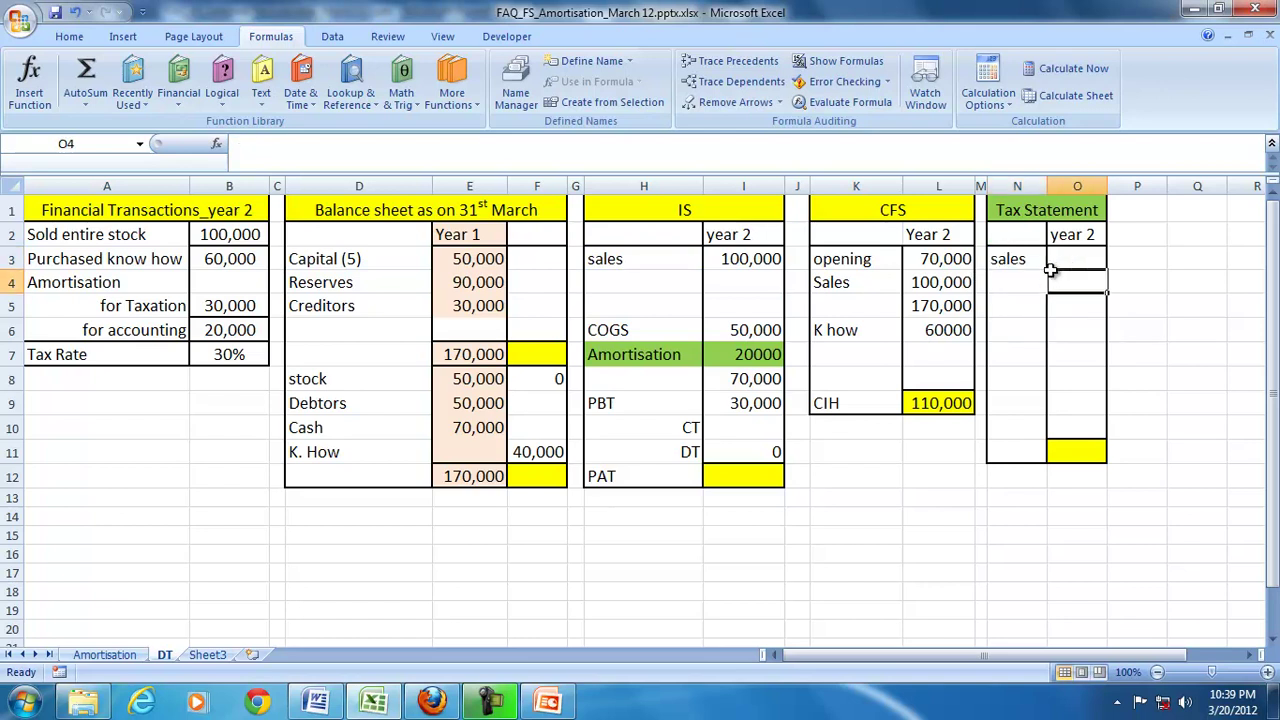
left_click_drag(1048, 272, 1104, 403)
Widen column O and clear the unneeded zeros from rows 4 and 5 of the Tax Statement
left_click_drag(1107, 188, 1127, 195)
left_click_drag(1051, 280, 1084, 298)
key("Delete")
Apply an outer border around the Tax Statement in N1:O11 and widen its label column N
left_click_drag(1060, 211, 1054, 452)
left_click(69, 36)
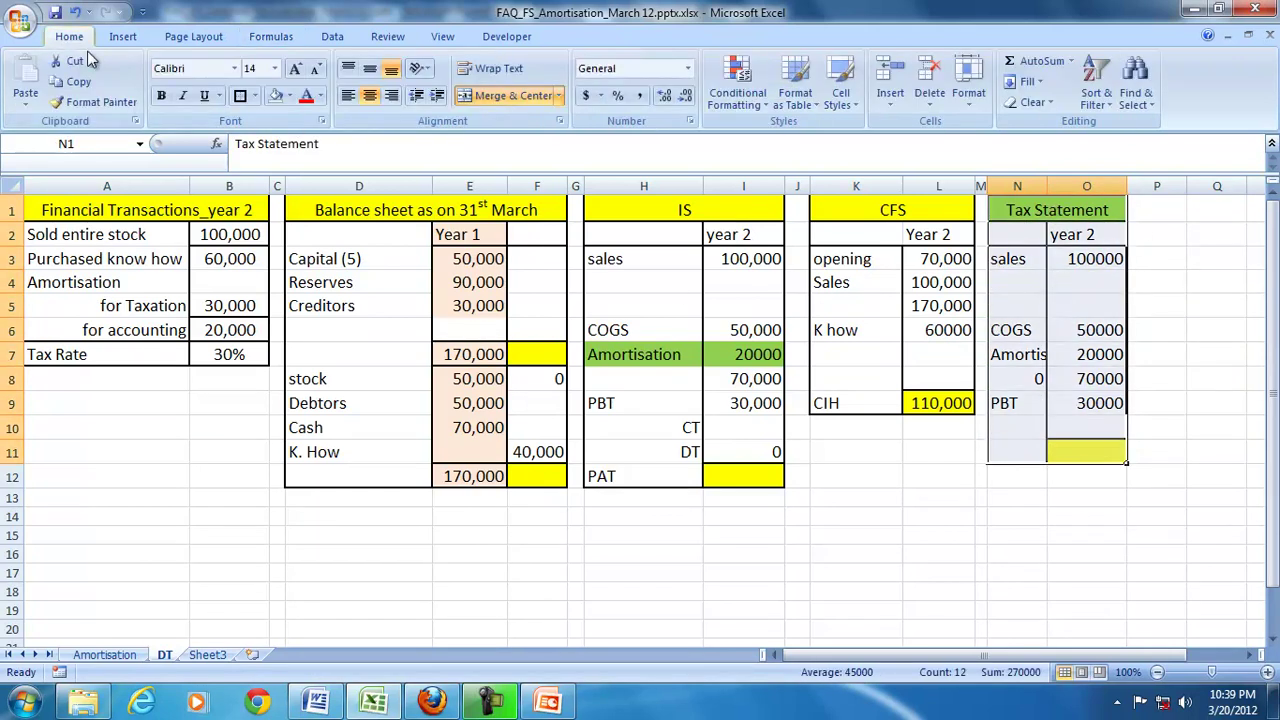
left_click(240, 96)
left_click(1095, 332)
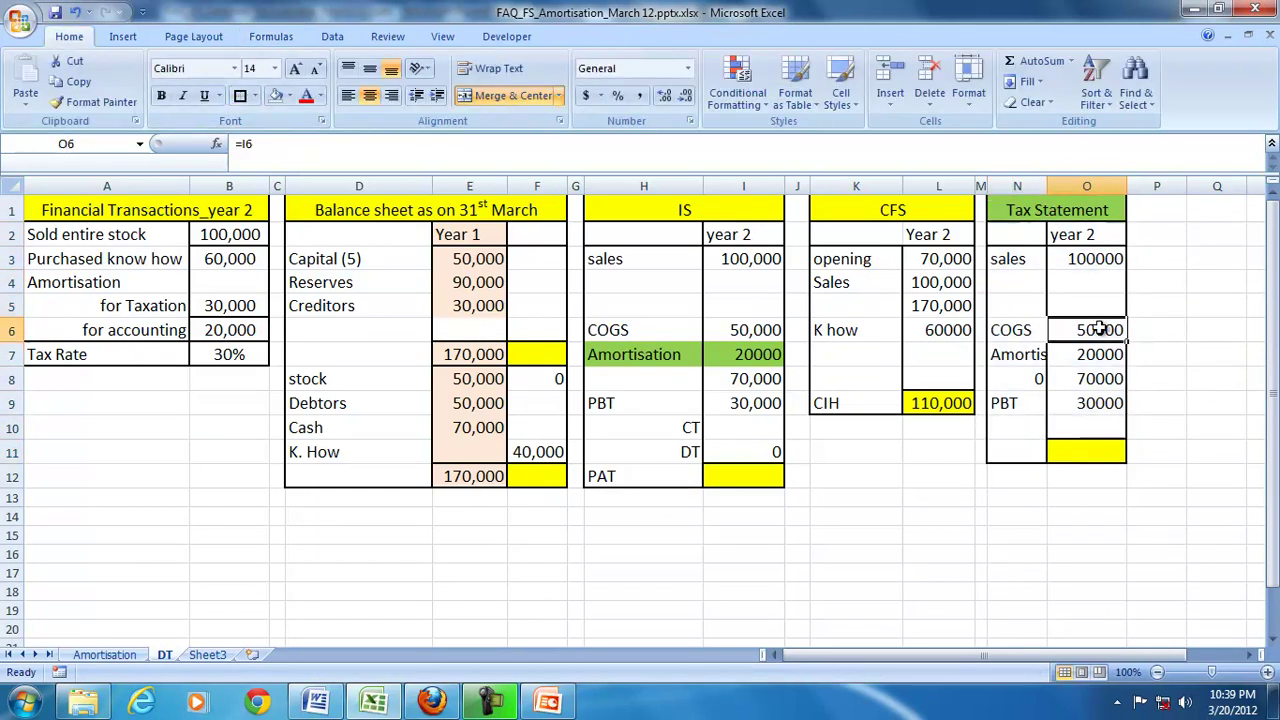
left_click_drag(1046, 180, 1070, 182)
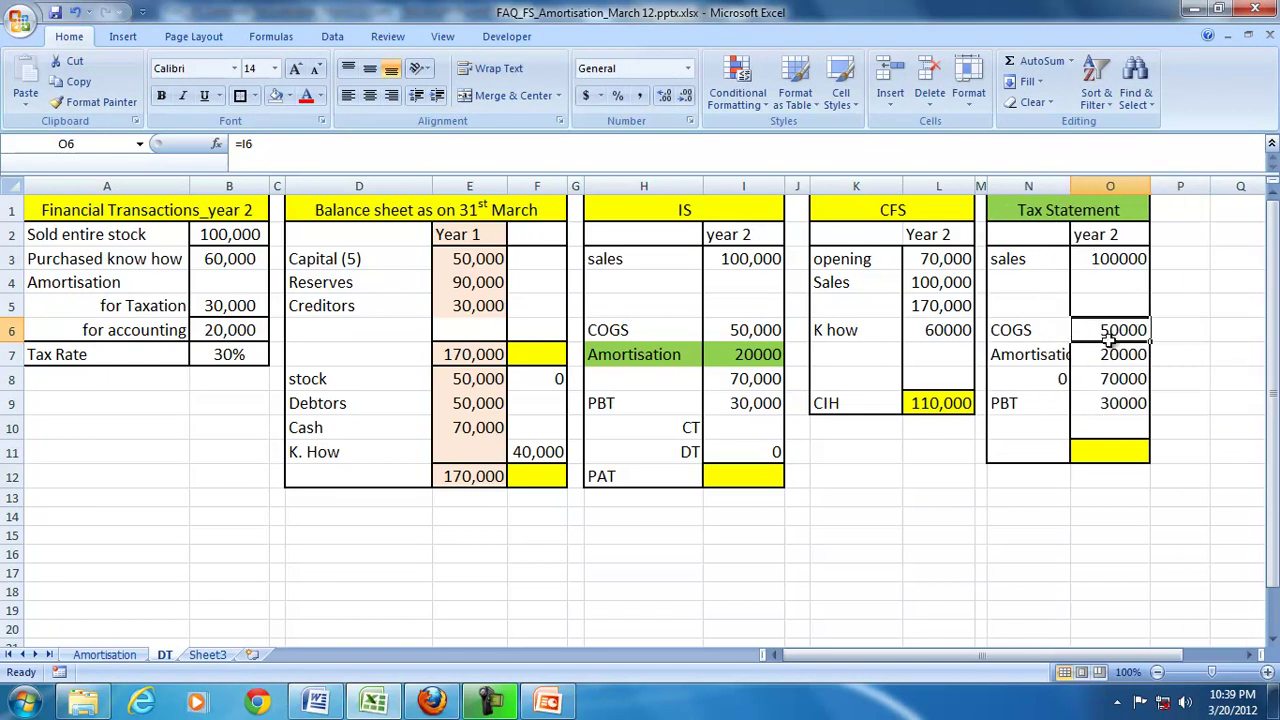
Link the Tax Statement's amortisation in O7 to the taxation amortisation amount in B5
left_click(1105, 354)
type("=")
left_click(236, 306)
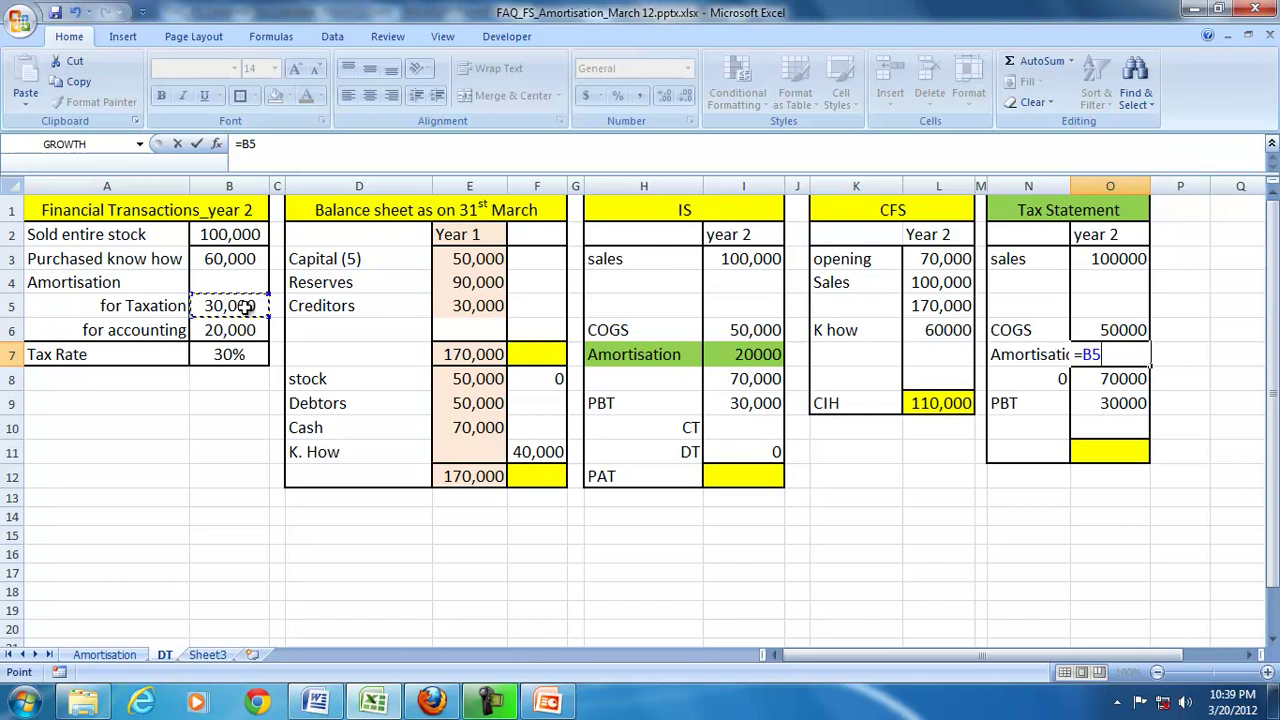
key("Return")
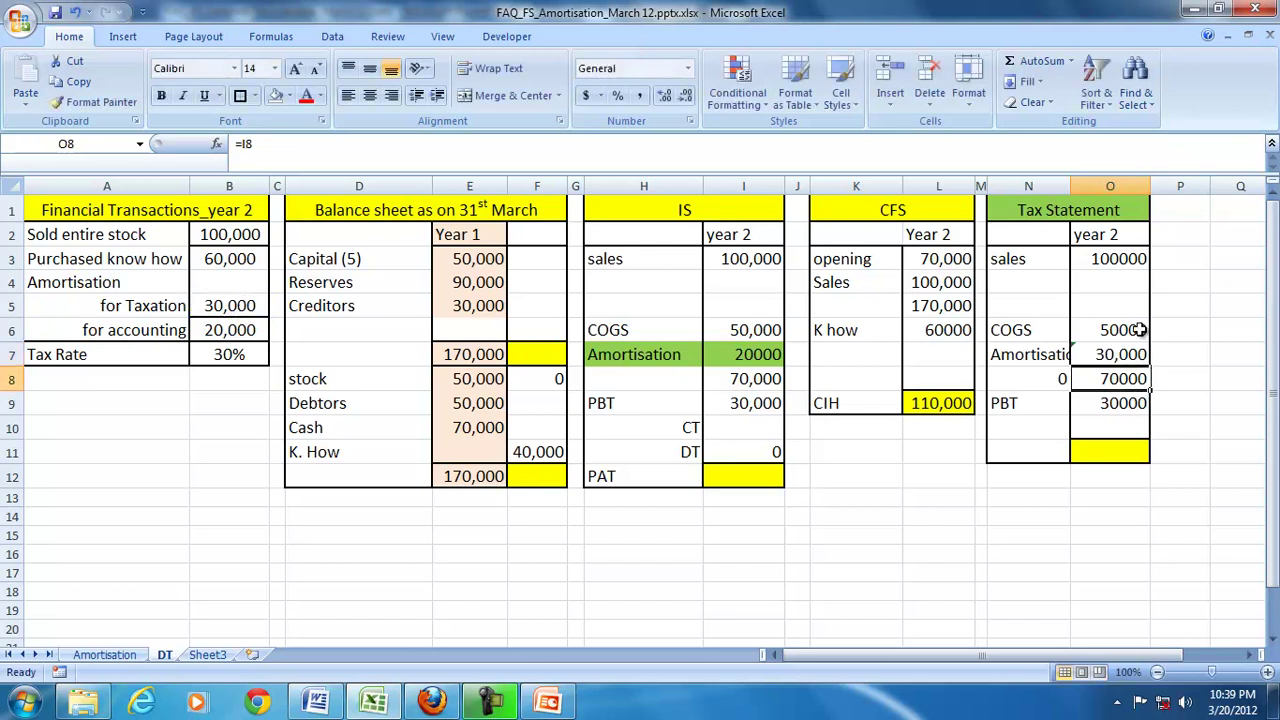
Total the Tax Statement's expenses in O8 as COGS plus amortisation, =O6+O7
type("=")
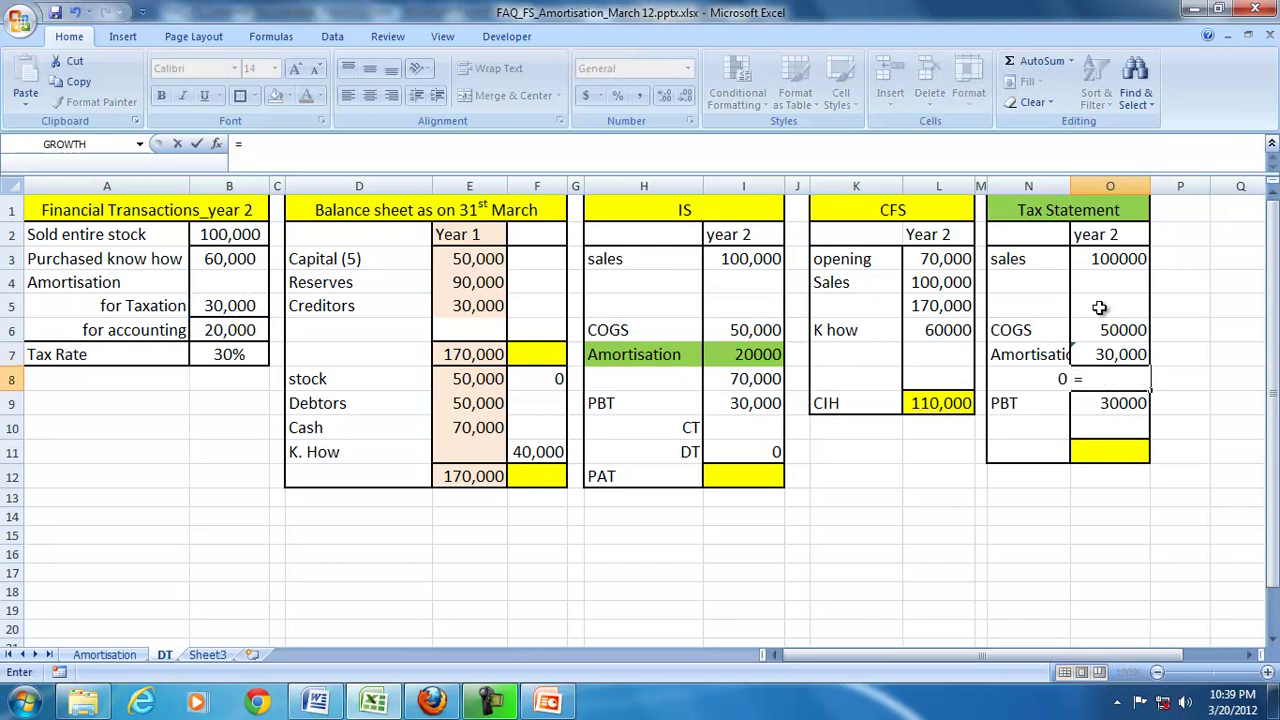
left_click(1113, 332)
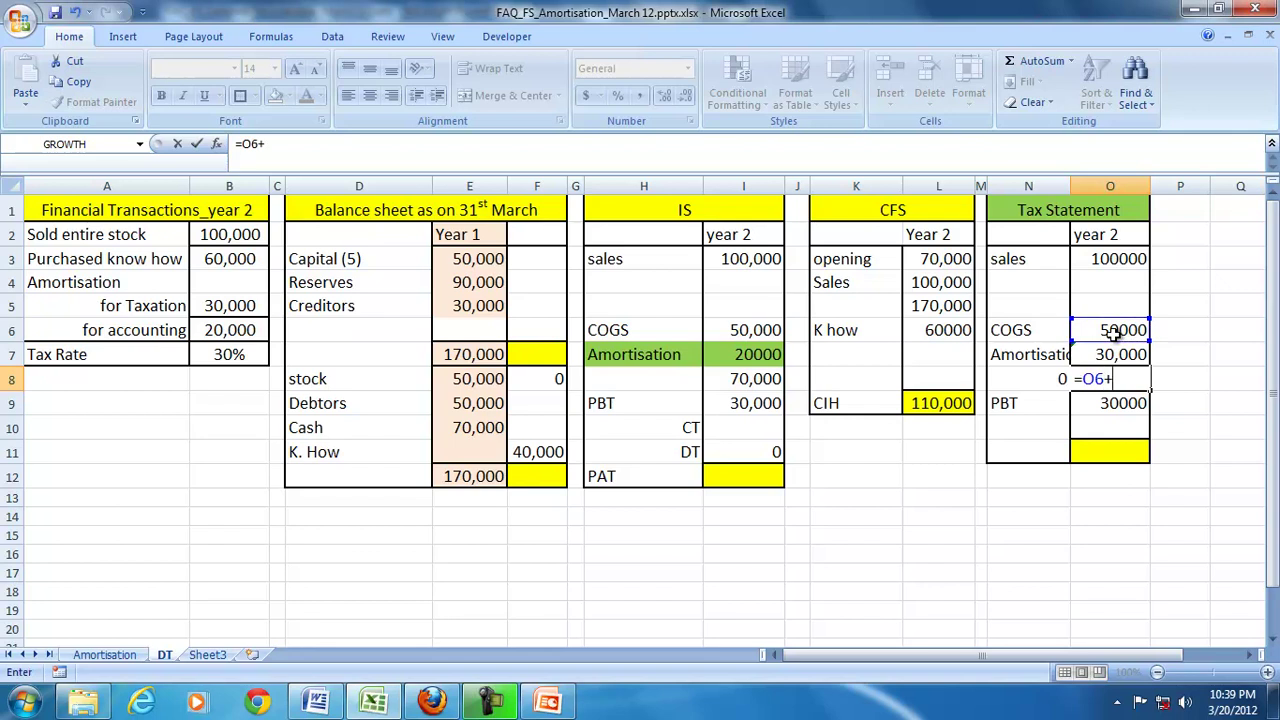
type("+")
left_click(1092, 357)
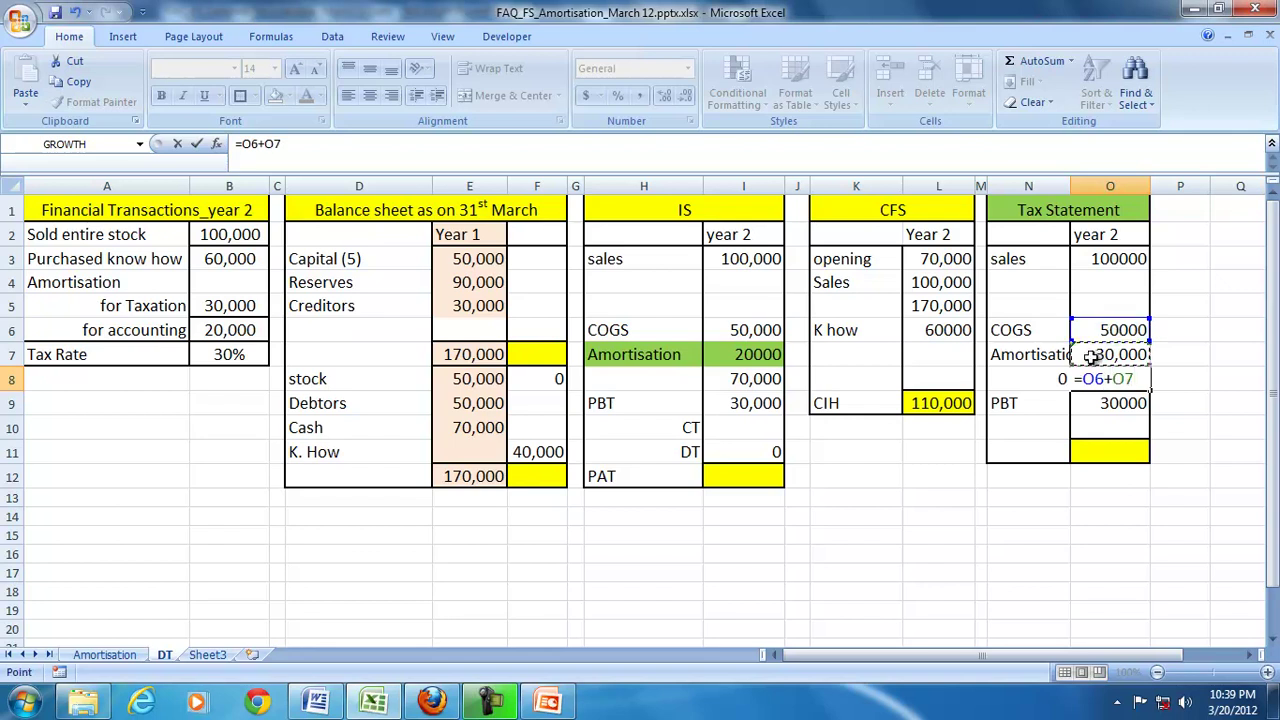
key("Return")
Calculate the Tax Statement's profit in O9 as sales minus total expenses, =O3-O8
type("=")
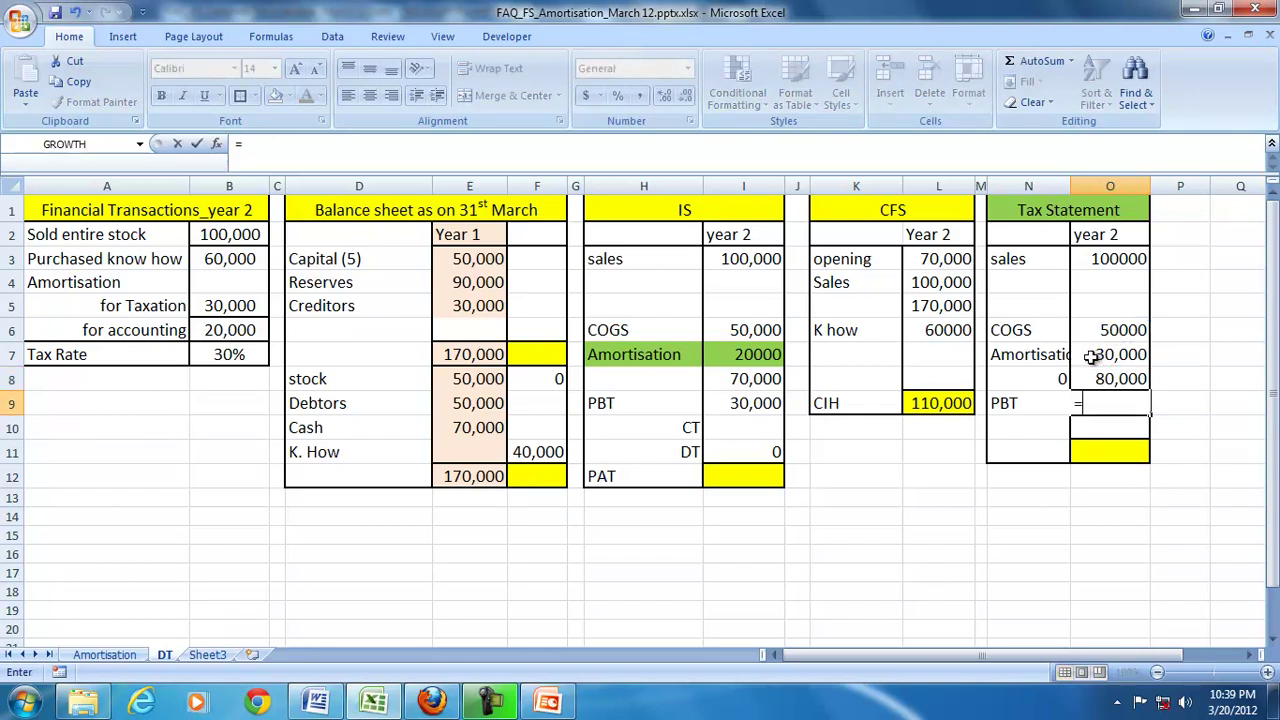
key("Up")
key("Up")
key("Up")
key("Up")
key("Up")
key("Up")
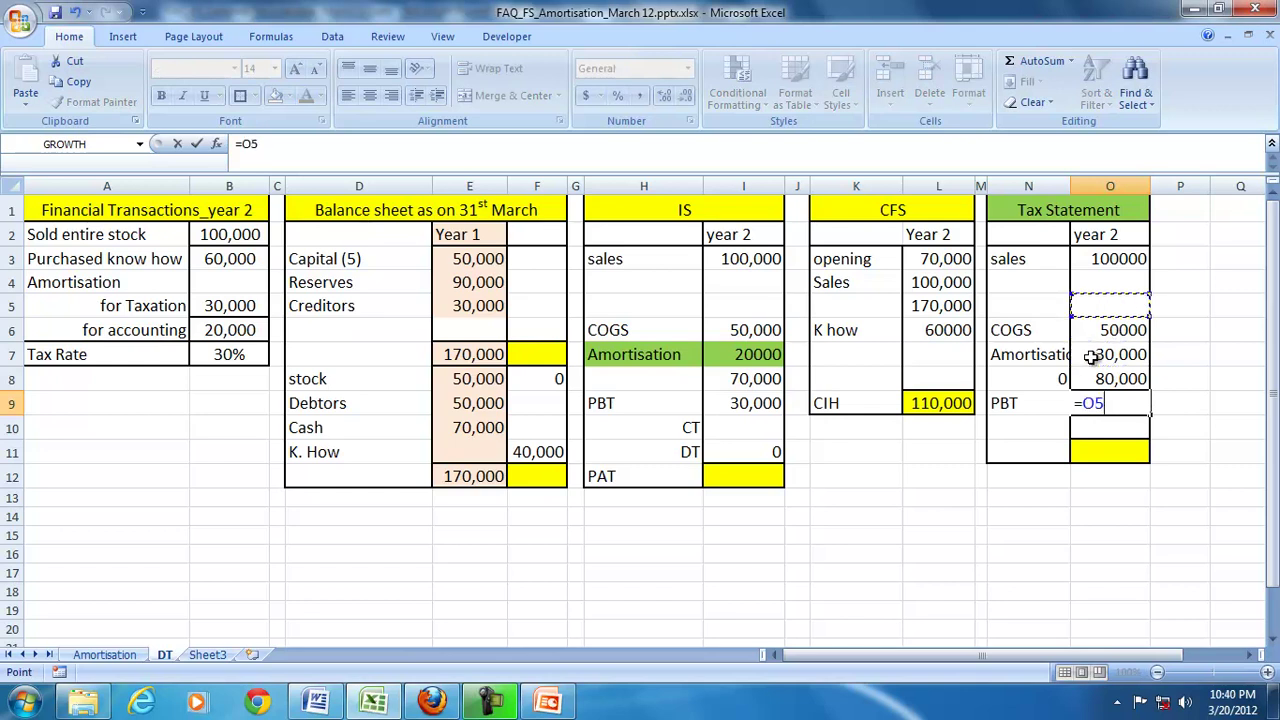
type("-")
key("Up")
key("Return")
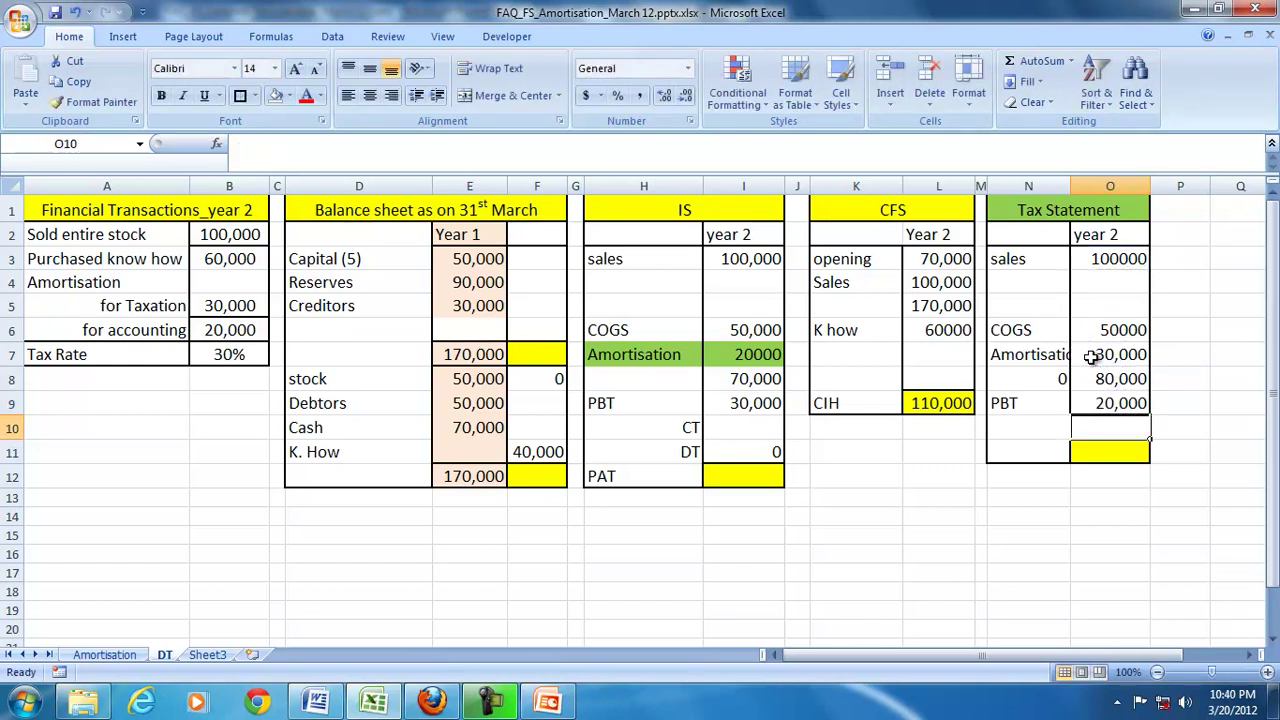
Replace the PBT label in N9 of the Tax Statement with "Taxable Income"
left_click(1010, 402)
type("Taxa")
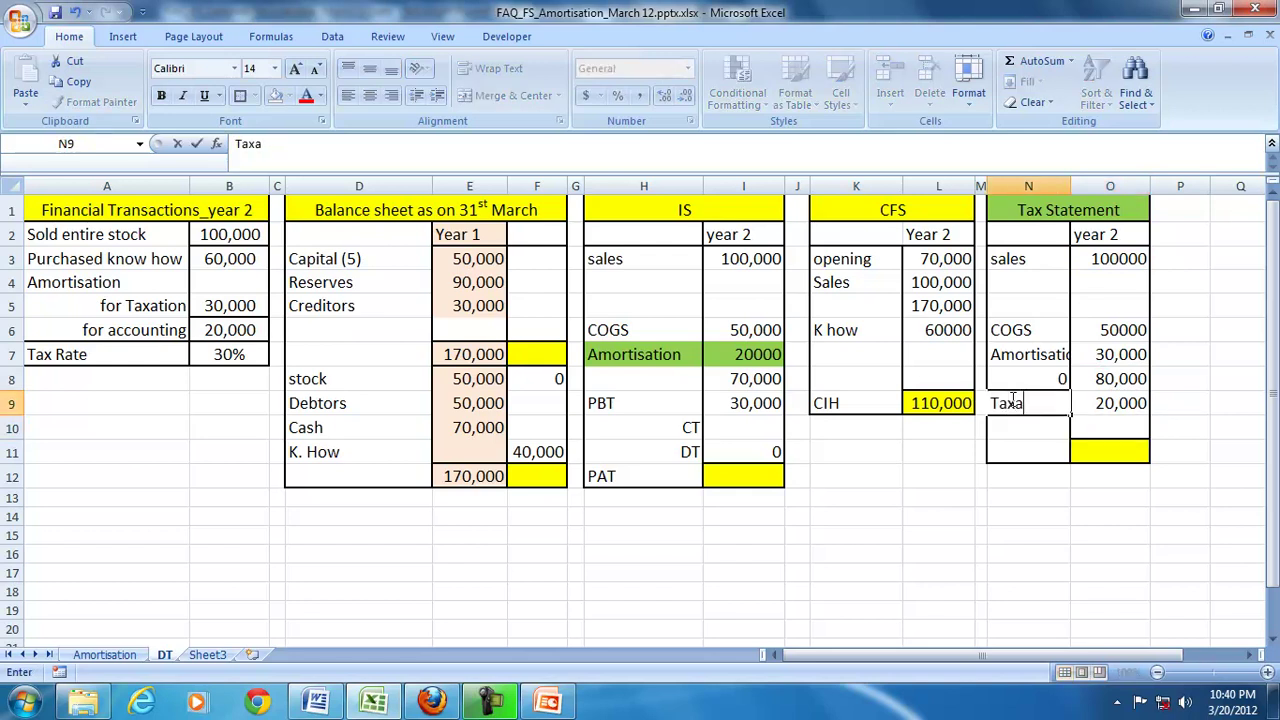
type("ble Inc")
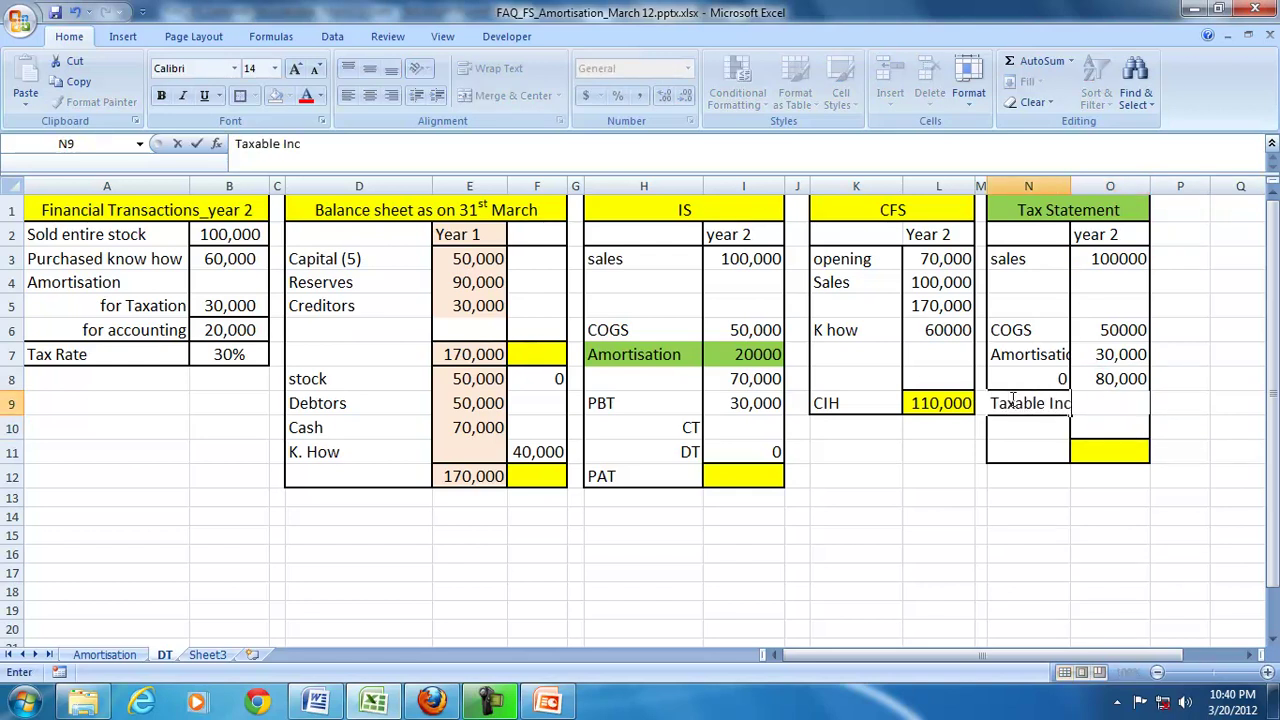
type("ome")
key("Return")
Label N11 "Tax" and calculate the tax in O11 as 30% of taxable income, =O9*0.3
left_click(1026, 457)
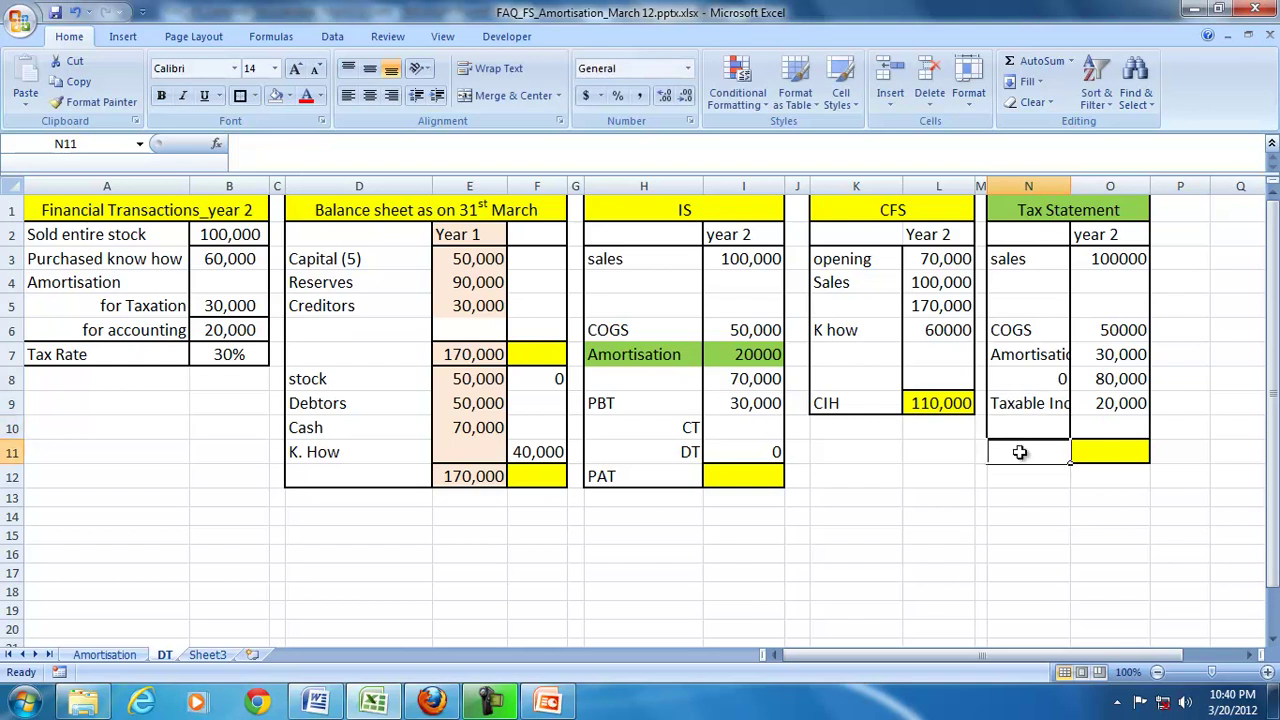
type("Tax")
key("Tab")
type("=")
key("Up")
key("Up")
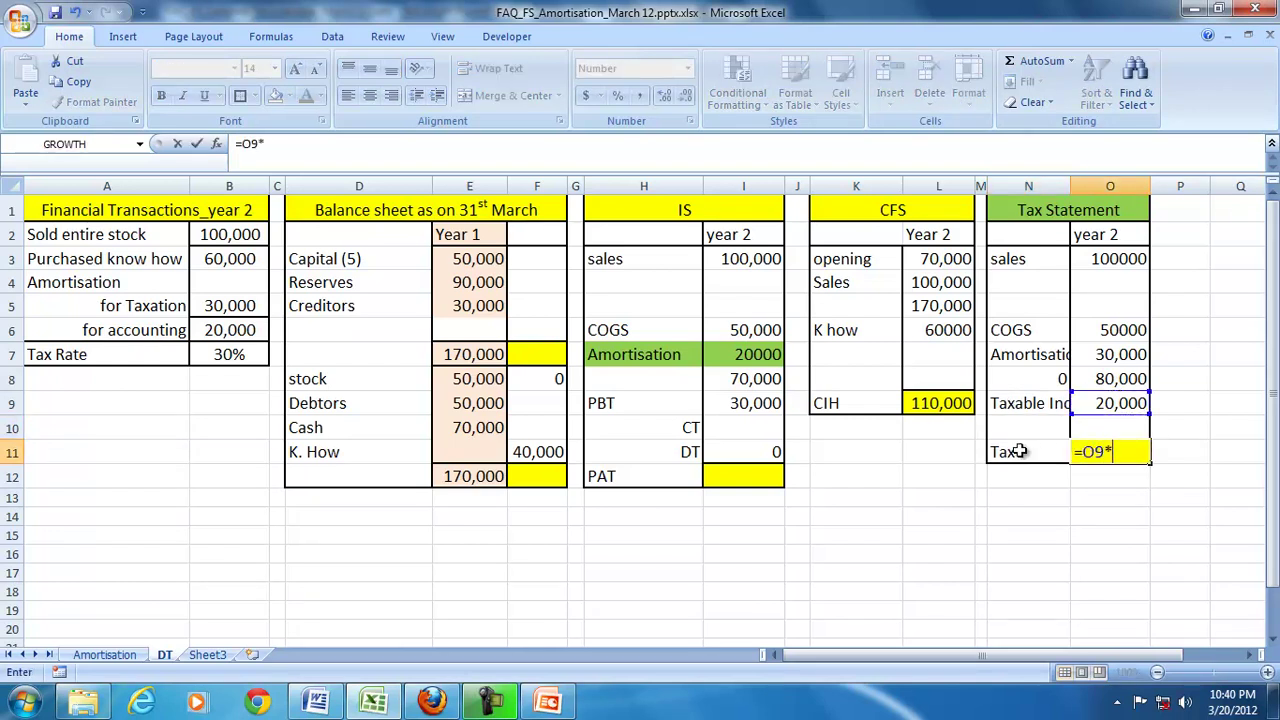
key("Return")
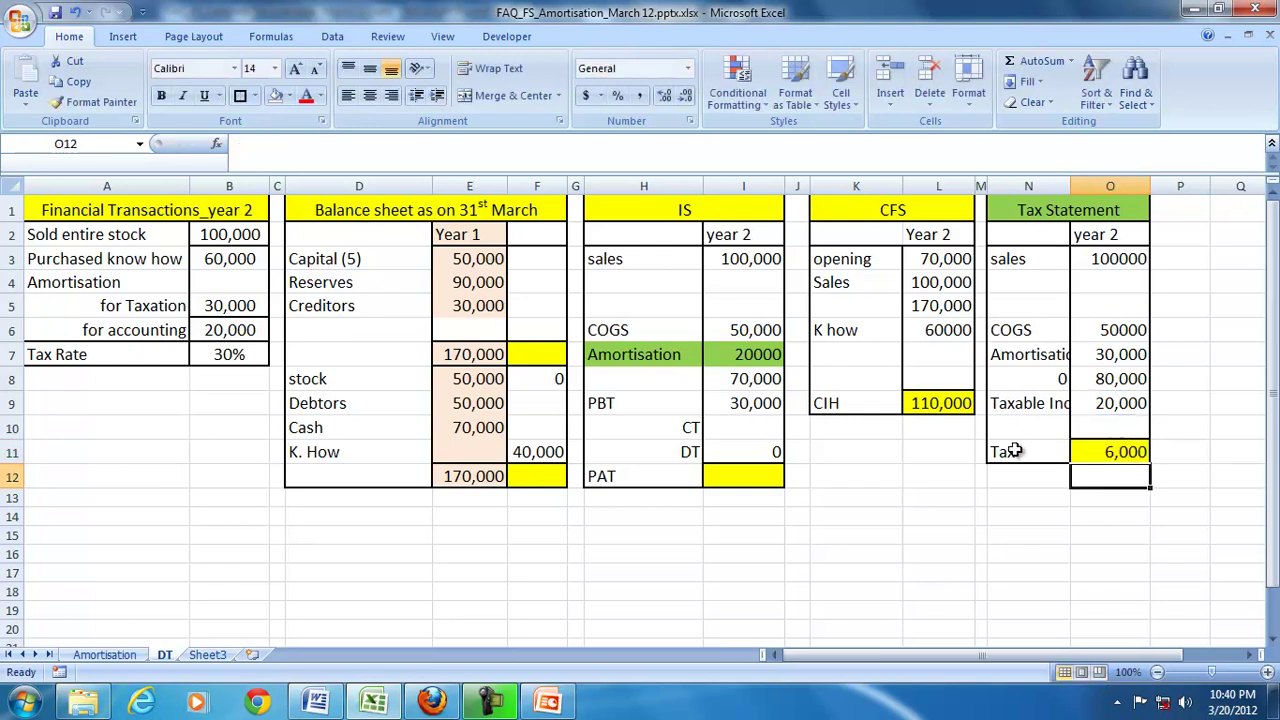
left_click(1117, 452)
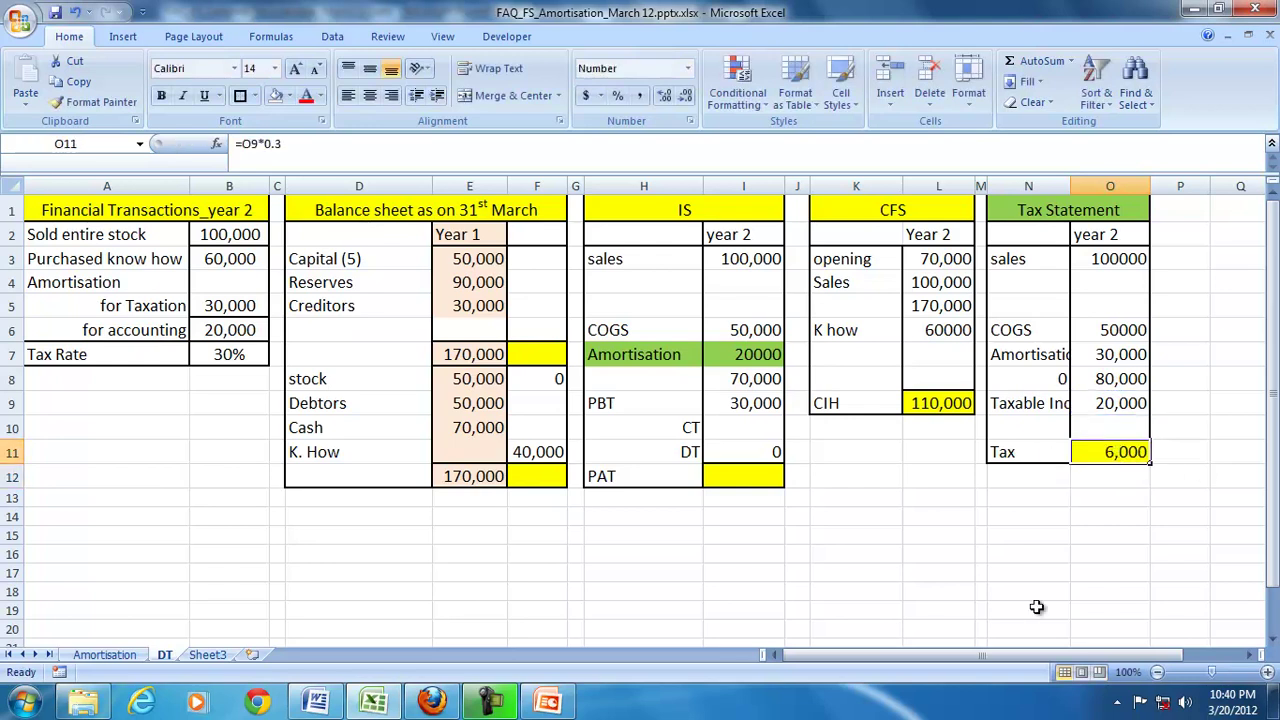
Extend the tax label in N11 of the Tax Statement to read "Tax (CT)"
left_click(1025, 452)
left_click(307, 144)
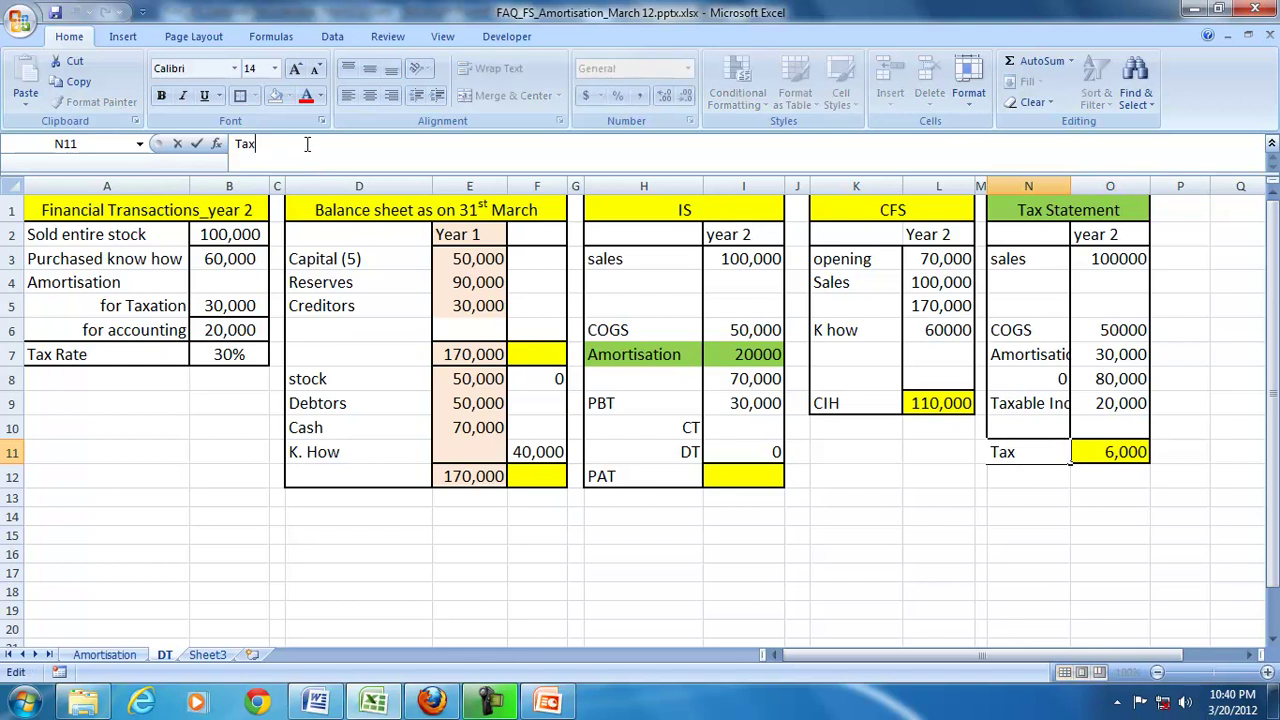
type("(CF)")
left_click(872, 518)
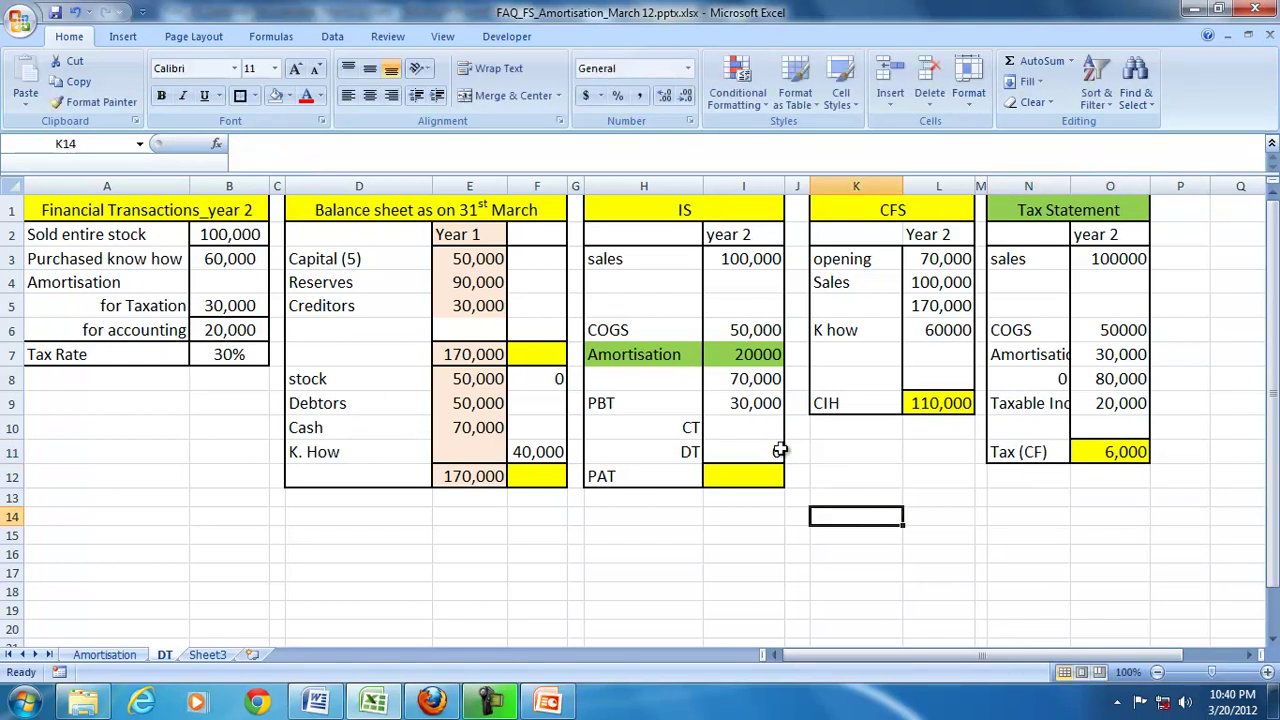
left_click(1016, 448)
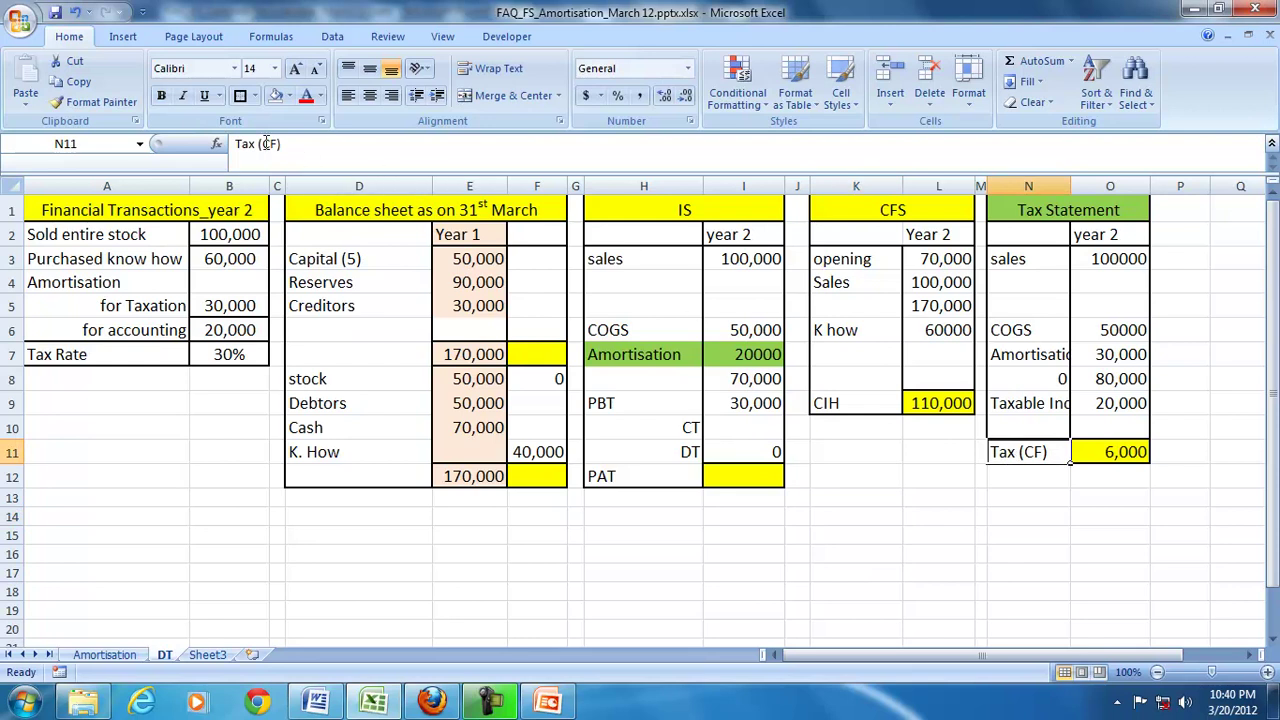
left_click_drag(261, 144, 284, 144)
type("CT")
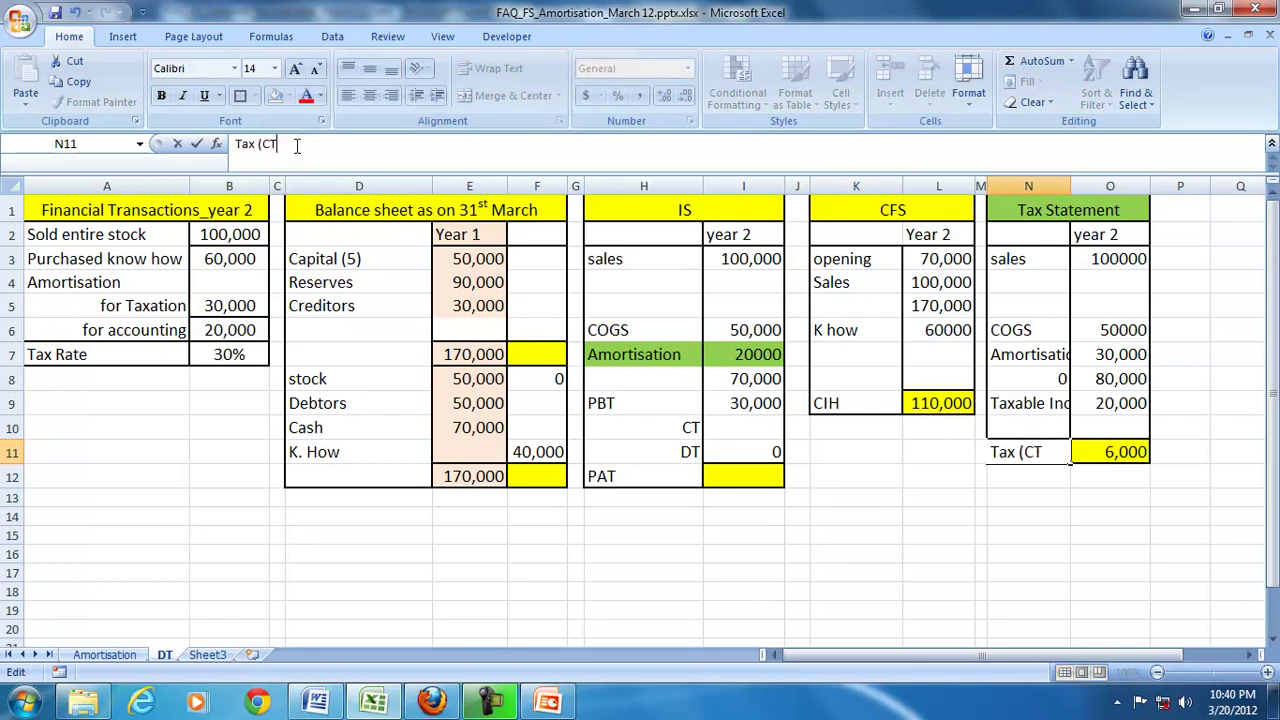
key("Return")
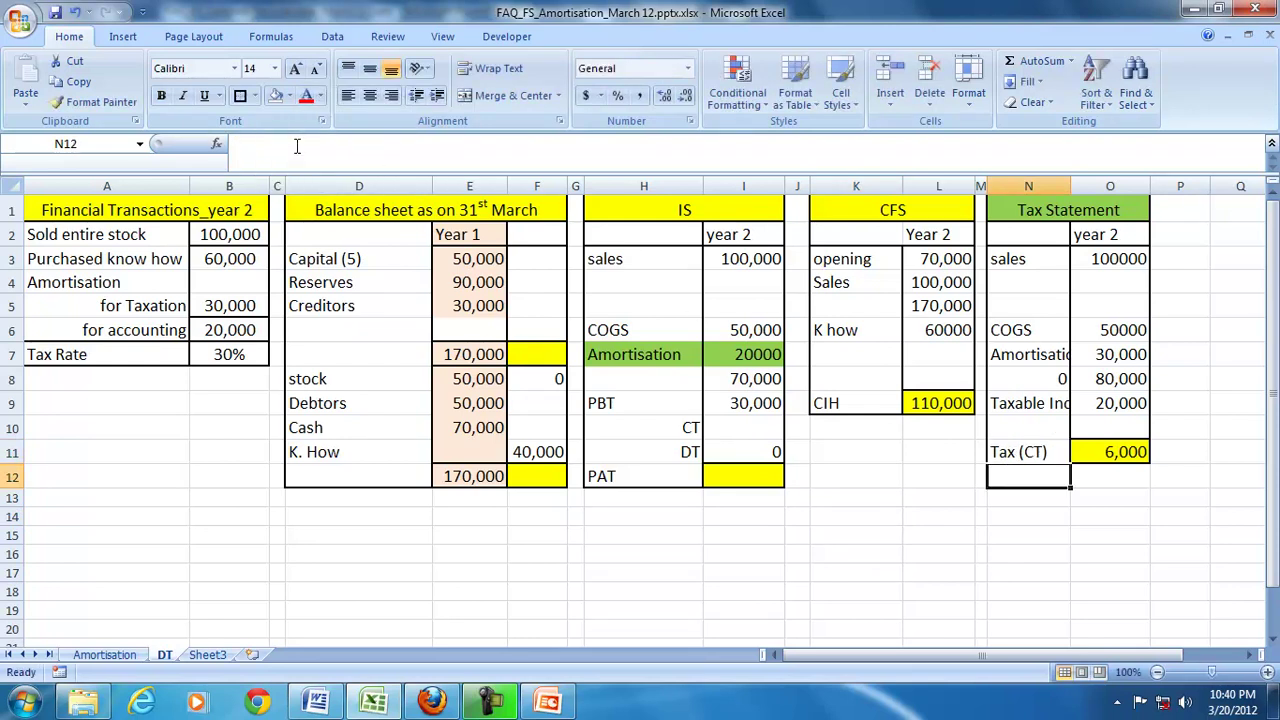
Link the income statement's CT in I10 to the tax in O11 and copy the PBT amount's formatting onto I10:I11
left_click(733, 430)
type("=")
left_click(1127, 455)
key("Return")
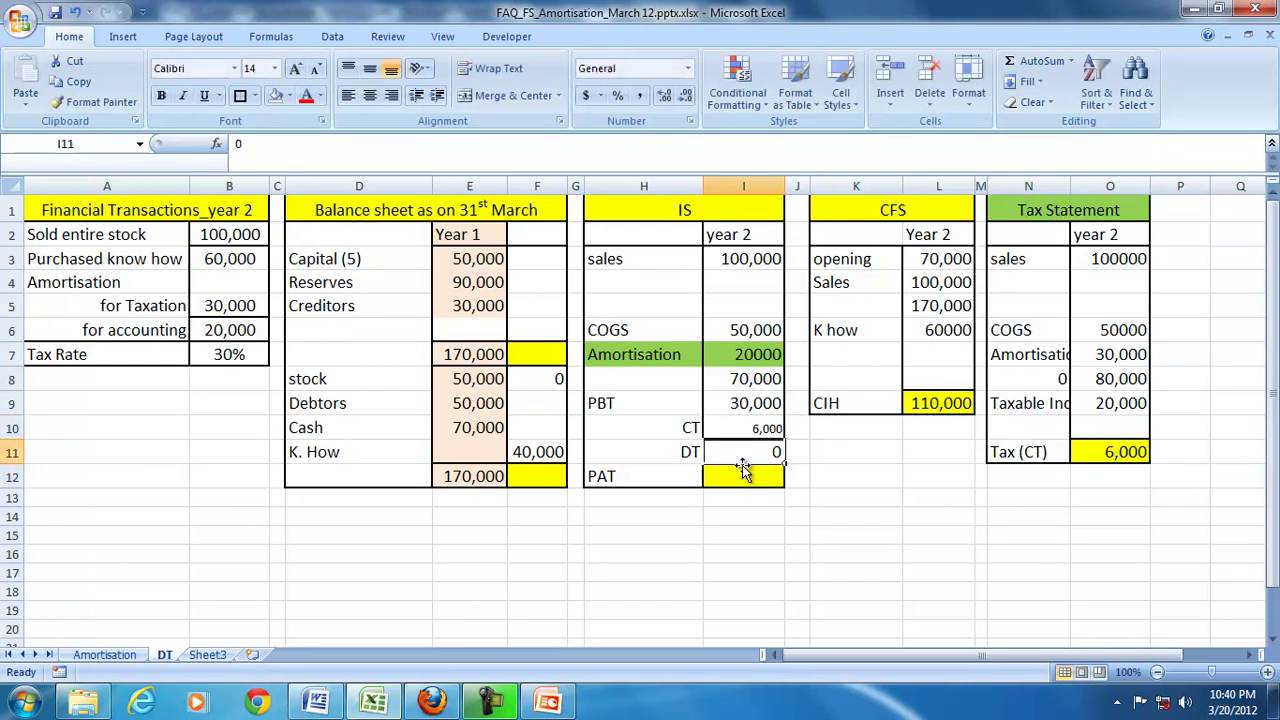
left_click(745, 405)
left_click(92, 103)
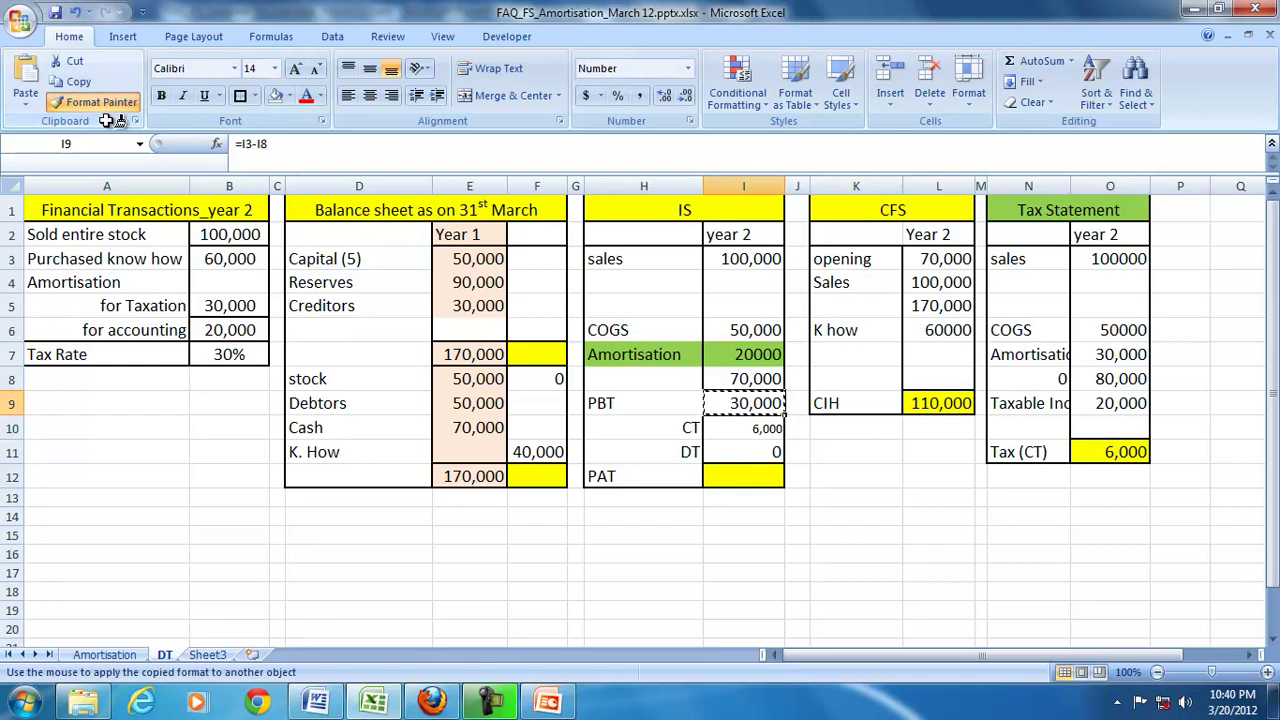
left_click_drag(750, 430, 757, 454)
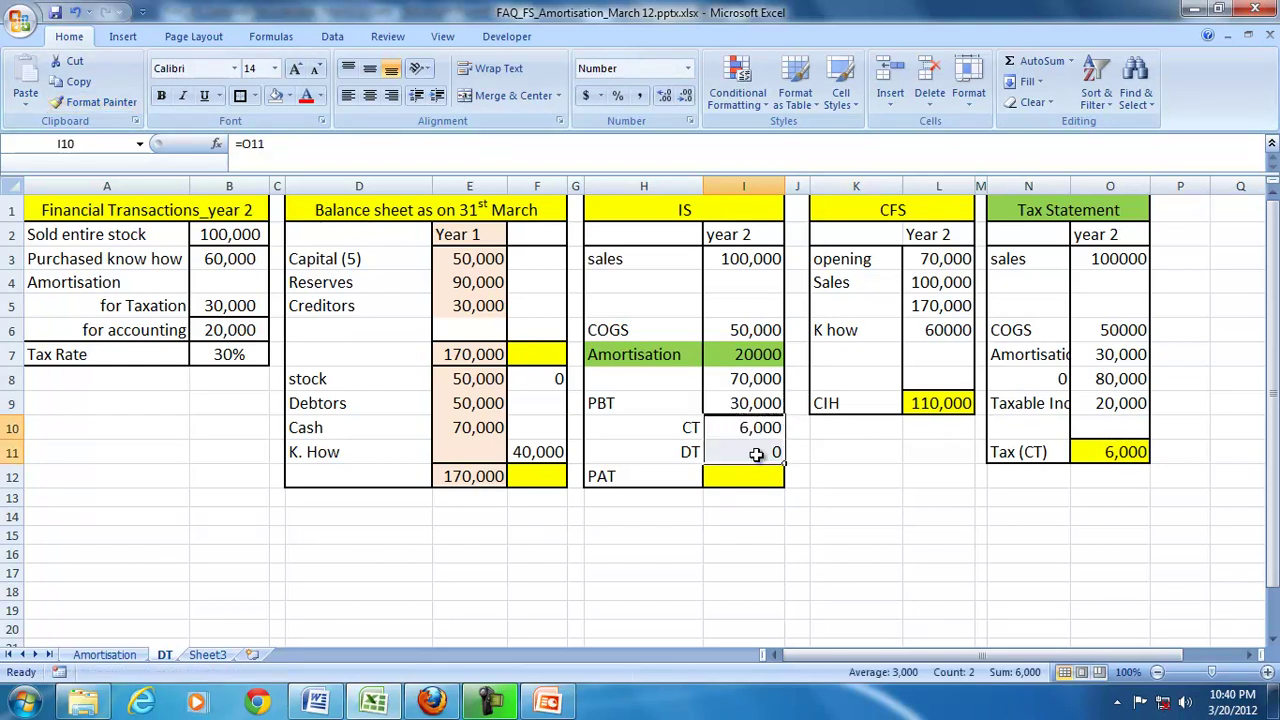
Calculate the income statement's DT in I11 as .20 times the difference between tax and accounting amortisation, =.20*(O7-I7)
left_click(757, 454)
type("=")
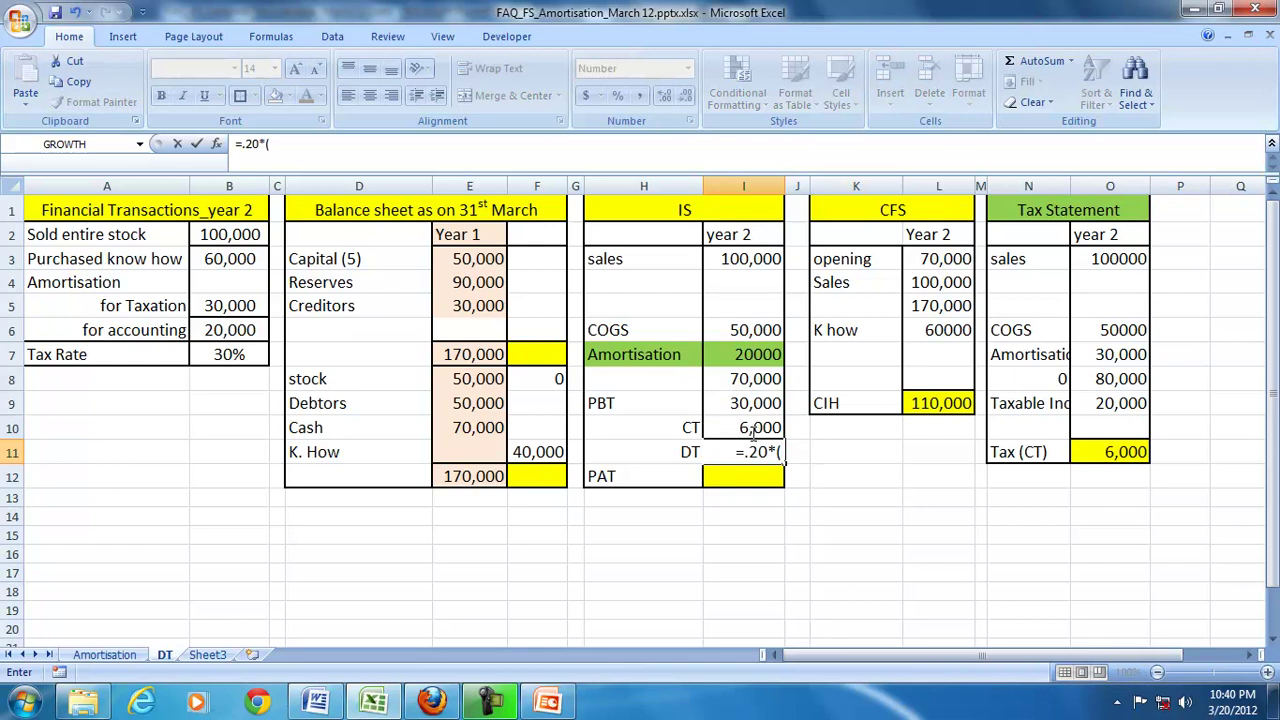
type(".20*(")
left_click(1100, 352)
type("-")
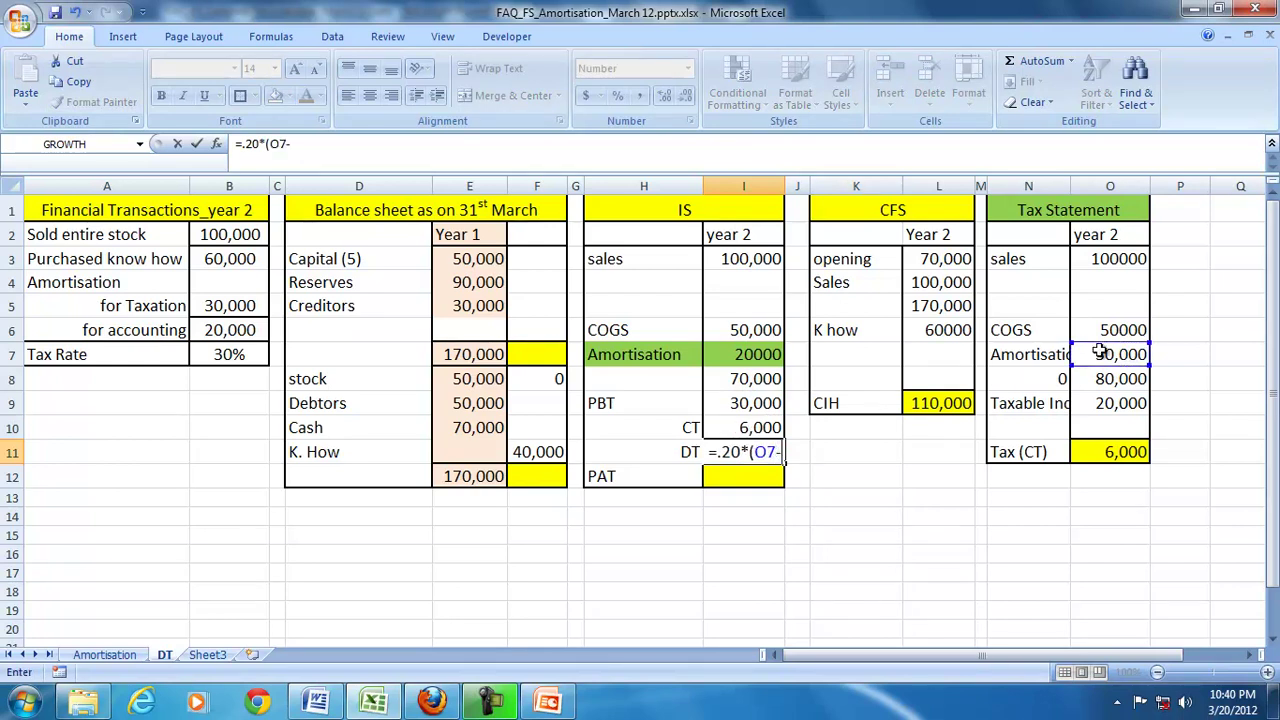
left_click(737, 356)
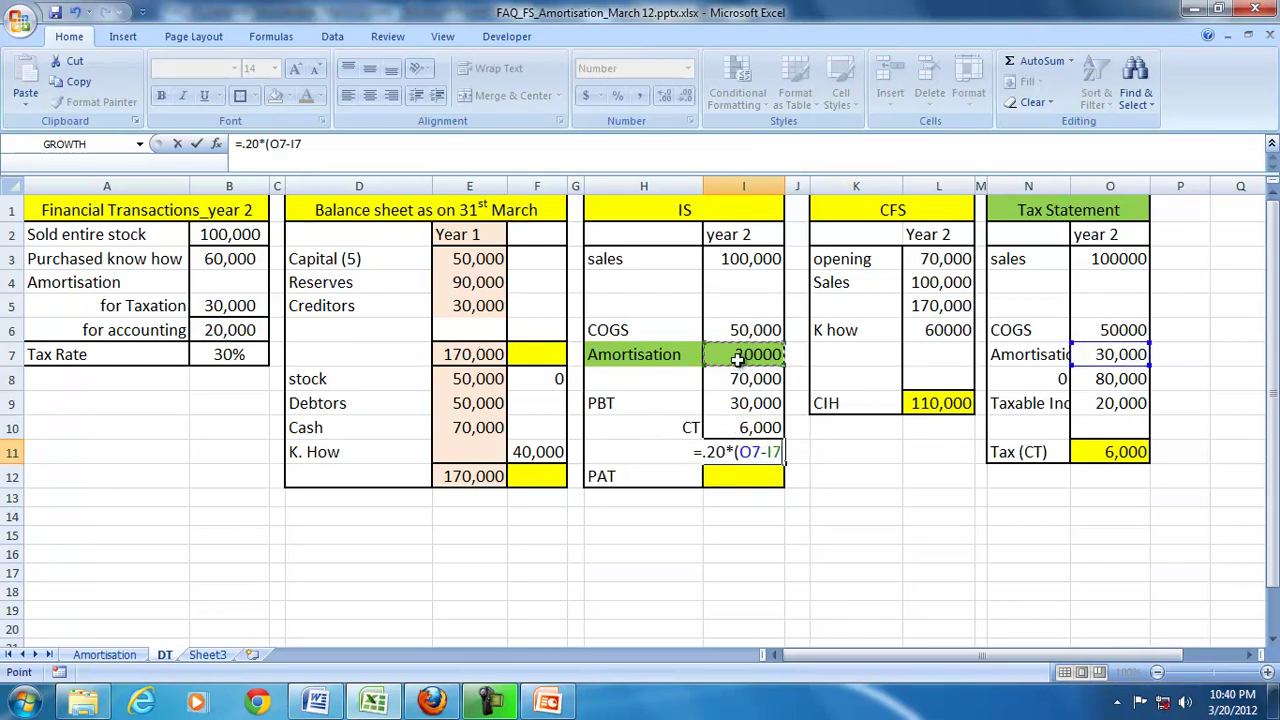
type(")")
key("Return")
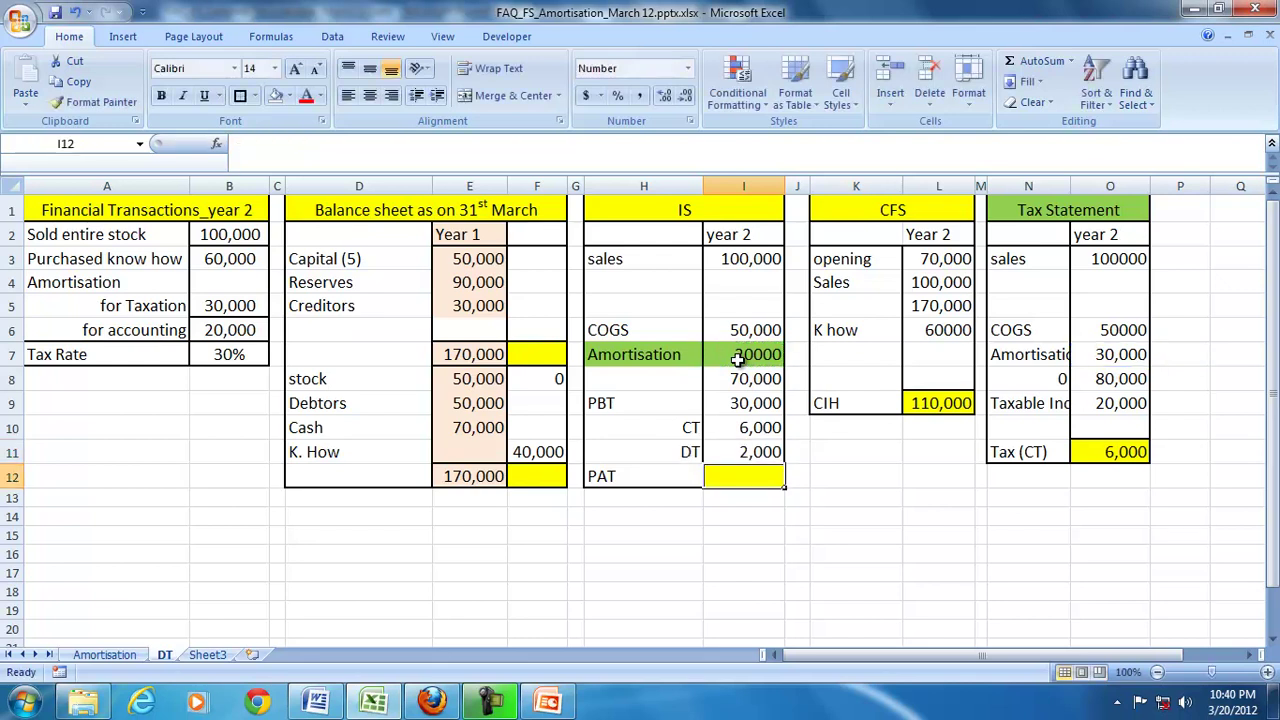
Trace the precedents of the DT formula in I11 and remove the arrows again
left_click(743, 451)
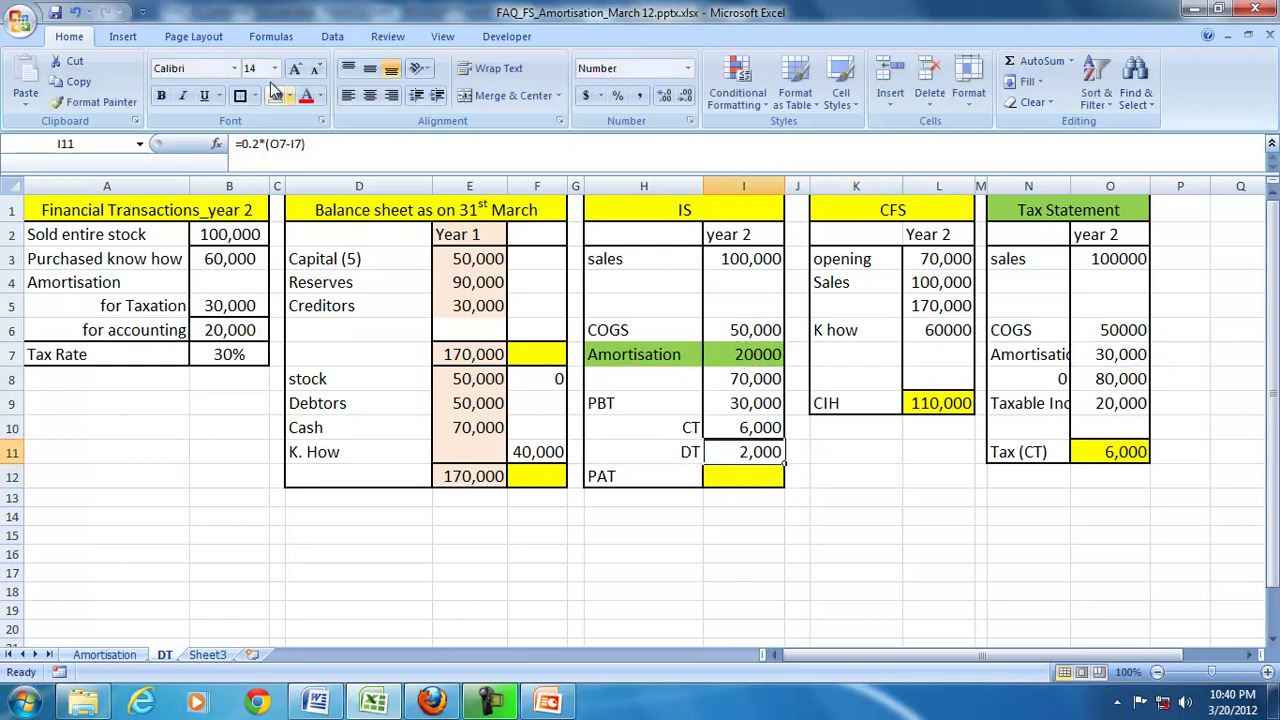
left_click(266, 40)
left_click(740, 62)
left_click(722, 102)
Add a "CT" line in row 7 of the CFS and link its amount in L7 to the income statement's CT in I10
left_click(870, 347)
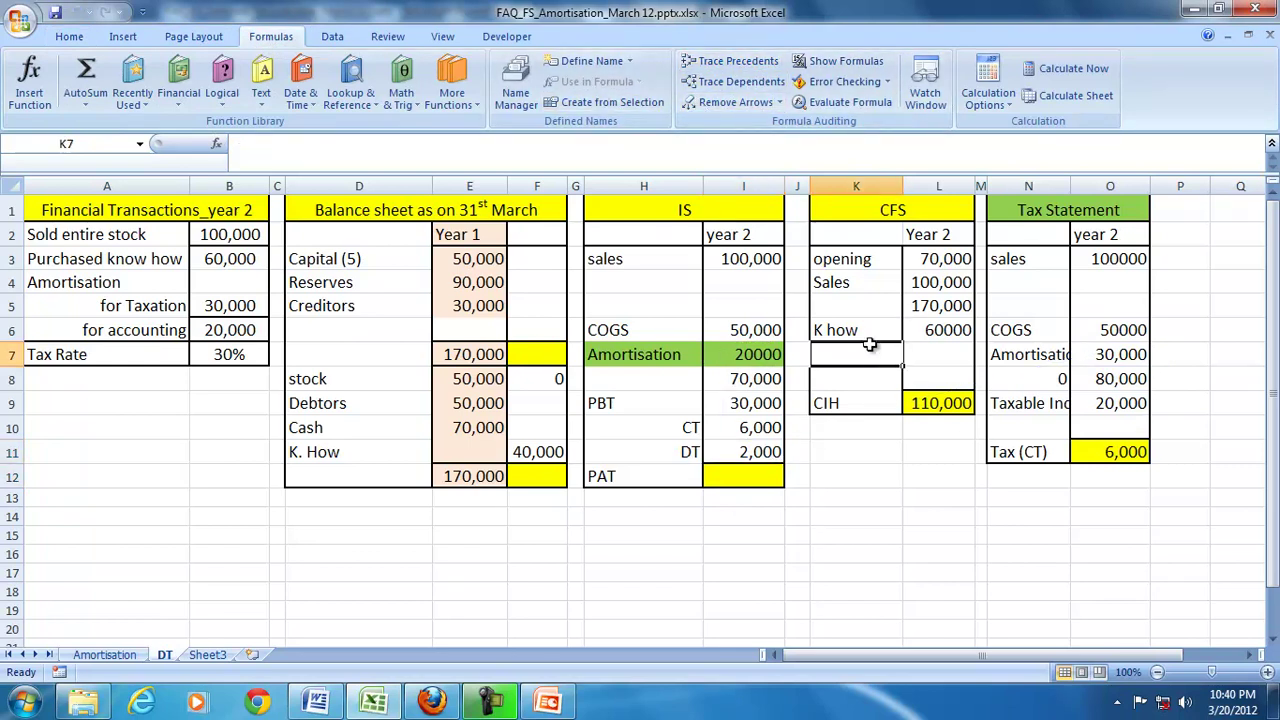
type("CT")
key("Tab")
type("=")
left_click(749, 428)
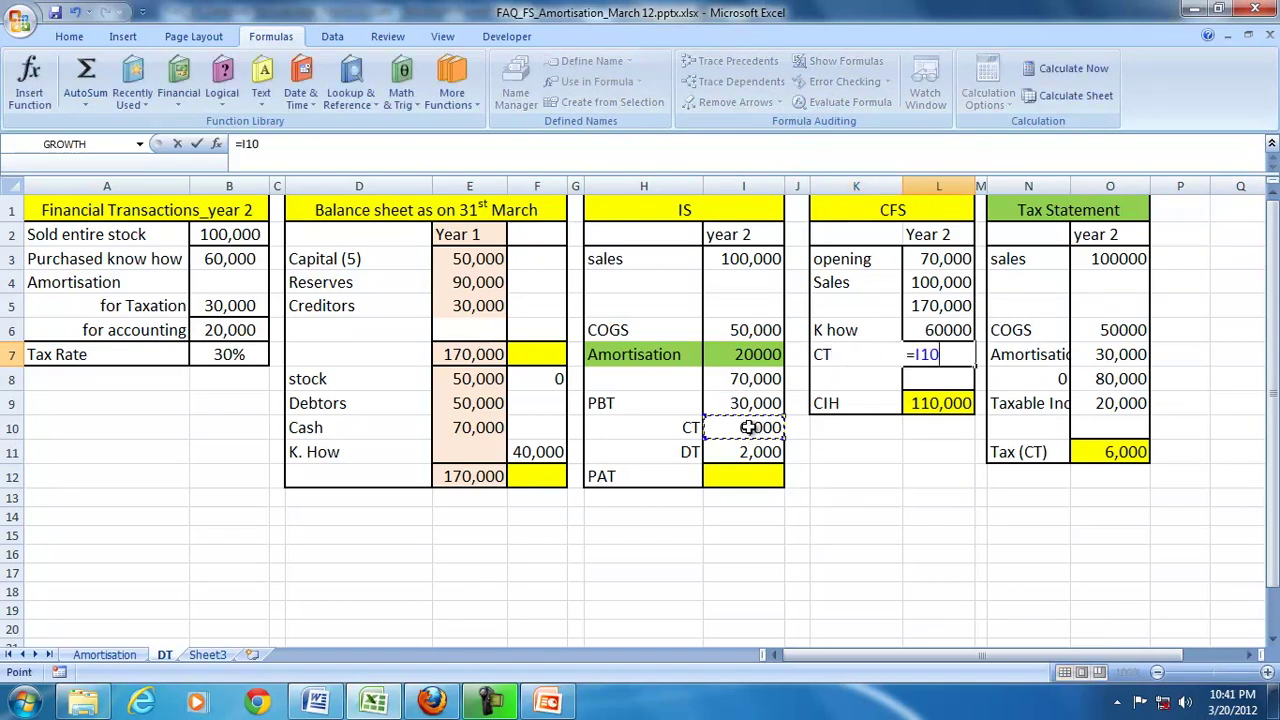
key("Return")
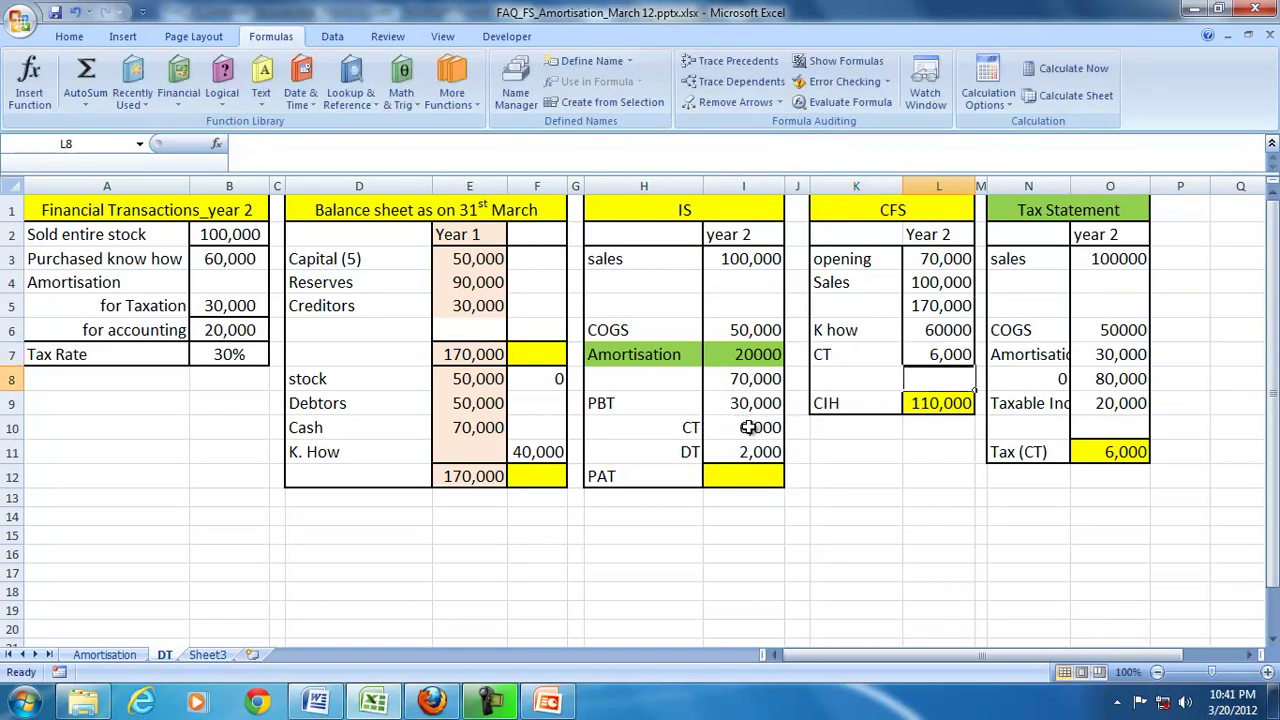
mouse_move(740, 432)
left_mouse_down()
mouse_move(729, 451)
mouse_move(738, 442)
left_mouse_up()
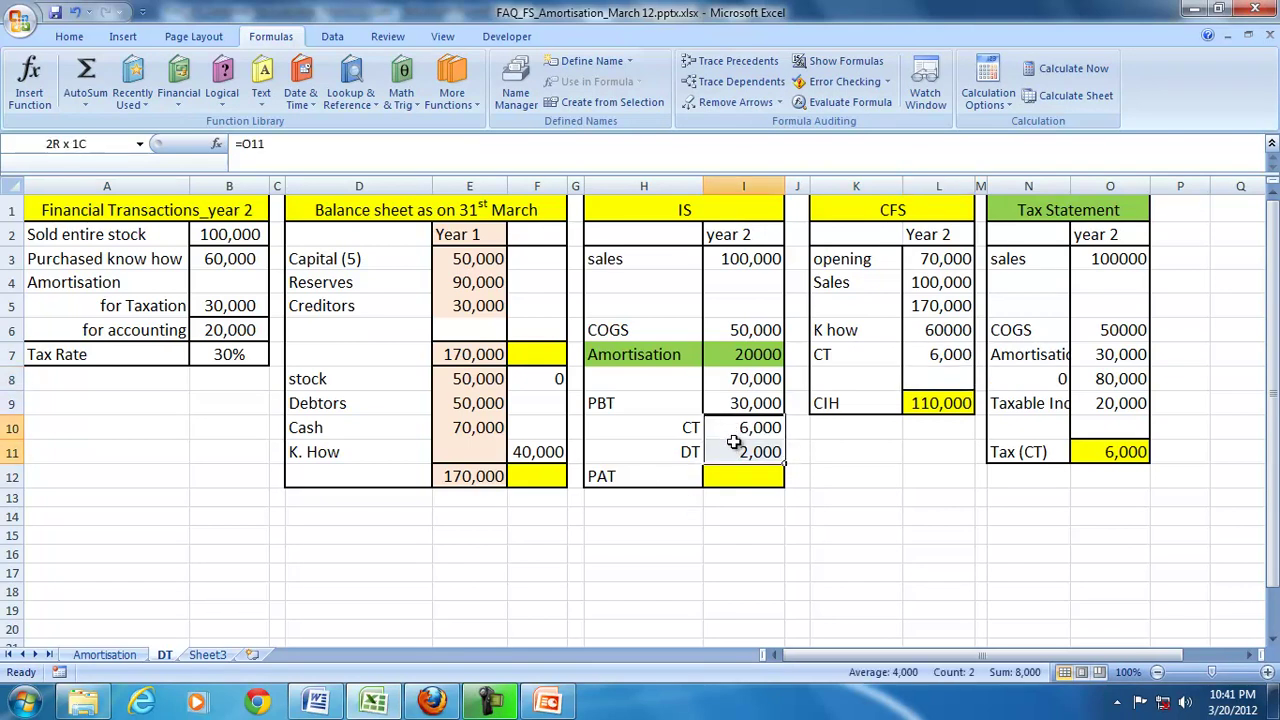
left_click(950, 354)
Add a "DTL" line in row 6 of the balance sheet and link its year 2 amount in F6 to the DT in I11
left_click(382, 326)
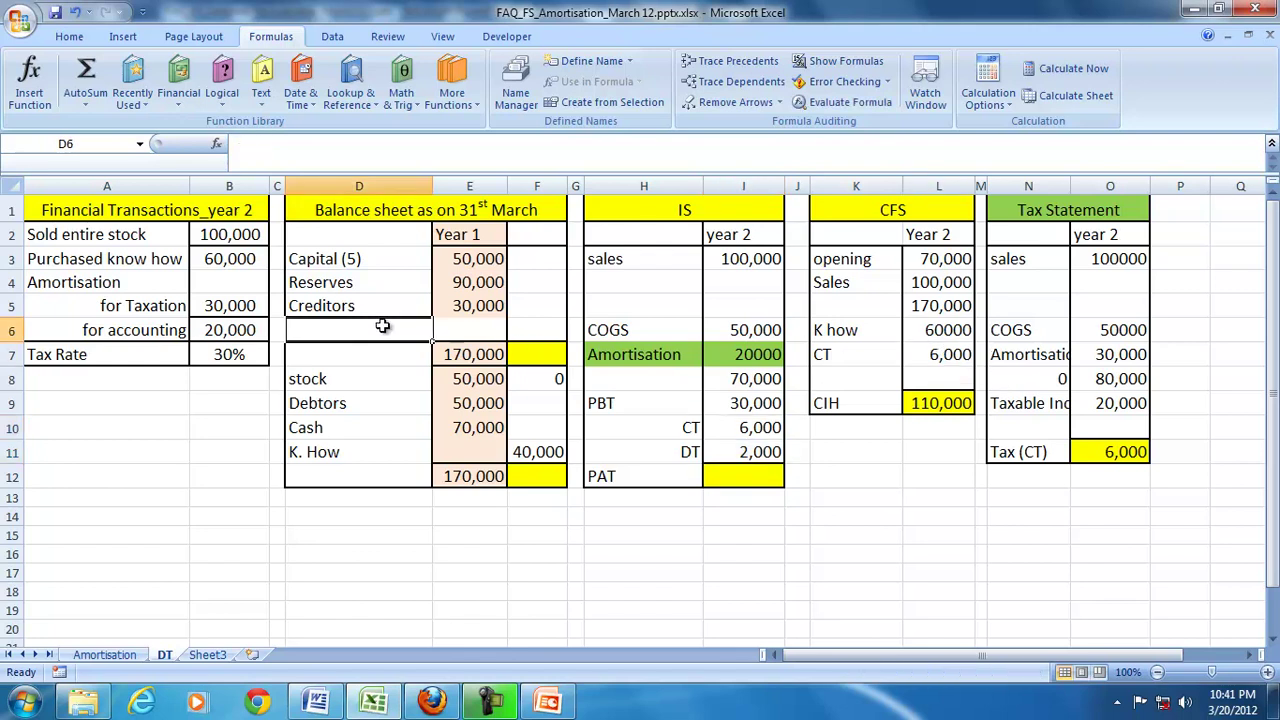
type("DT")
key("Tab")
key("Tab")
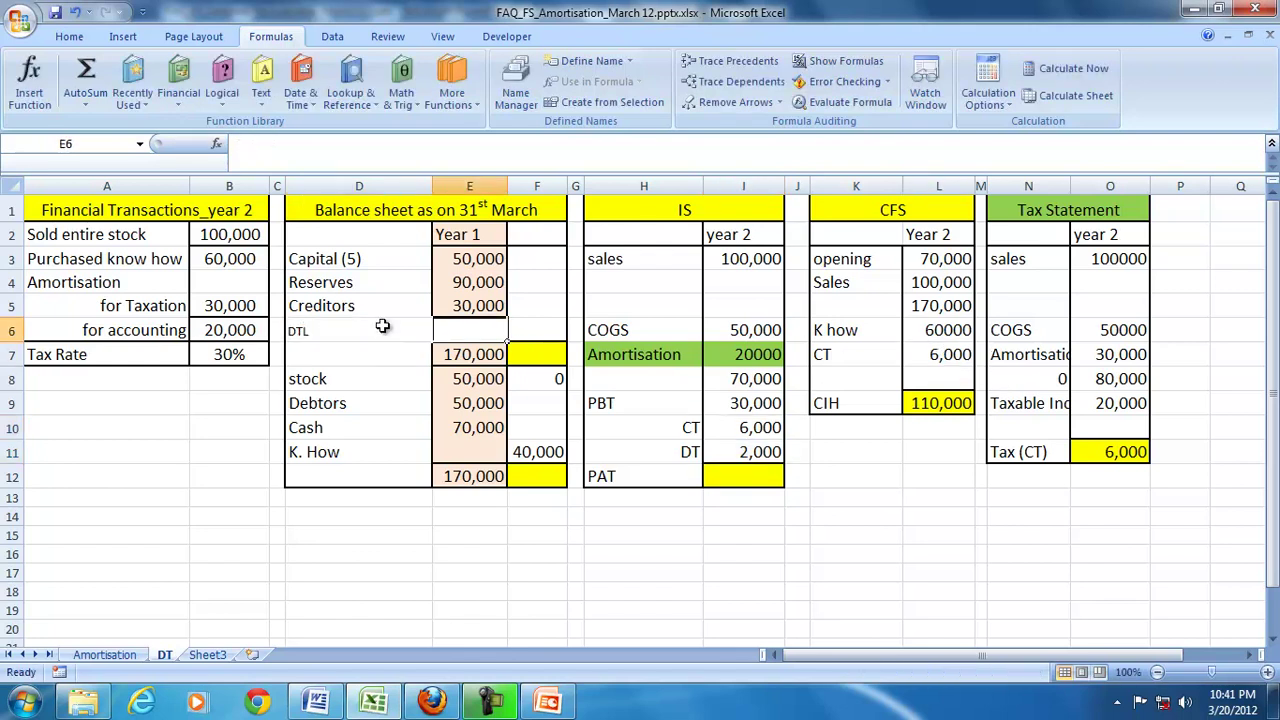
type("=")
left_click(740, 452)
key("Return")
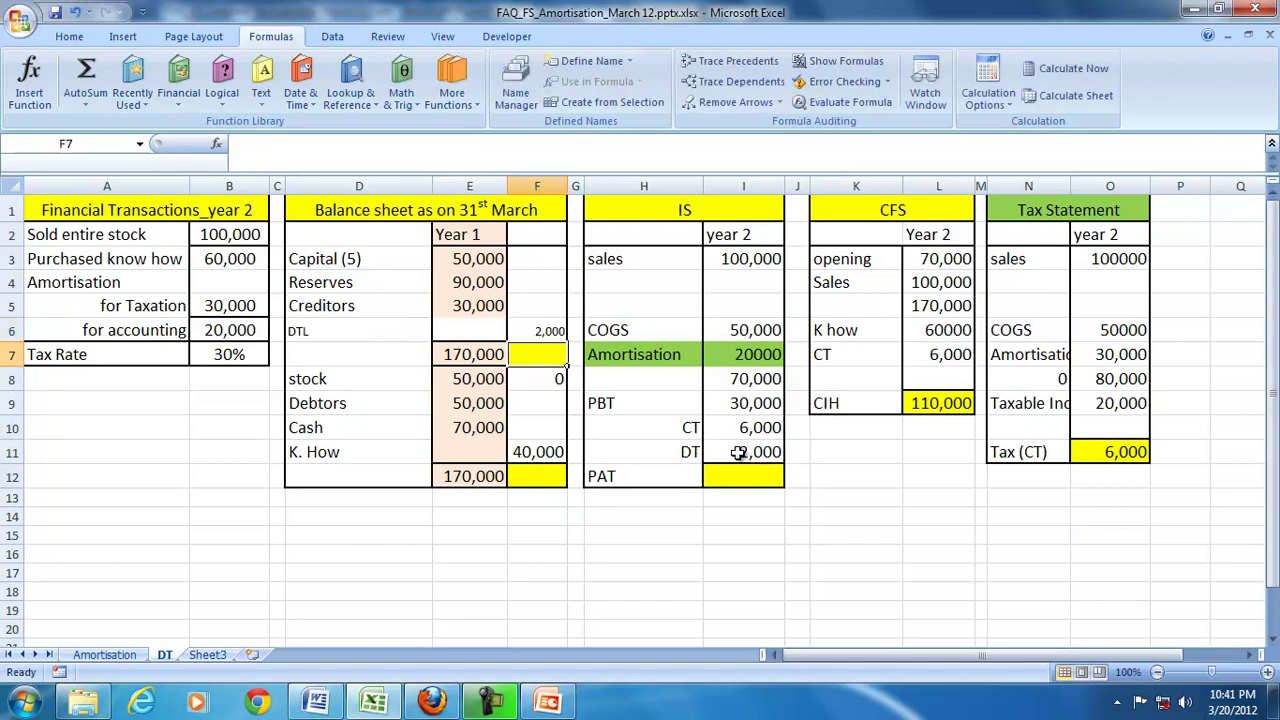
left_click(545, 334)
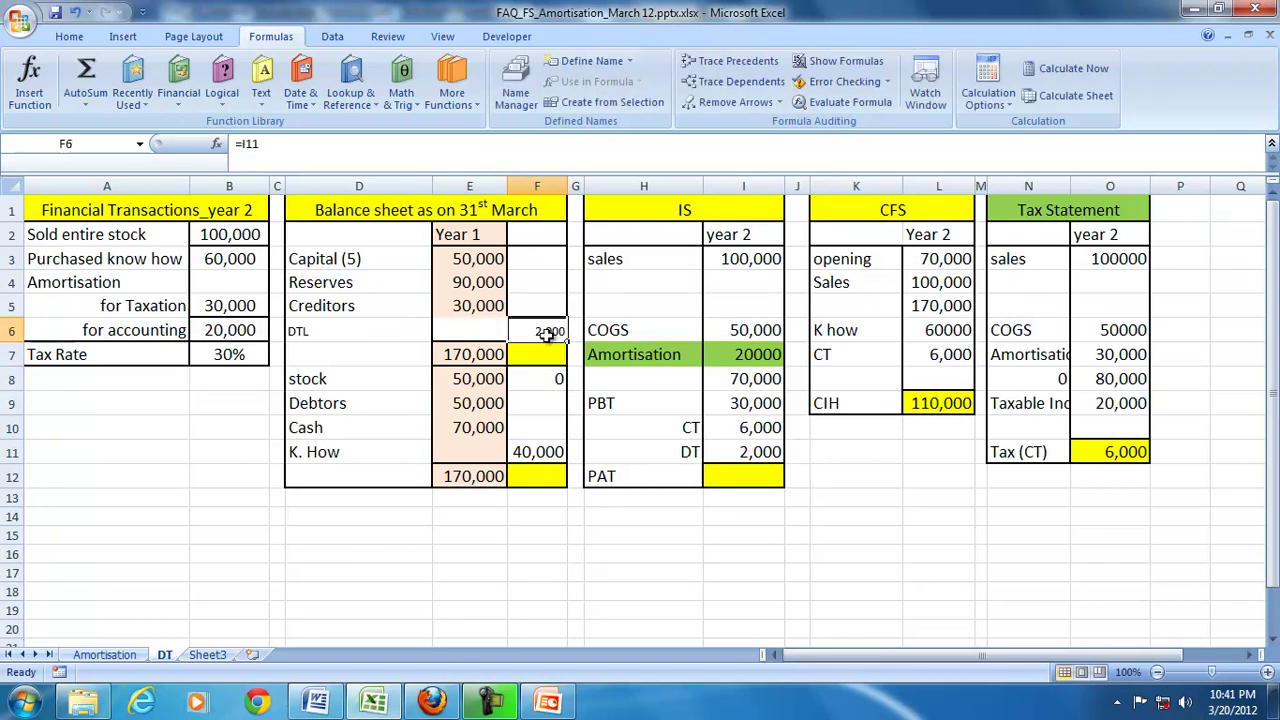
Trace the precedents of the DTL in F6, the DT in I11 and the CT in I10, and remove the arrows
left_click(708, 70)
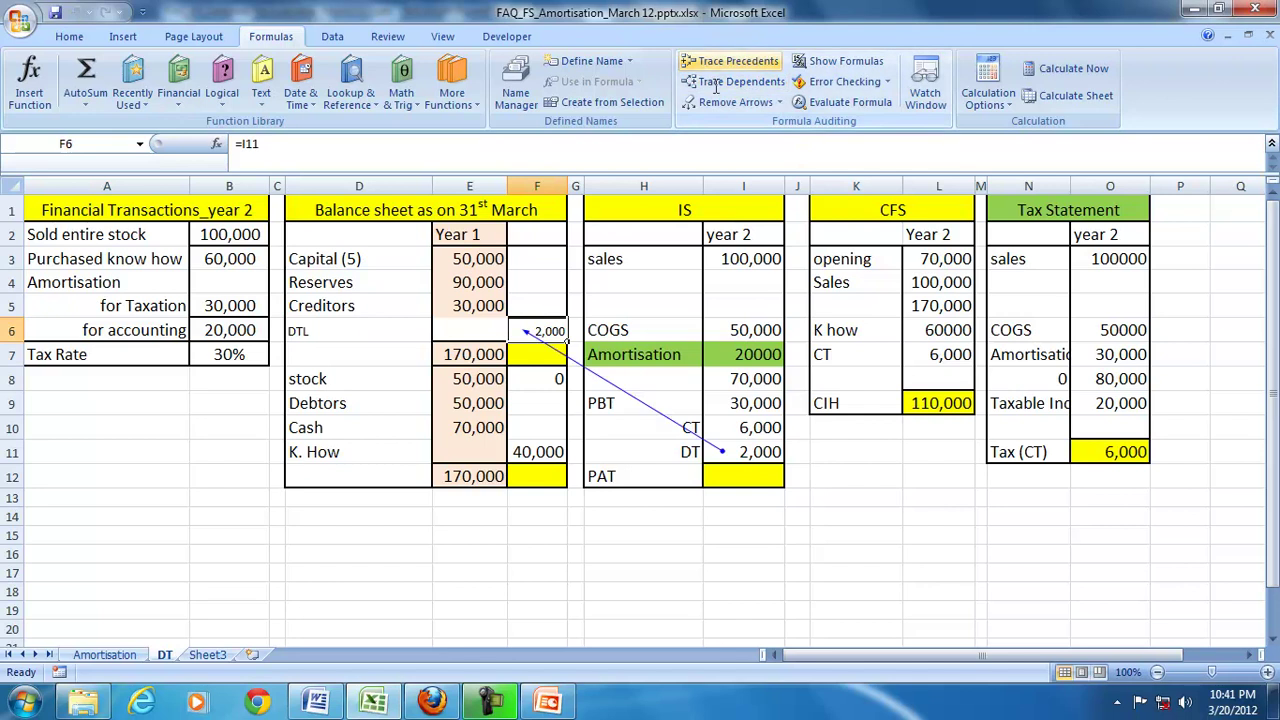
left_click(756, 453)
left_click(700, 62)
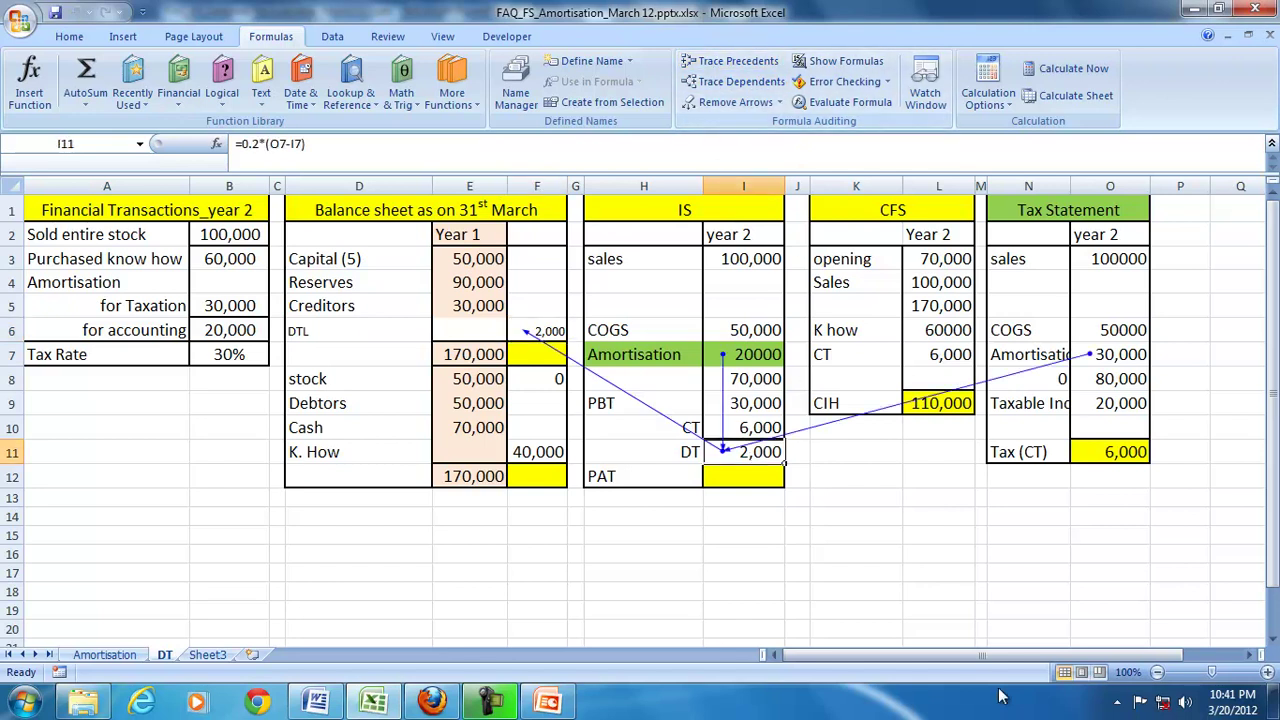
left_click(756, 425)
left_click(708, 62)
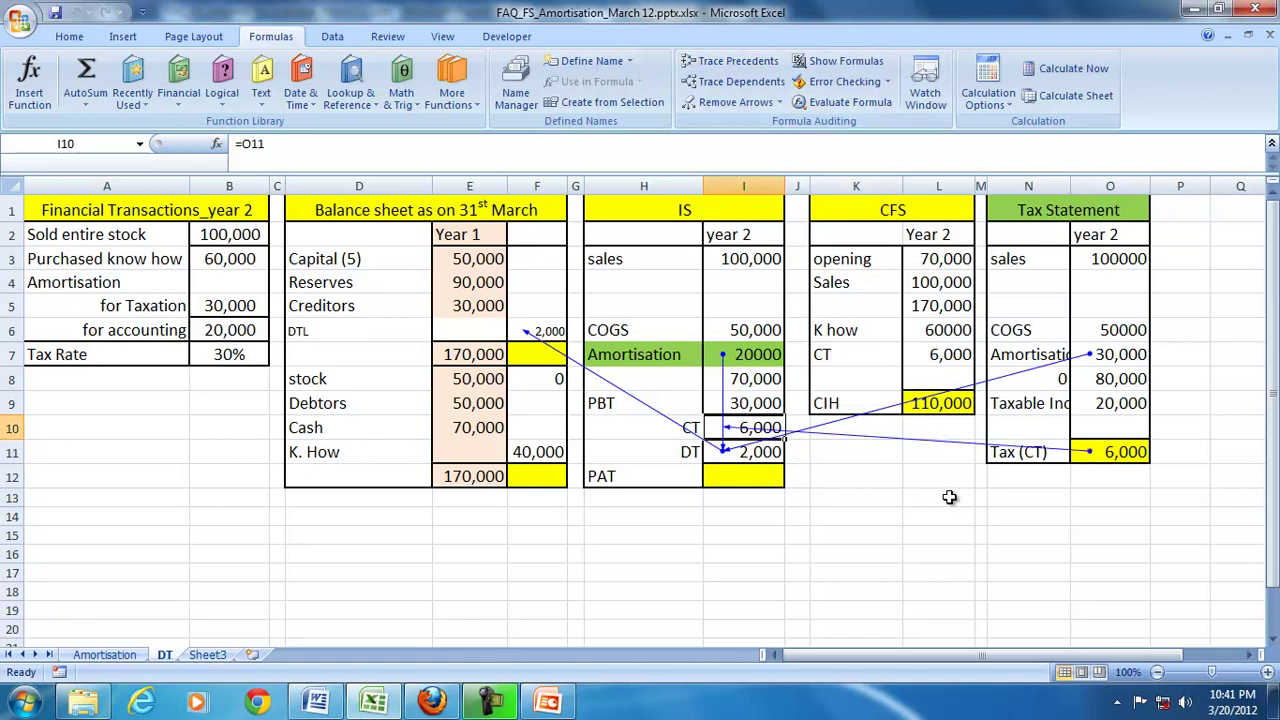
left_click(716, 103)
Calculate the income statement's PAT in I12 as PBT less CT and DT, =I9-I10-I11
left_click(731, 477)
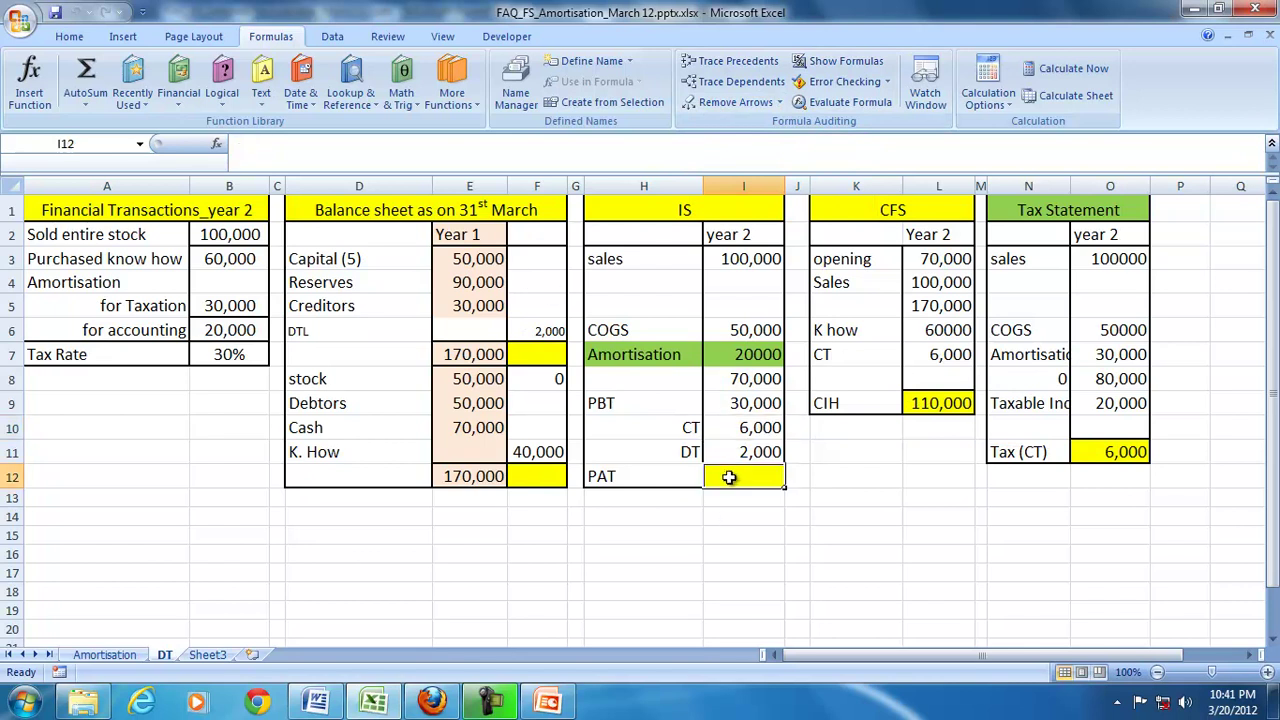
type("=")
key("Up")
key("Up")
key("Up")
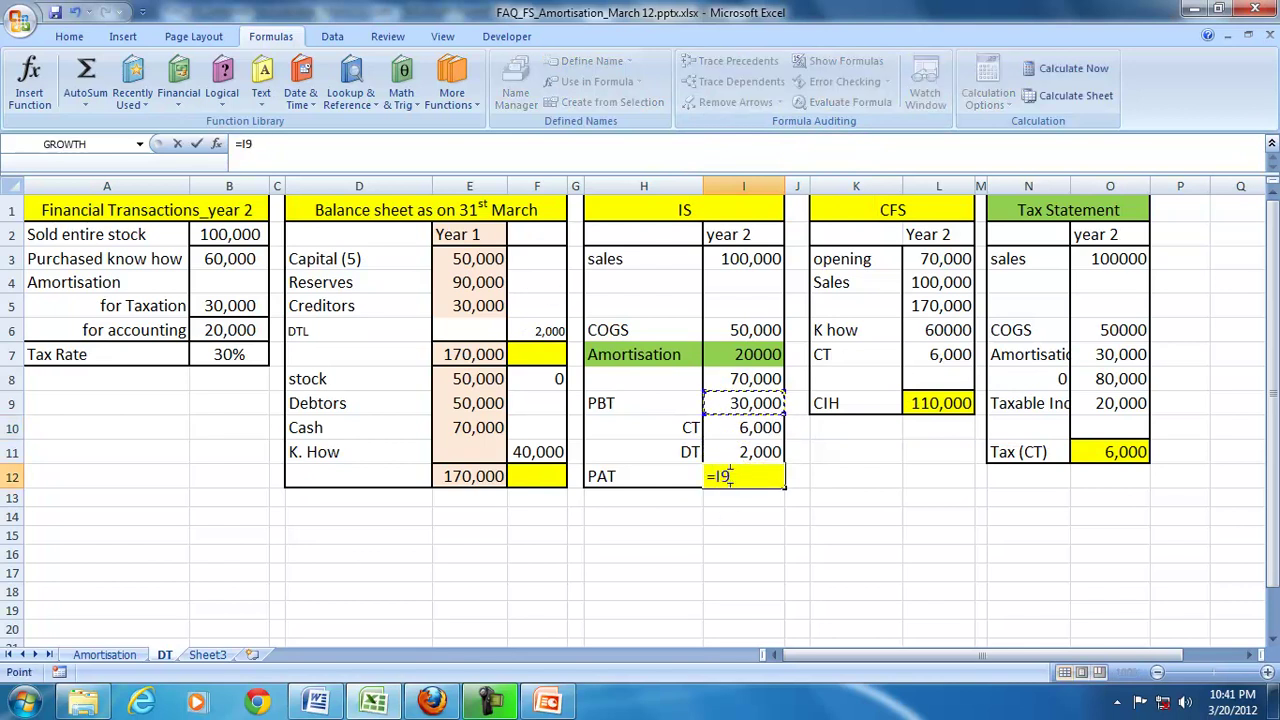
type("-")
key("Up")
key("Up")
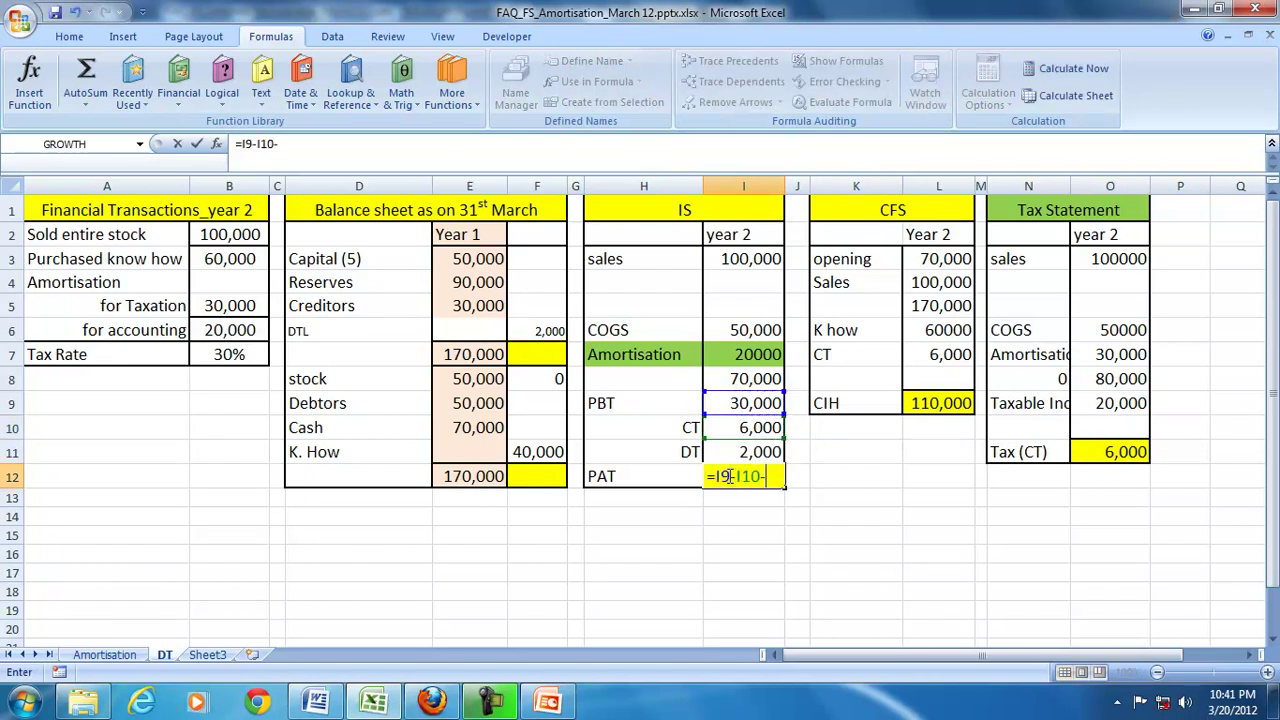
type("-")
key("Up")
key("Return")
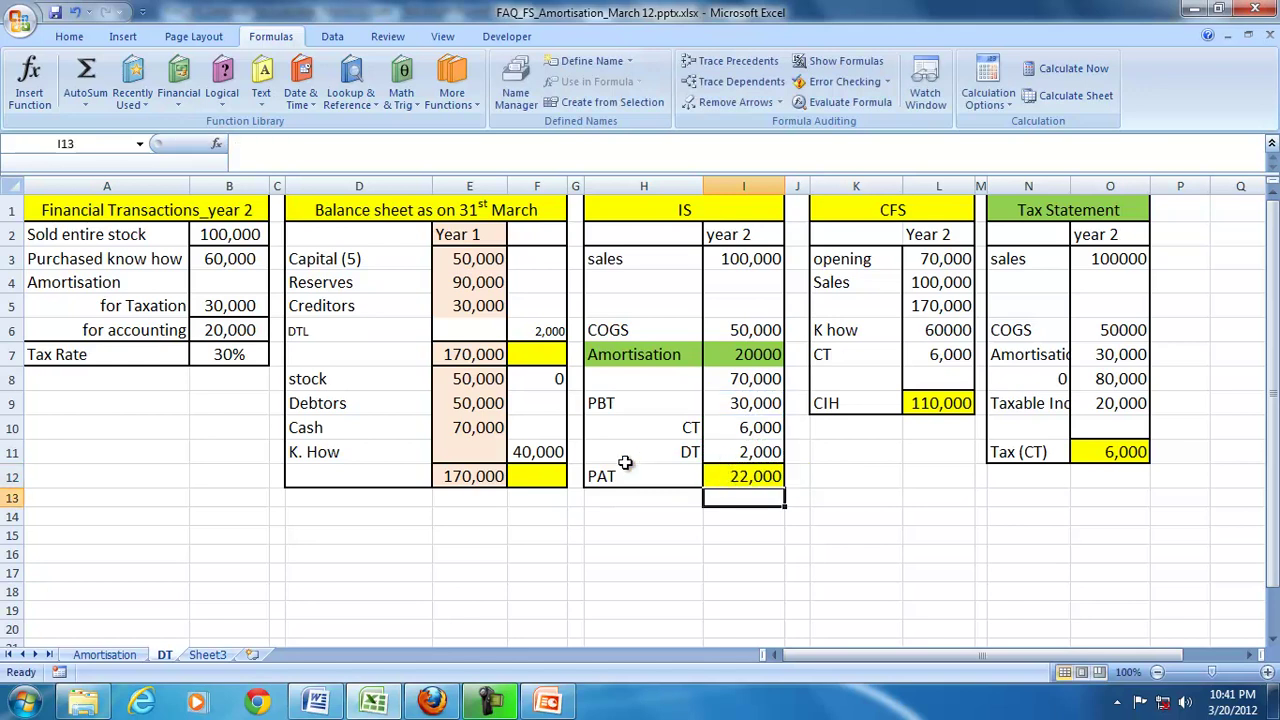
Calculate the year 2 Reserves in F4 as the year 1 Reserves plus the income statement's PAT, =E4+I12
left_click(556, 280)
type("=")
key("Left")
type("+")
left_click(730, 476)
key("Return")
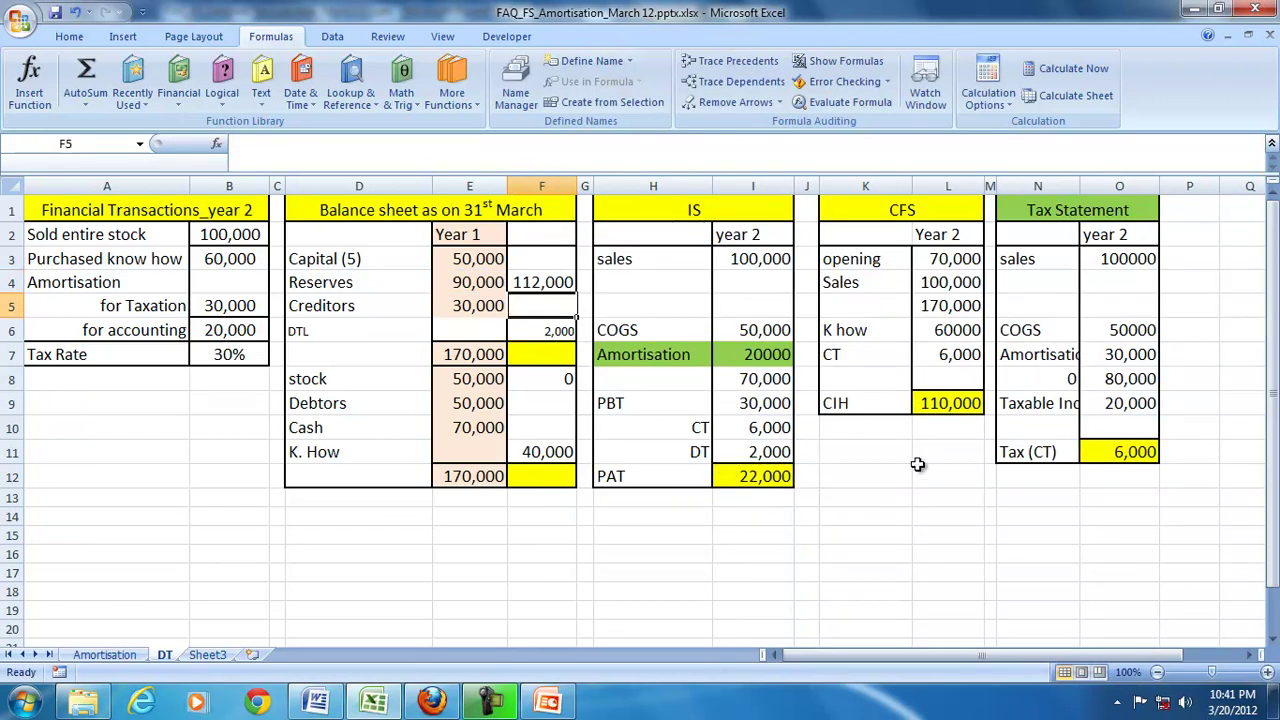
Recalculate the CIH in L9 of the CFS as the 170,000 subtotal less K how and CT, =L5-L6-L7
left_click(937, 405)
type("=")
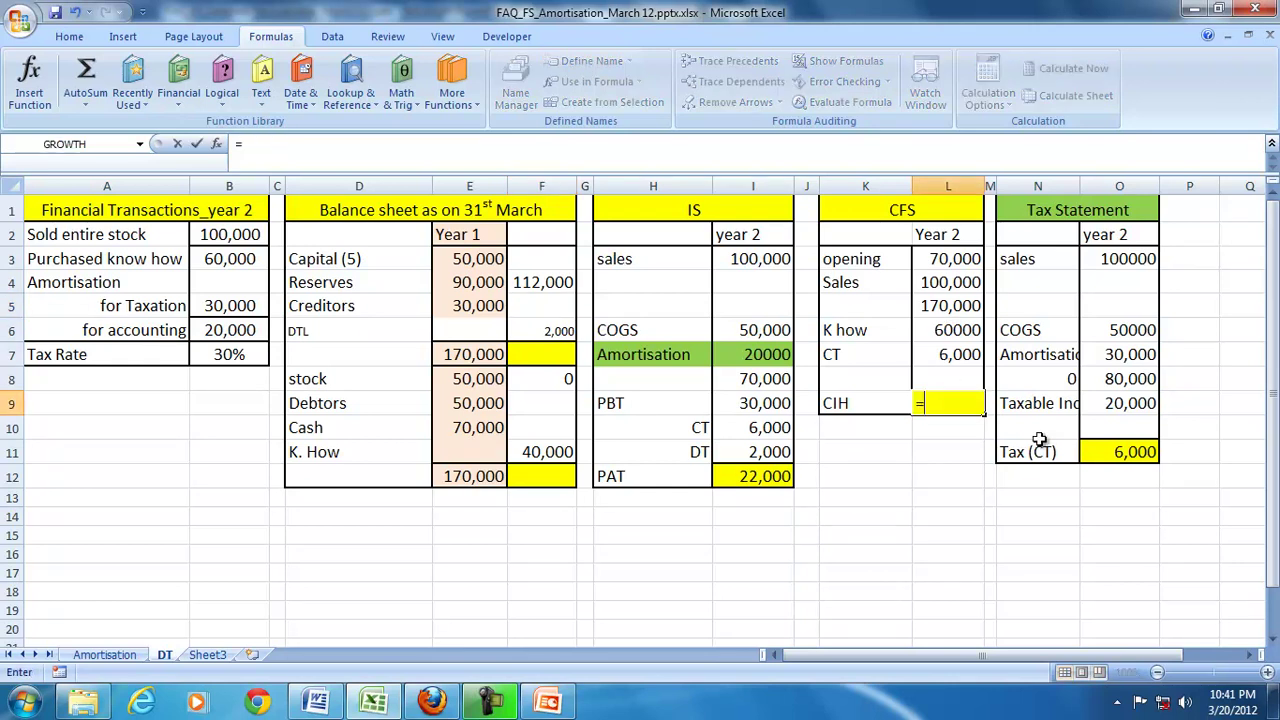
left_click(948, 306)
type("-")
left_click(955, 329)
type("-")
left_click(922, 354)
key("Return")
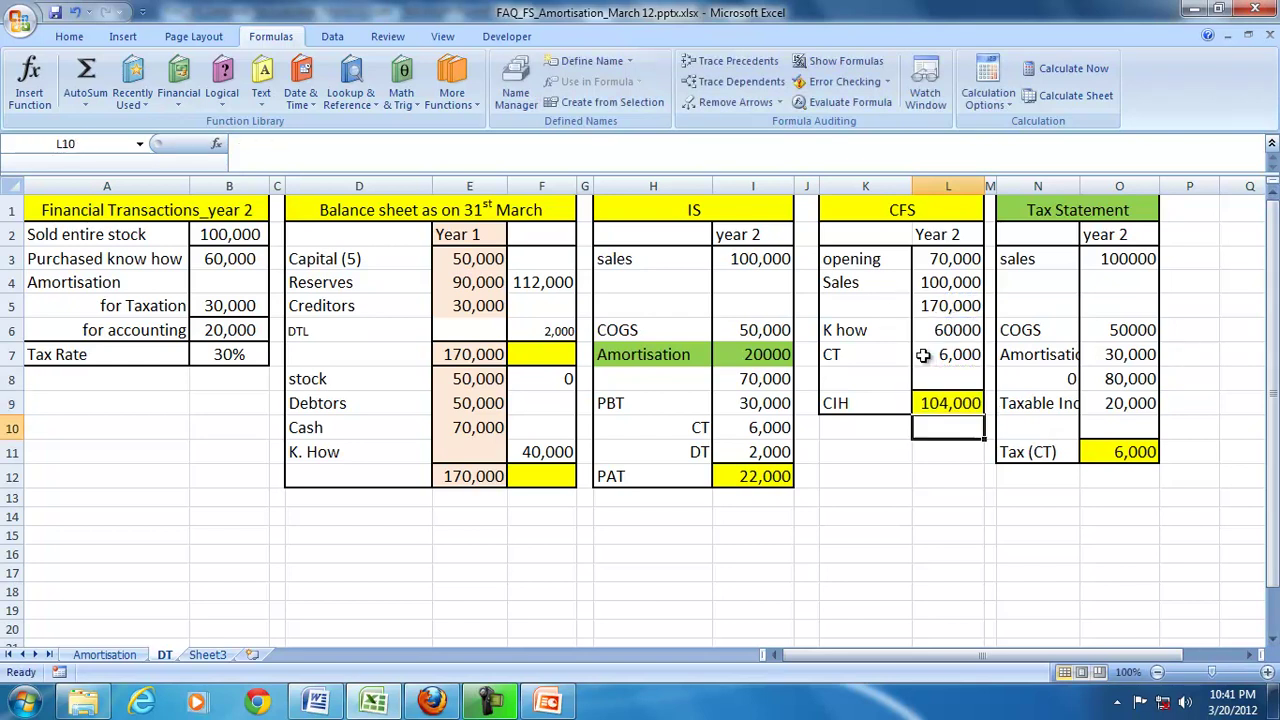
Link the balance sheet's year 2 Cash in F10 to the CIH of the CFS, =L9
left_click(546, 423)
type("=")
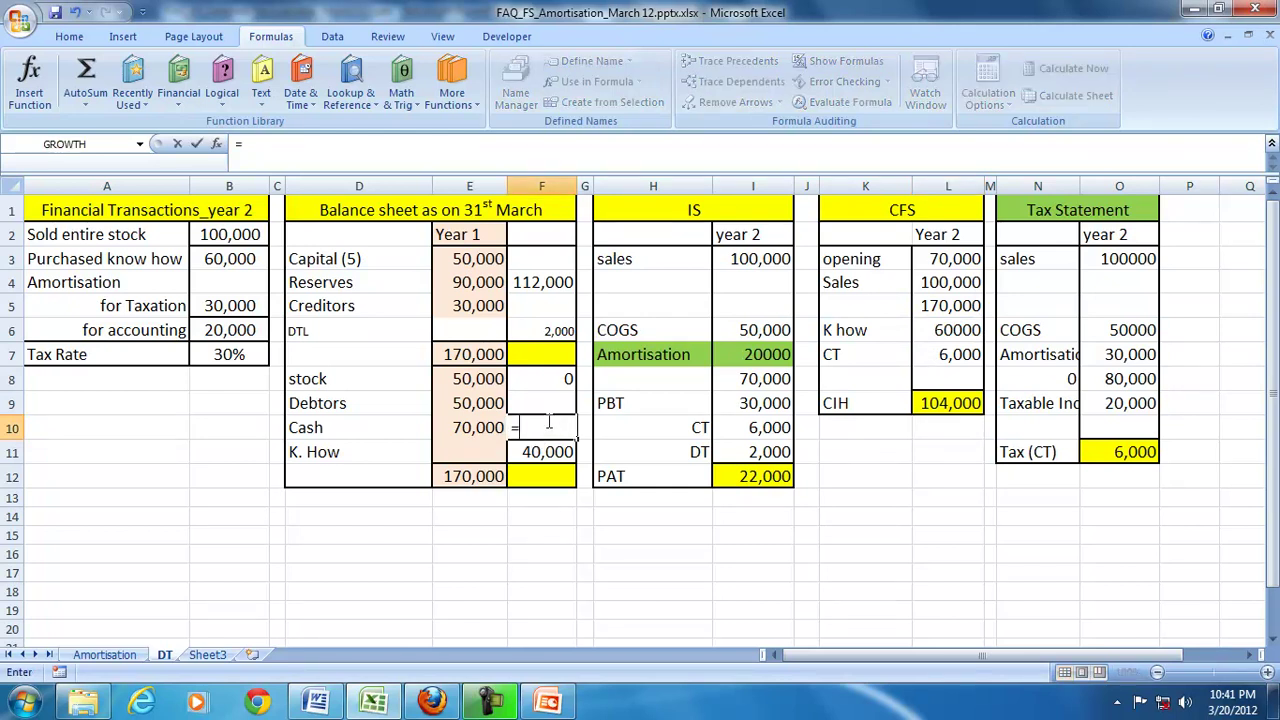
left_click(922, 407)
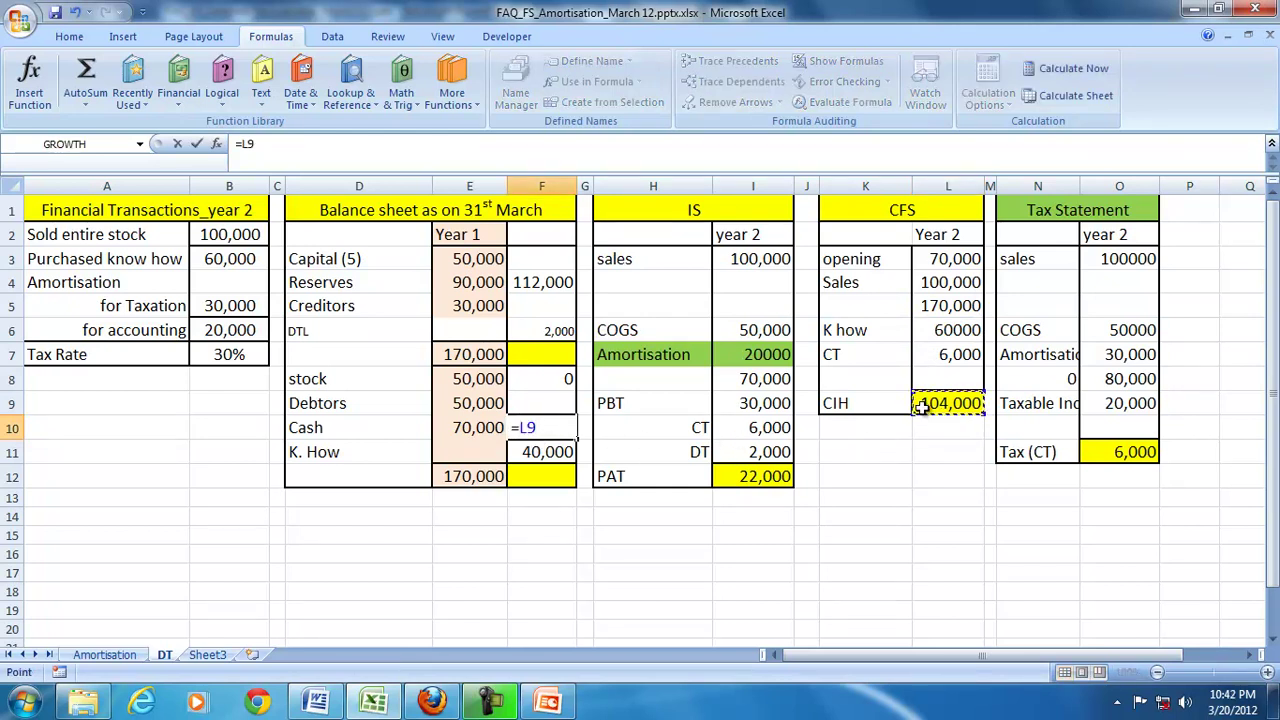
key("Return")
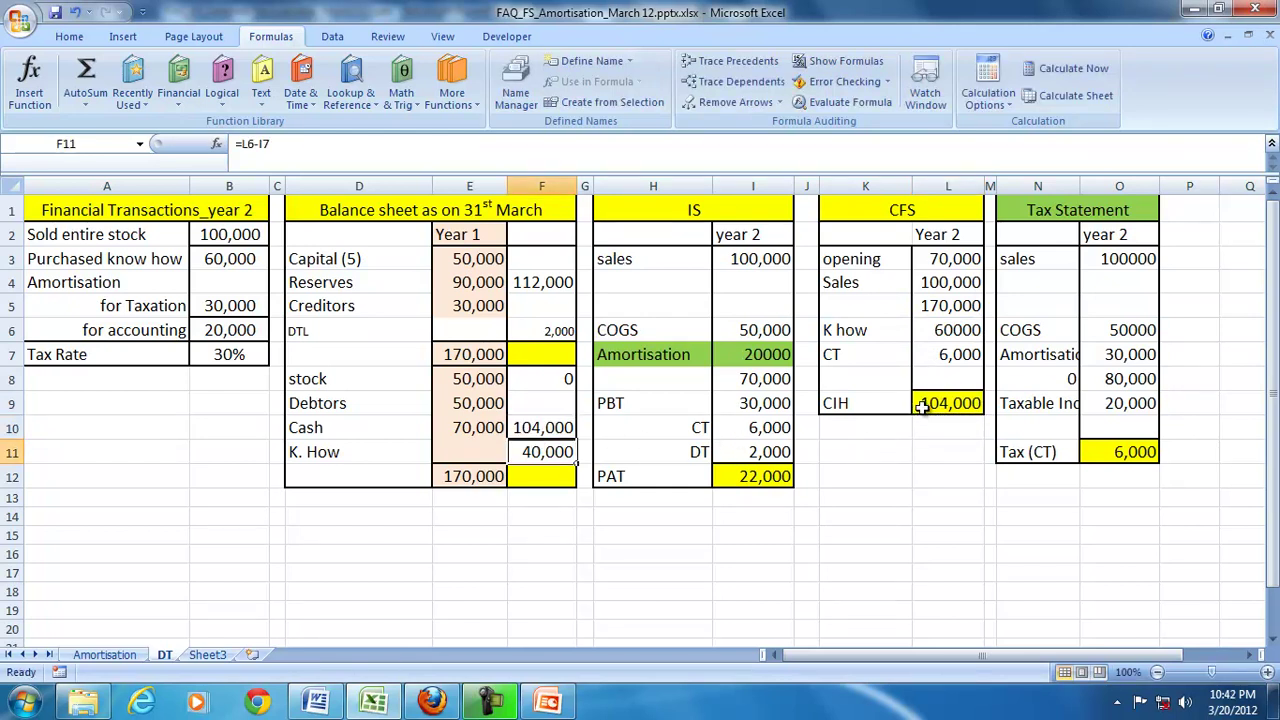
Carry the year 1 Capital and Creditors forward into F3 (=E3) and F5 (=E5), and sum F3:F6 into the total cell F7
left_click(560, 259)
type("=")
key("Left")
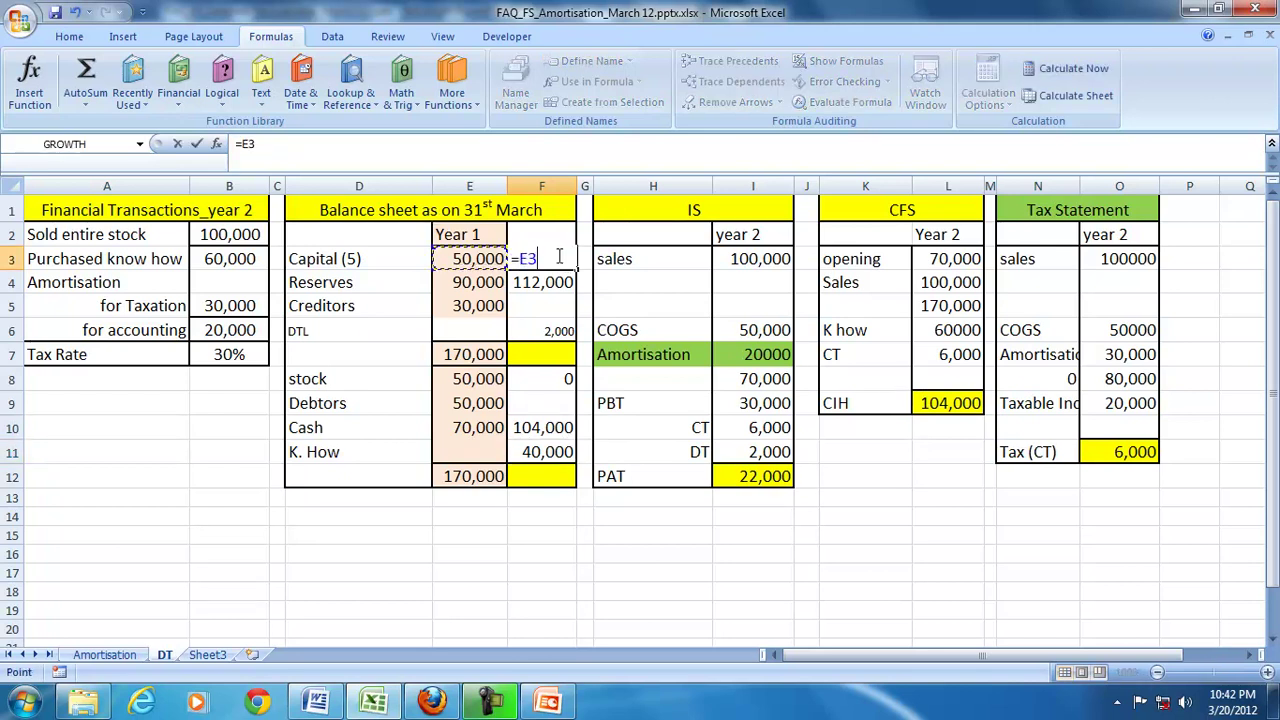
key("Return")
key("Return")
type("=")
key("Left")
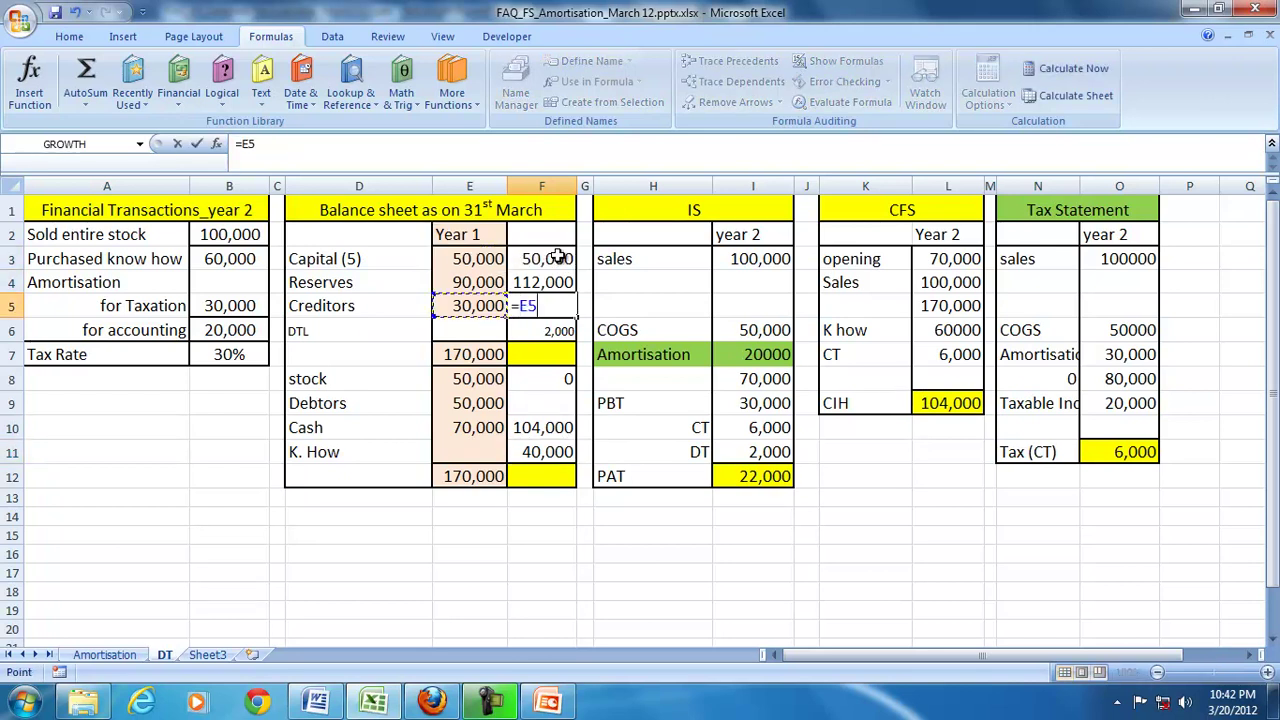
key("Return")
left_click_drag(558, 258, 558, 330)
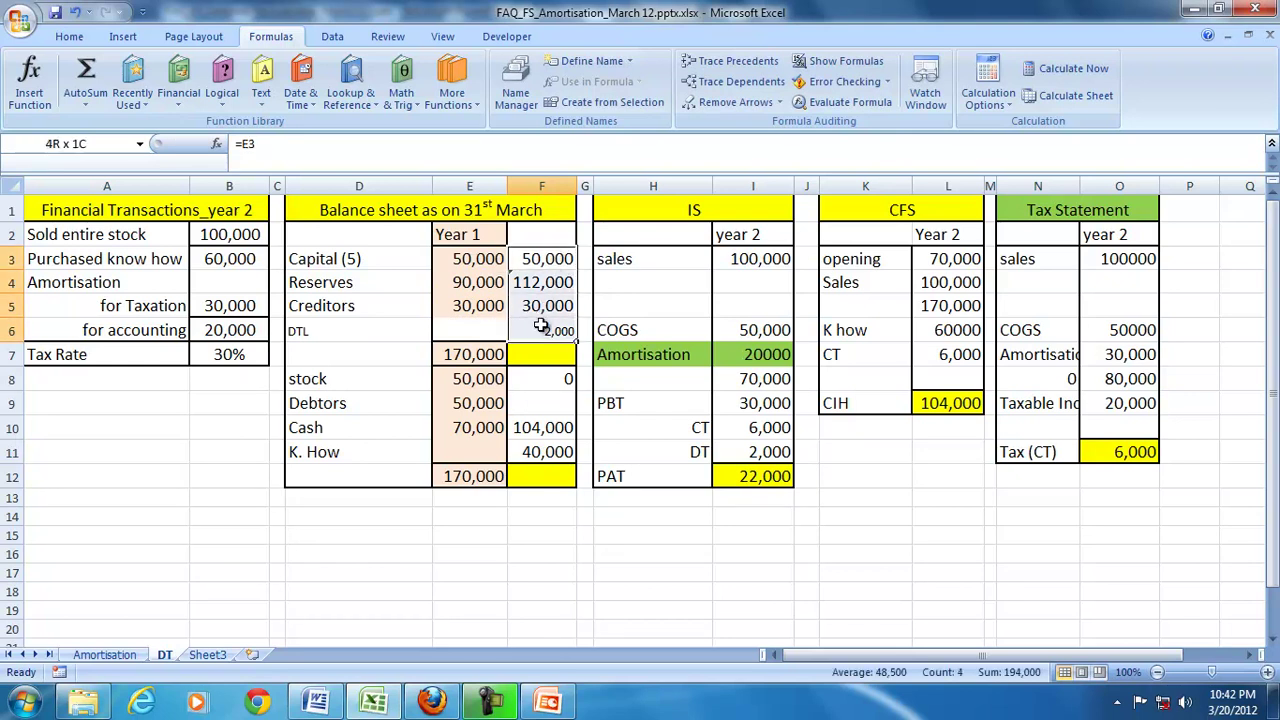
left_click(86, 75)
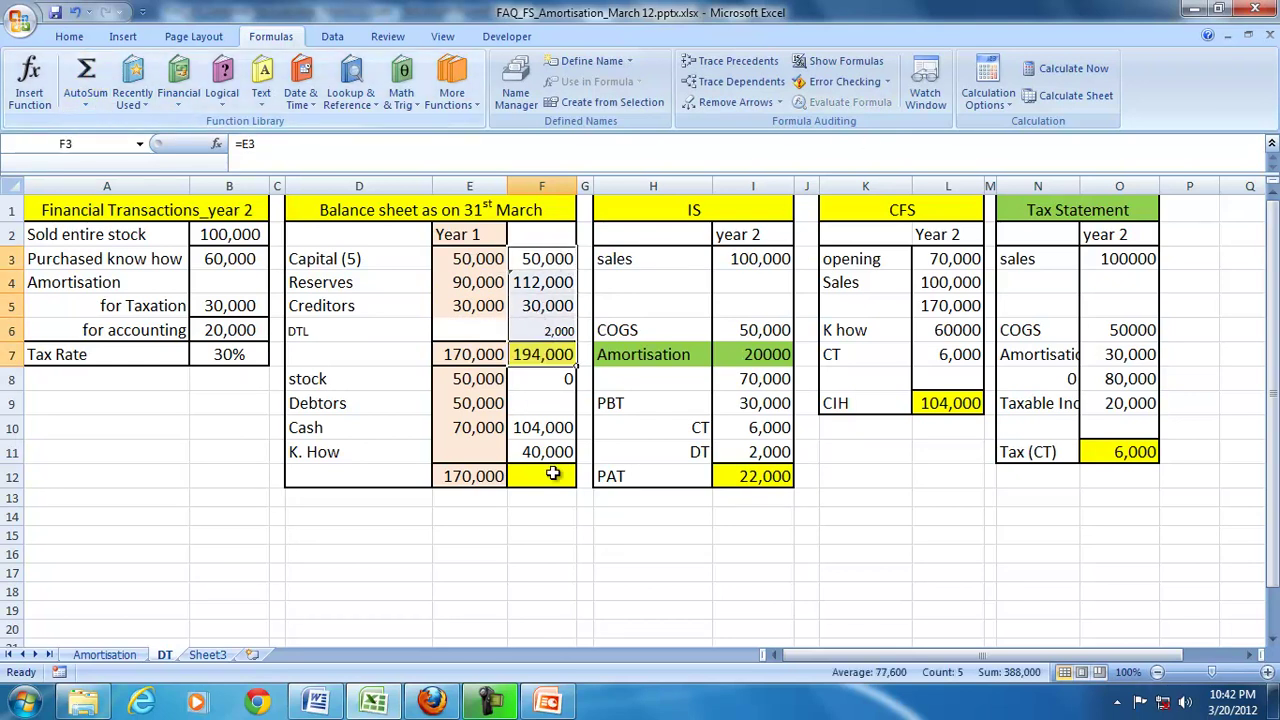
Carry the year 1 Debtors forward into F9 with =E9, and sum F8:F11 into the asset total in F12
left_click(540, 402)
type("=E9")
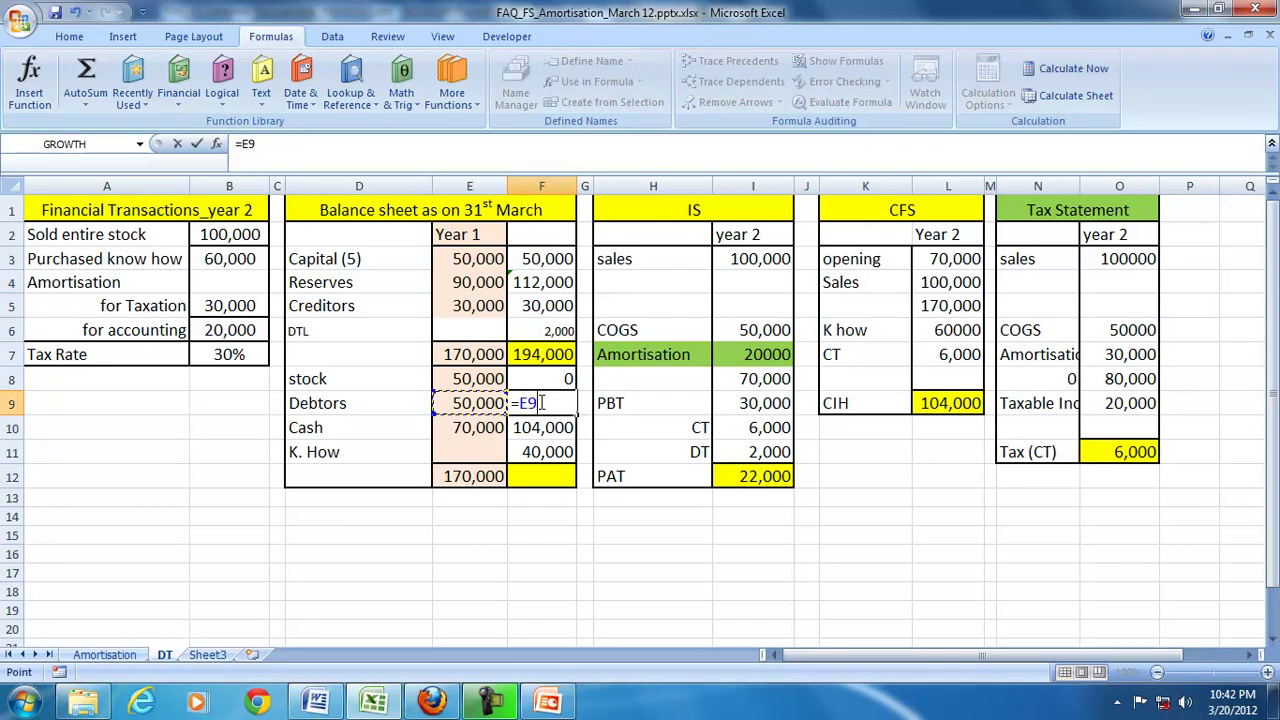
key("Return")
left_click_drag(538, 378, 540, 452)
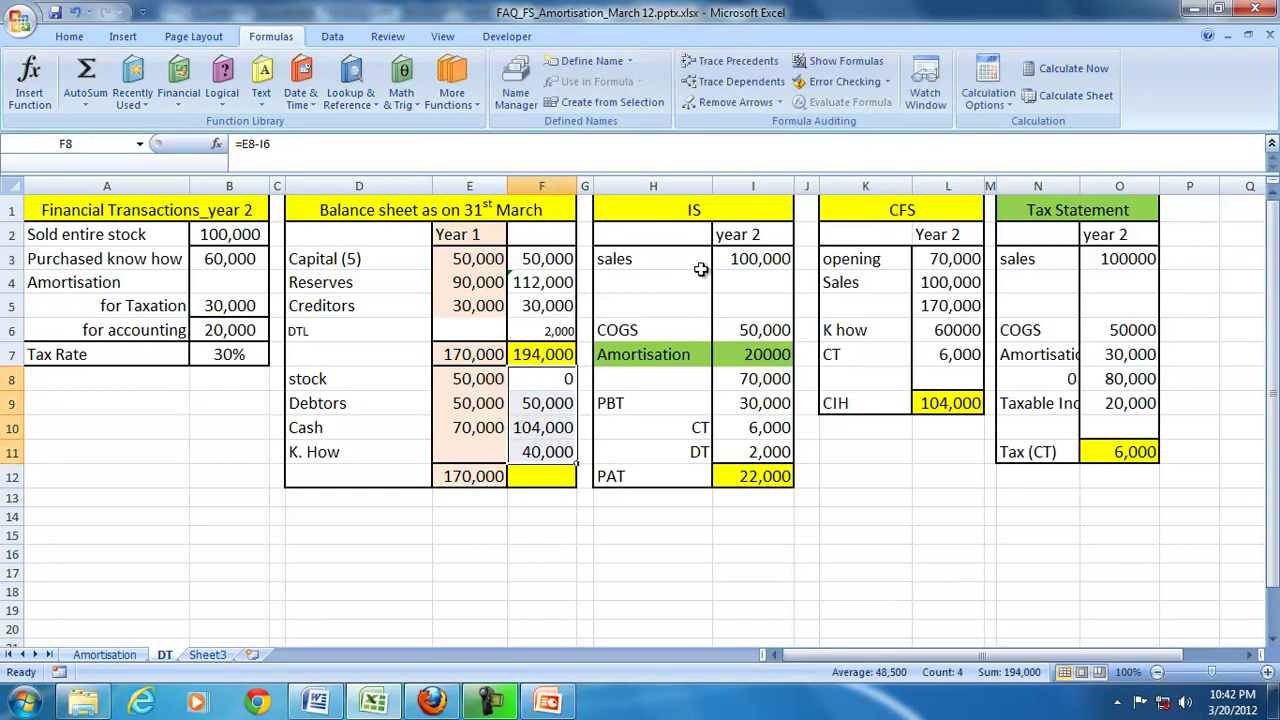
left_click(86, 75)
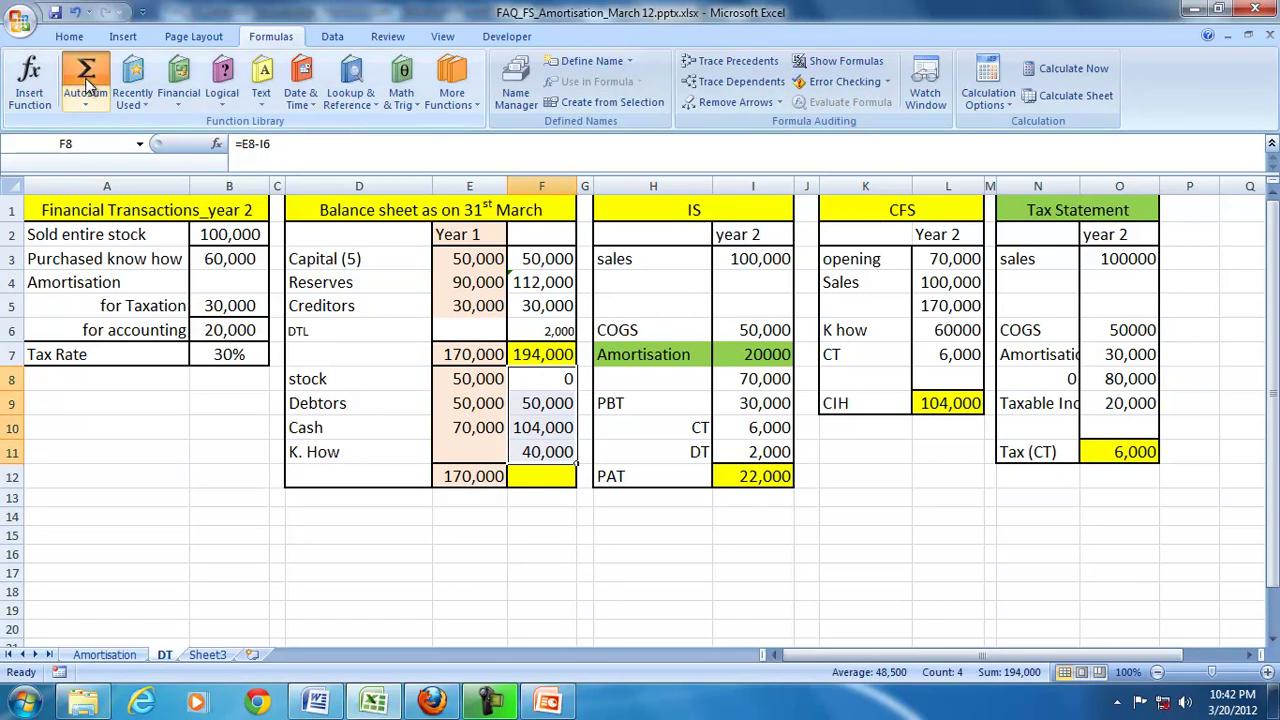
left_click(541, 478)
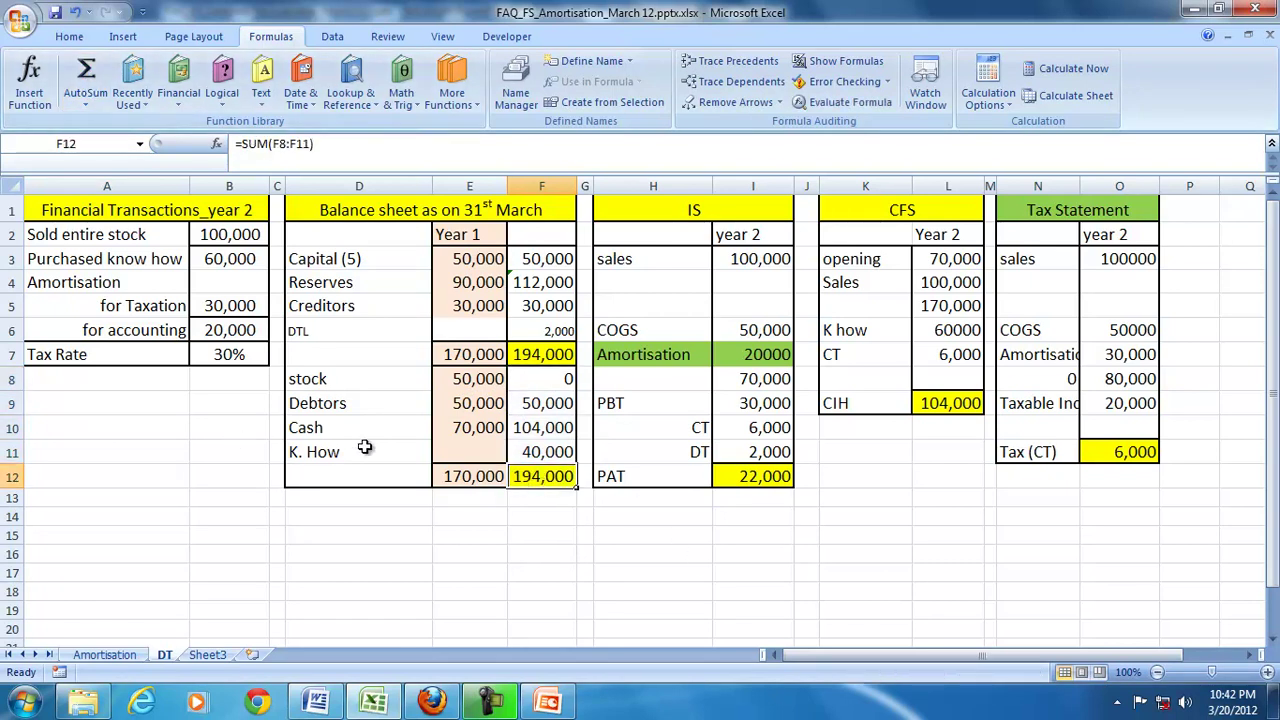
Copy the formatting of the Creditors label in D5 to the DTL label in D6
left_click(325, 305)
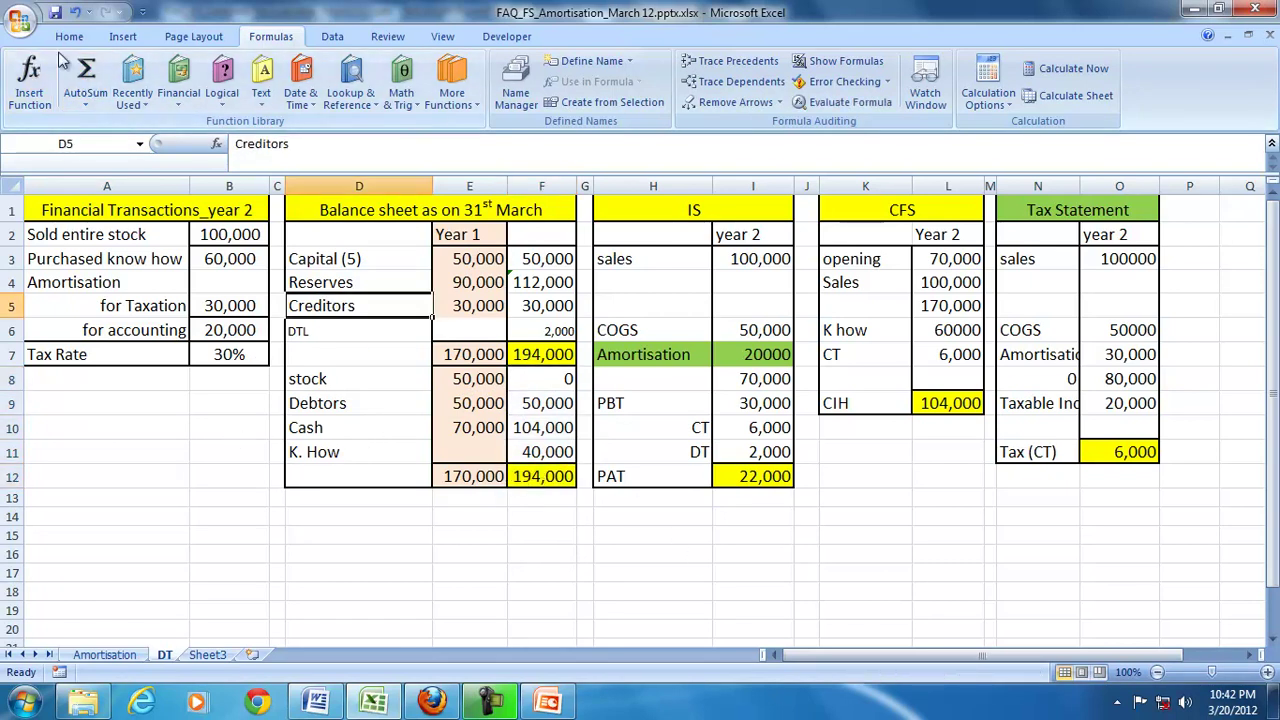
left_click(69, 36)
left_click(95, 102)
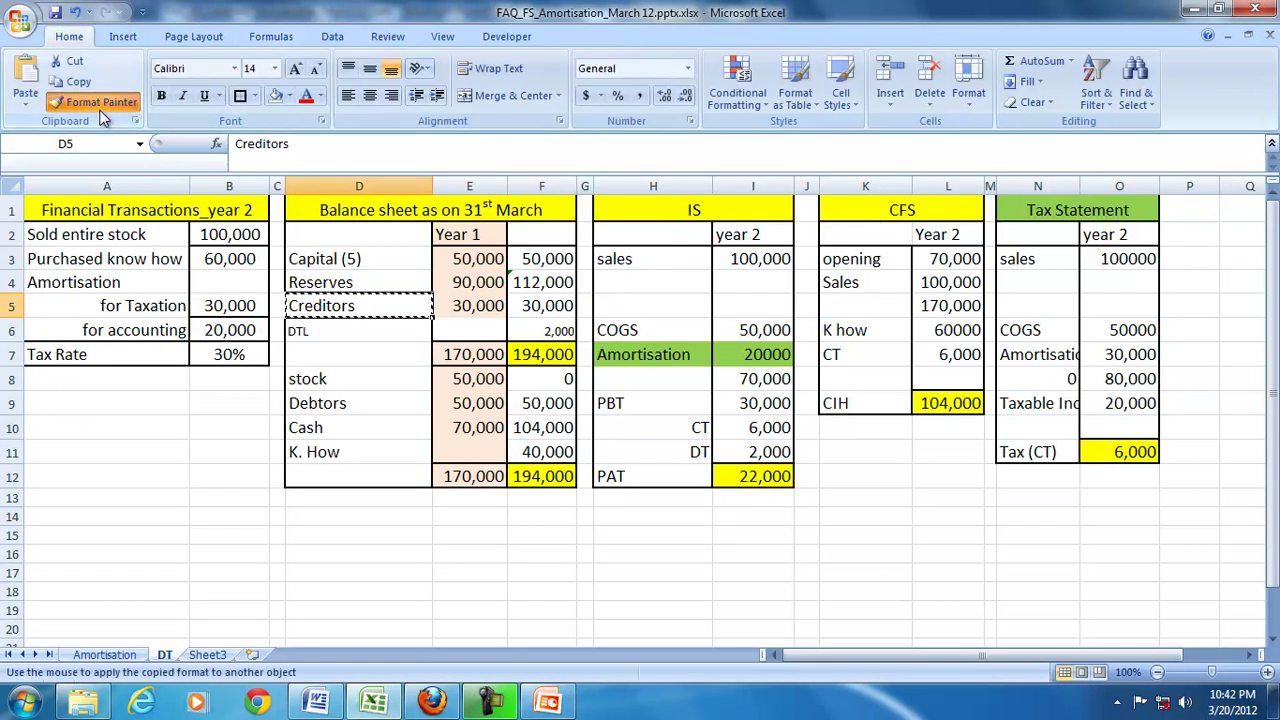
left_click(310, 331)
left_click(556, 331)
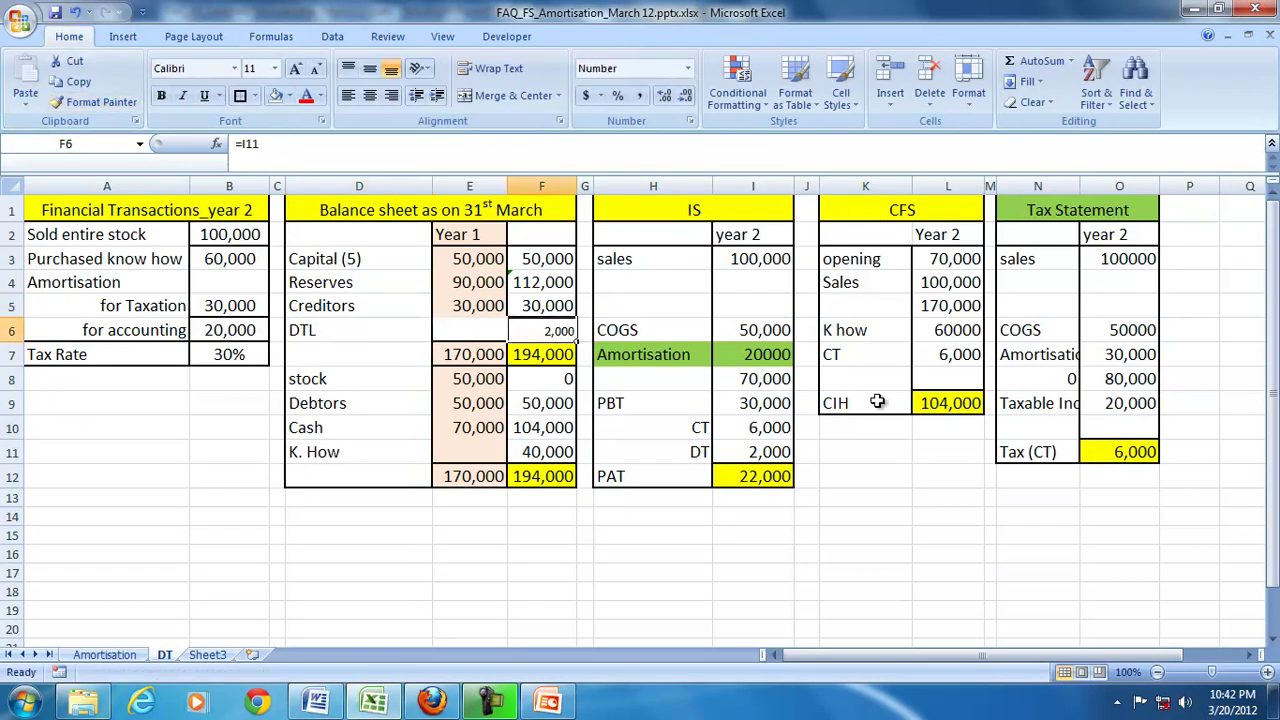
Trace the precedents of the DT formula in I11 back to both amortisation amounts
left_click(763, 452)
left_click(270, 37)
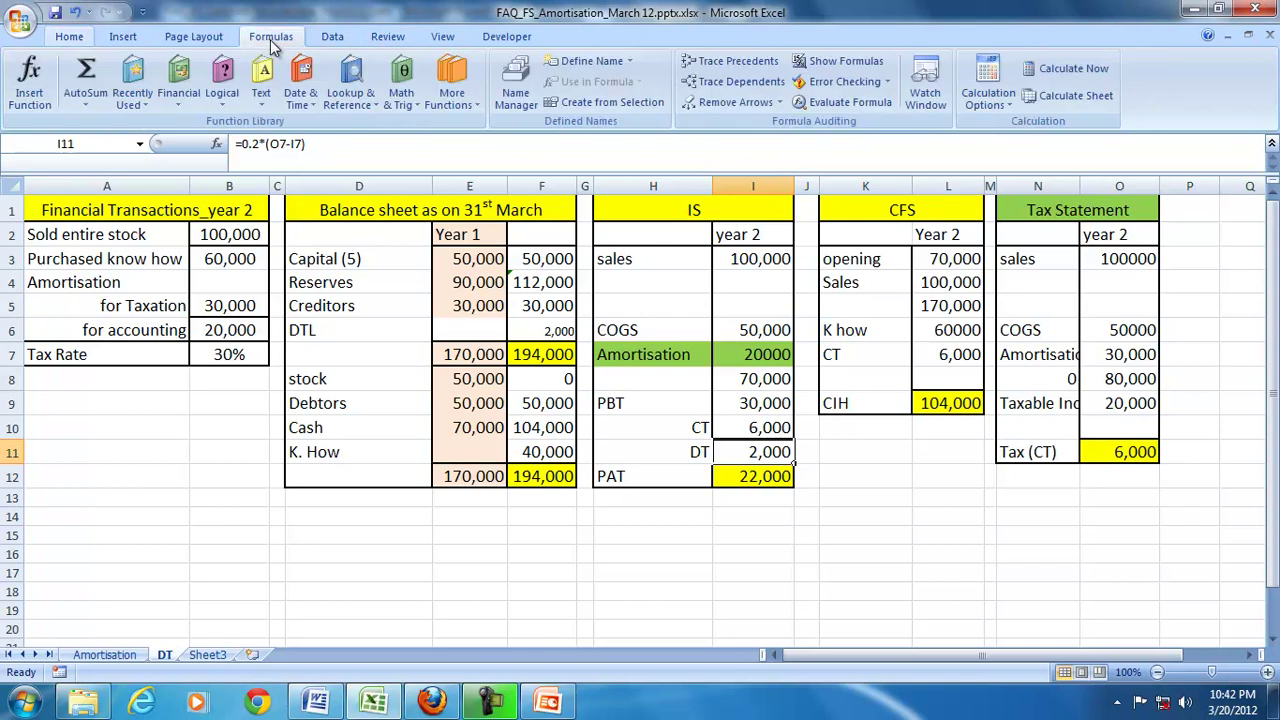
left_click(741, 67)
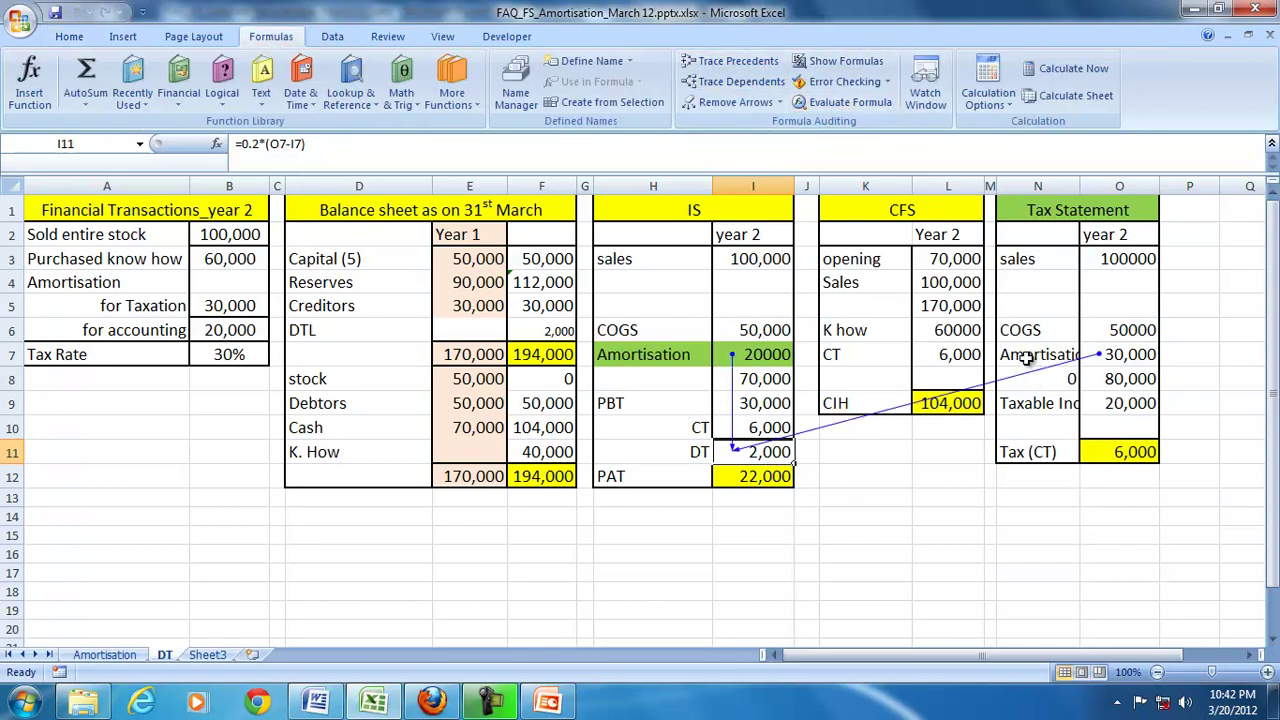
Copy the green formatting of the income statement's Amortisation label to the Amortisation row N7:O7 of the Tax Statement
left_click_drag(1027, 361, 1110, 355)
left_click(69, 38)
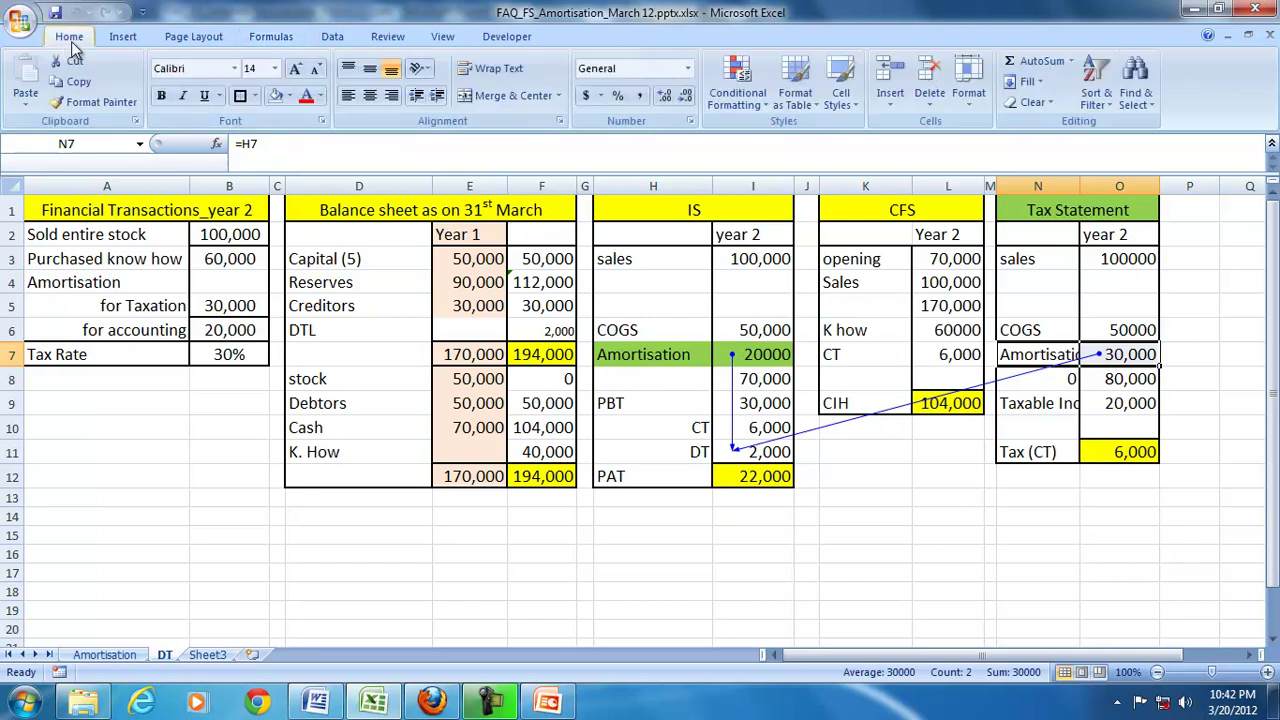
left_click(686, 356)
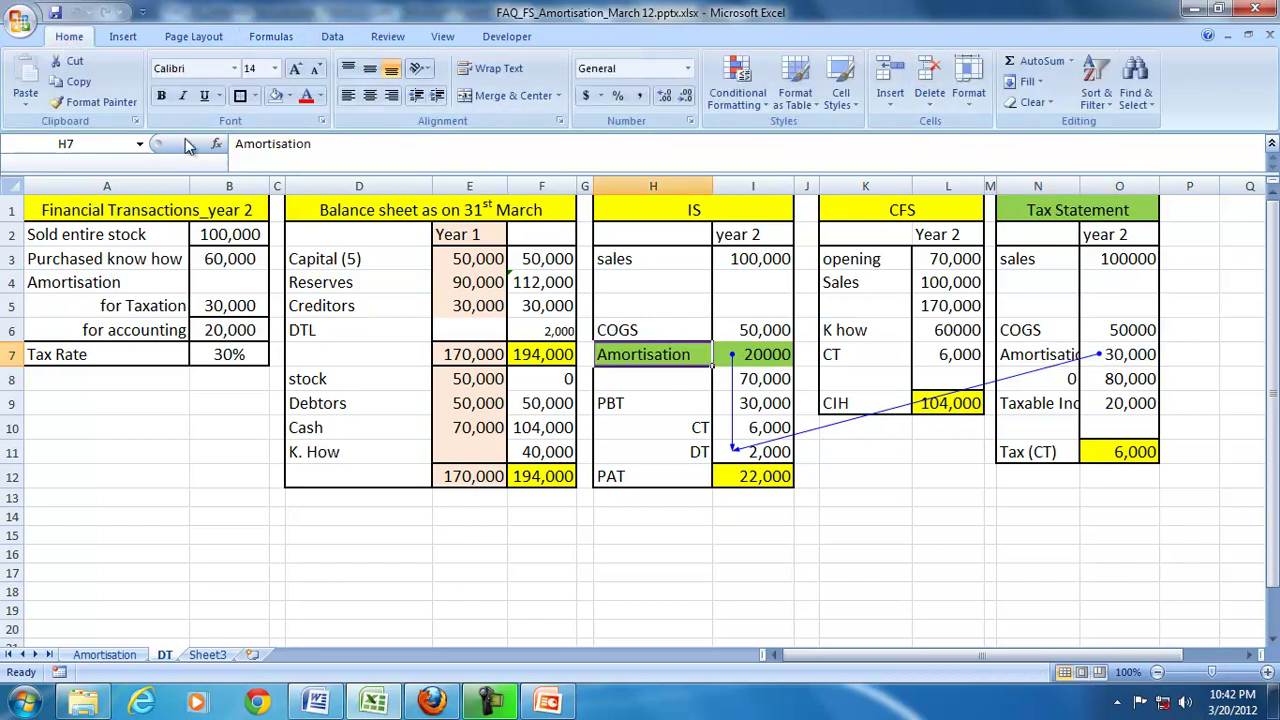
left_click(95, 102)
left_click(1090, 354)
mouse_move(1085, 354)
left_mouse_down()
mouse_move(1017, 354)
mouse_move(1045, 352)
left_mouse_up()
left_click(1122, 552)
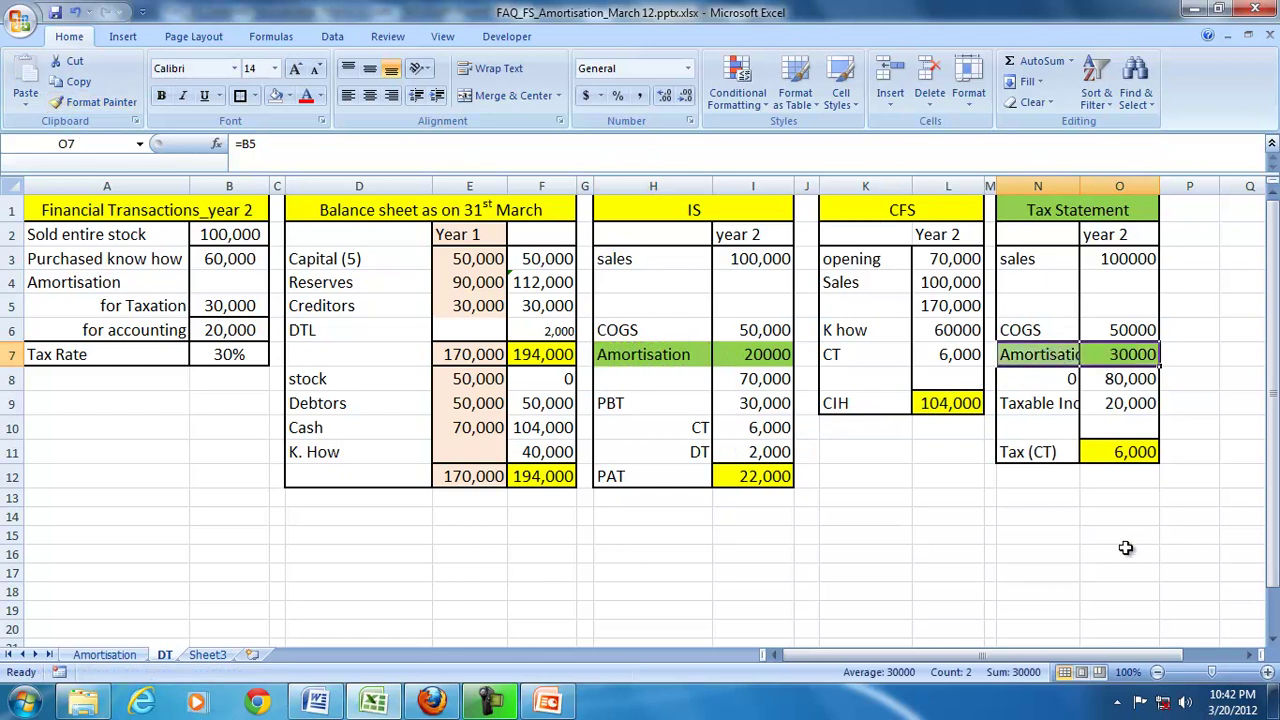
Trace the precedents of the DT in I11, the Tax (CT) in O11, the CT in I10 and the DTL in F6
left_click(754, 455)
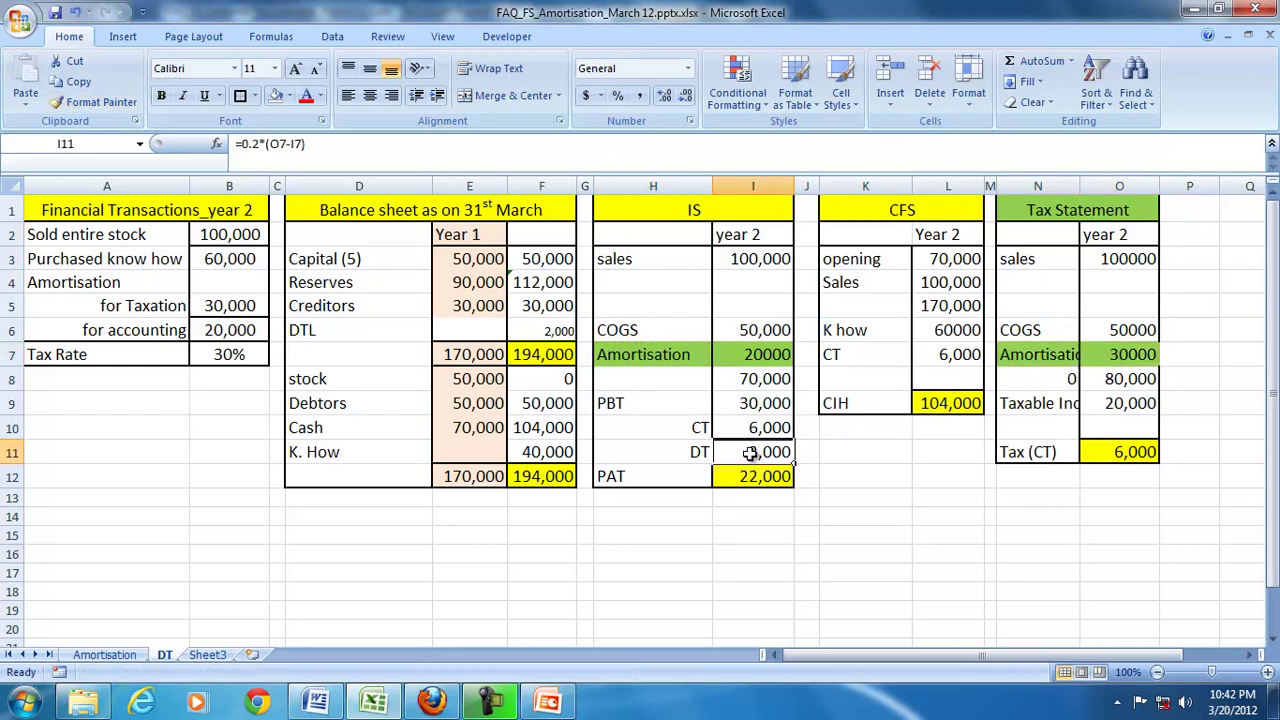
left_click(271, 36)
left_click(735, 61)
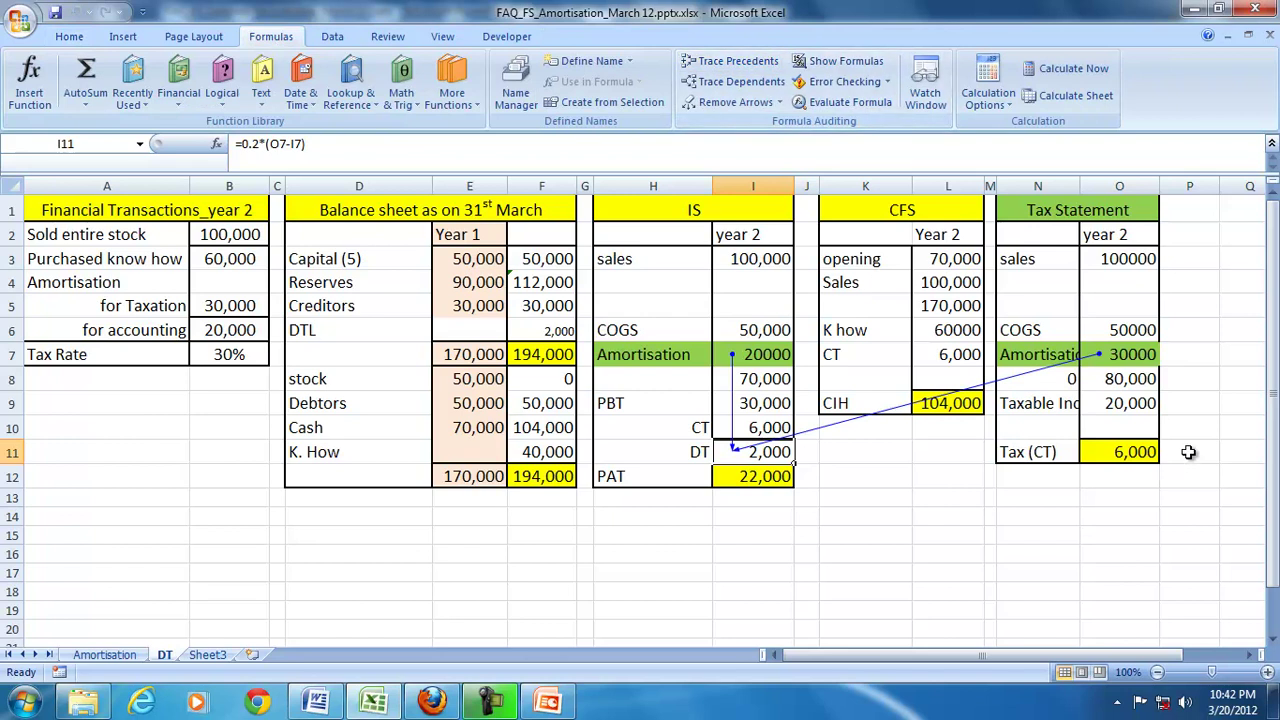
left_click(1135, 452)
left_click(737, 61)
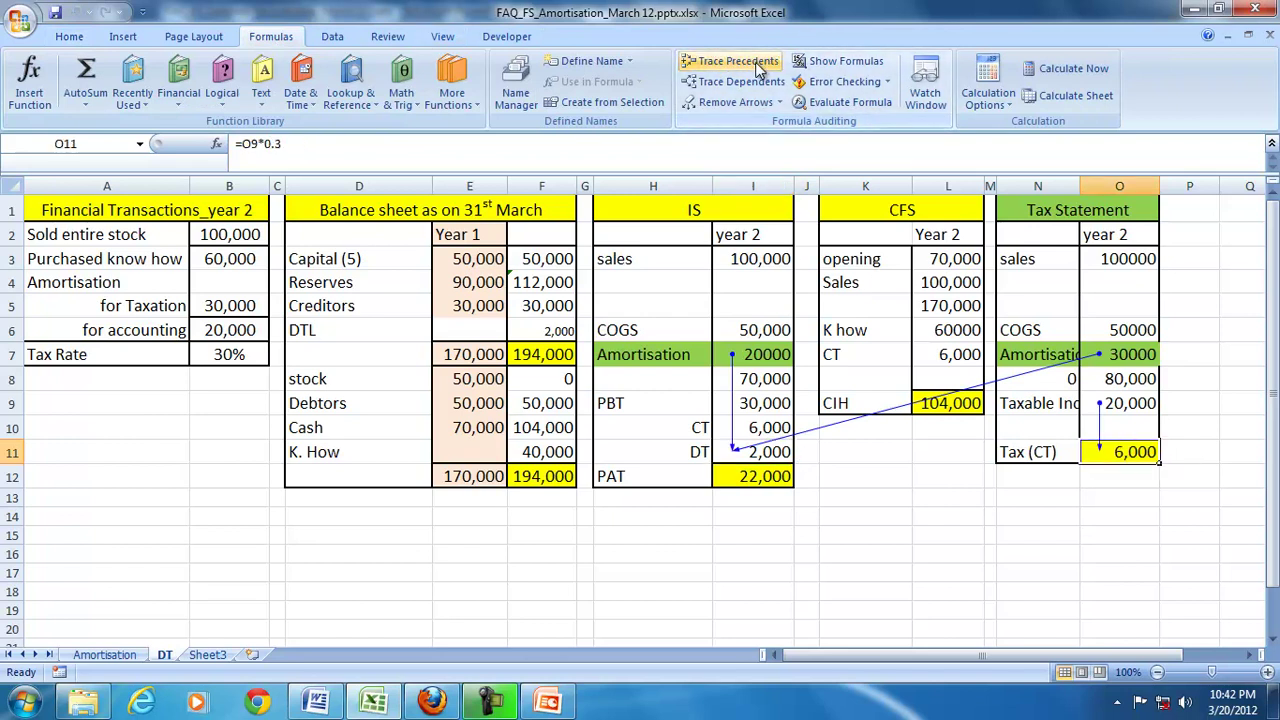
left_click(745, 429)
left_click(710, 61)
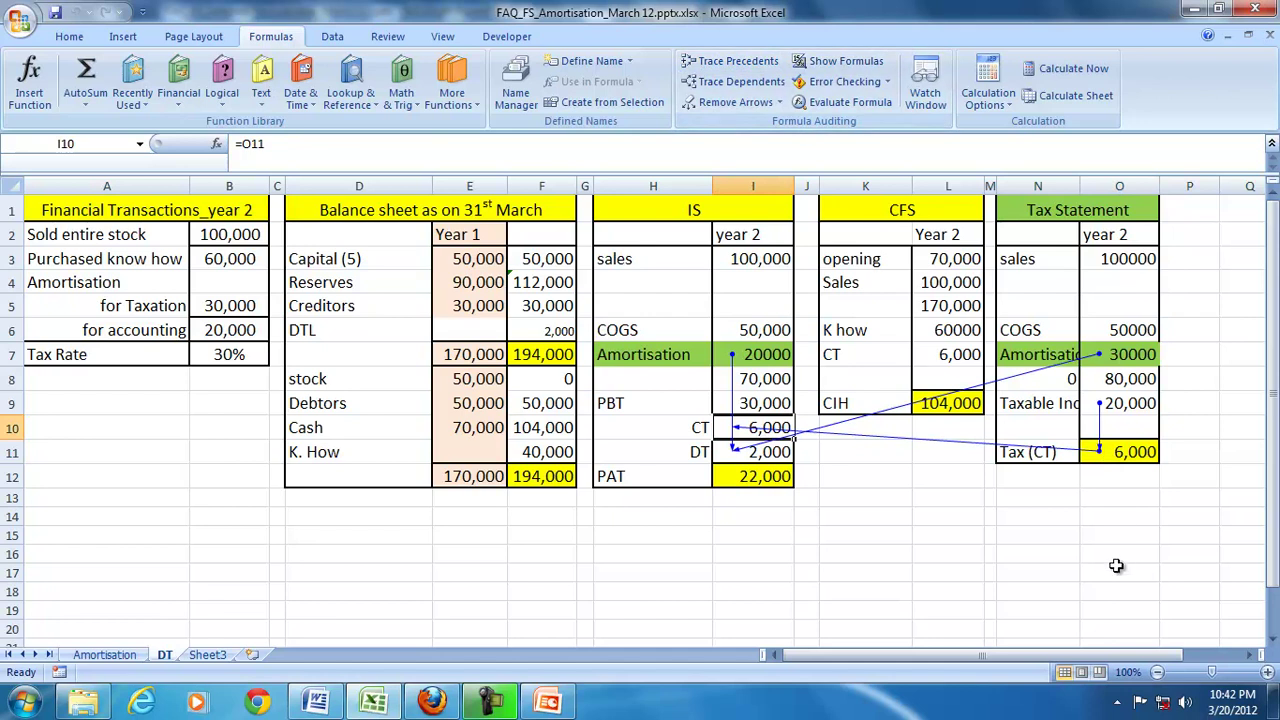
left_click(515, 333)
left_click(736, 61)
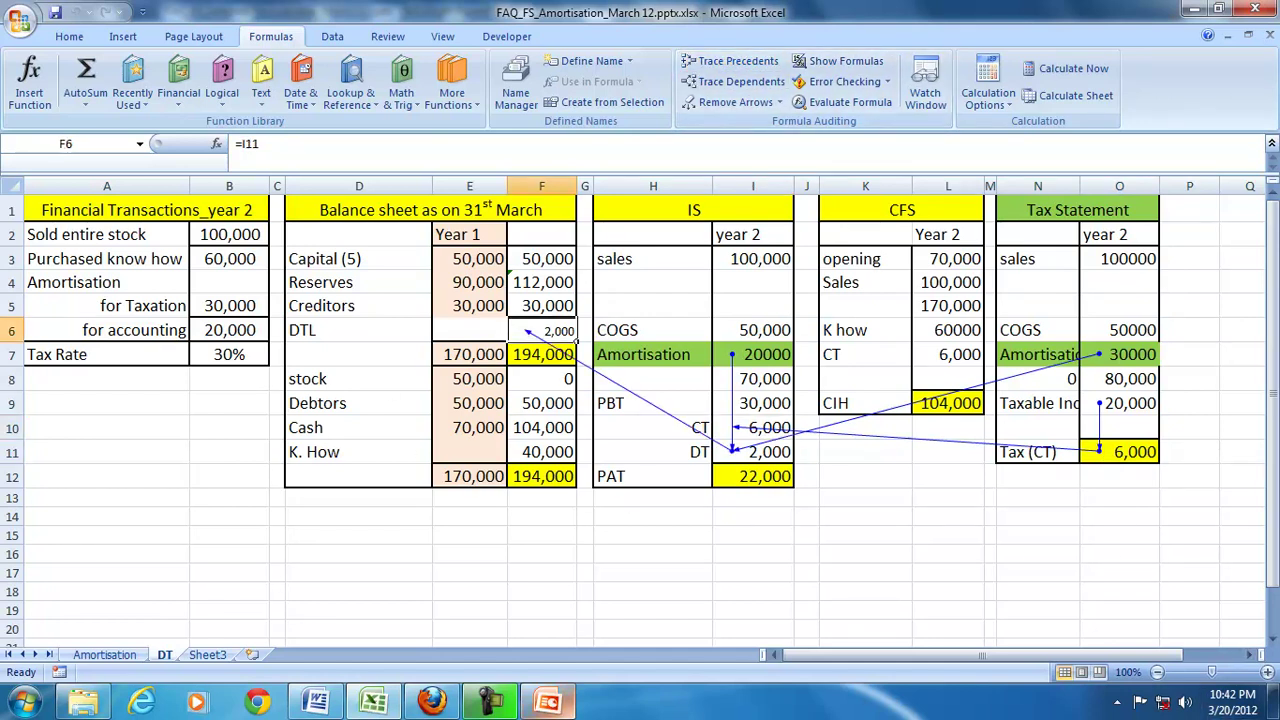
Switch to the PowerPoint slide "Deferred Tax and FS" and highlight its Cash Flow Statement and Balance Sheet sub-points in turn
left_click(540, 703)
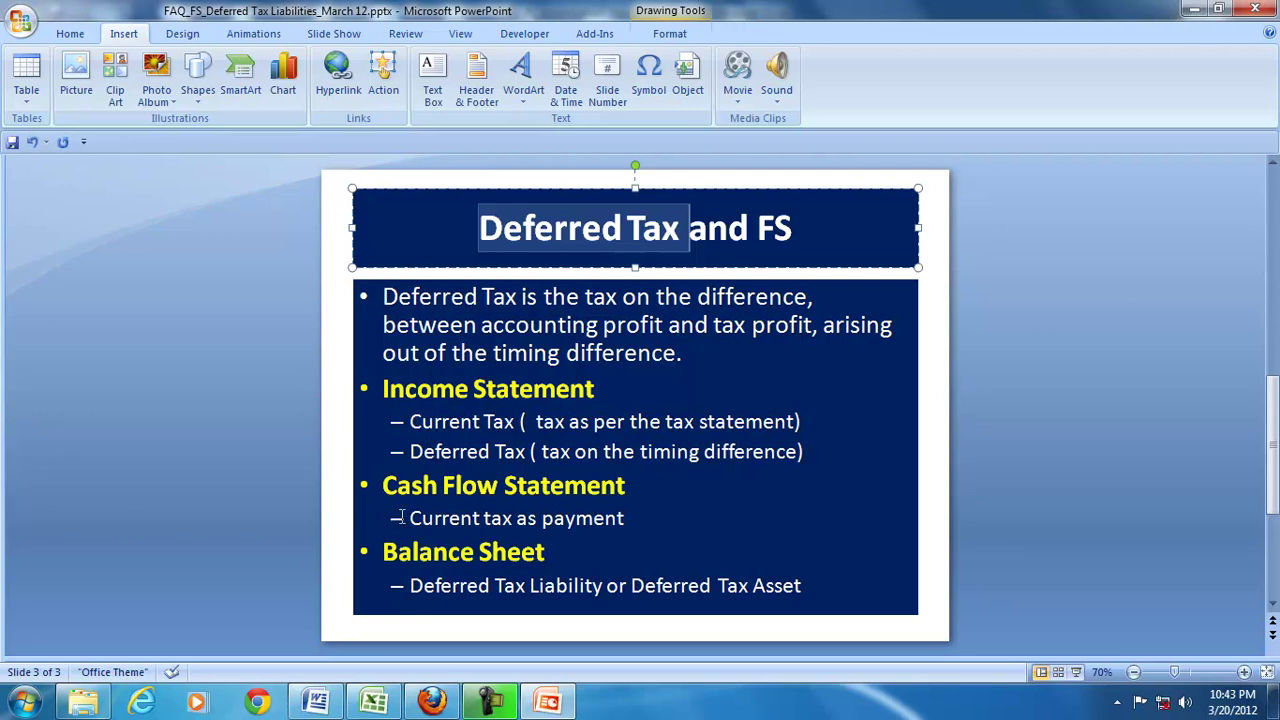
left_click_drag(409, 518, 598, 517)
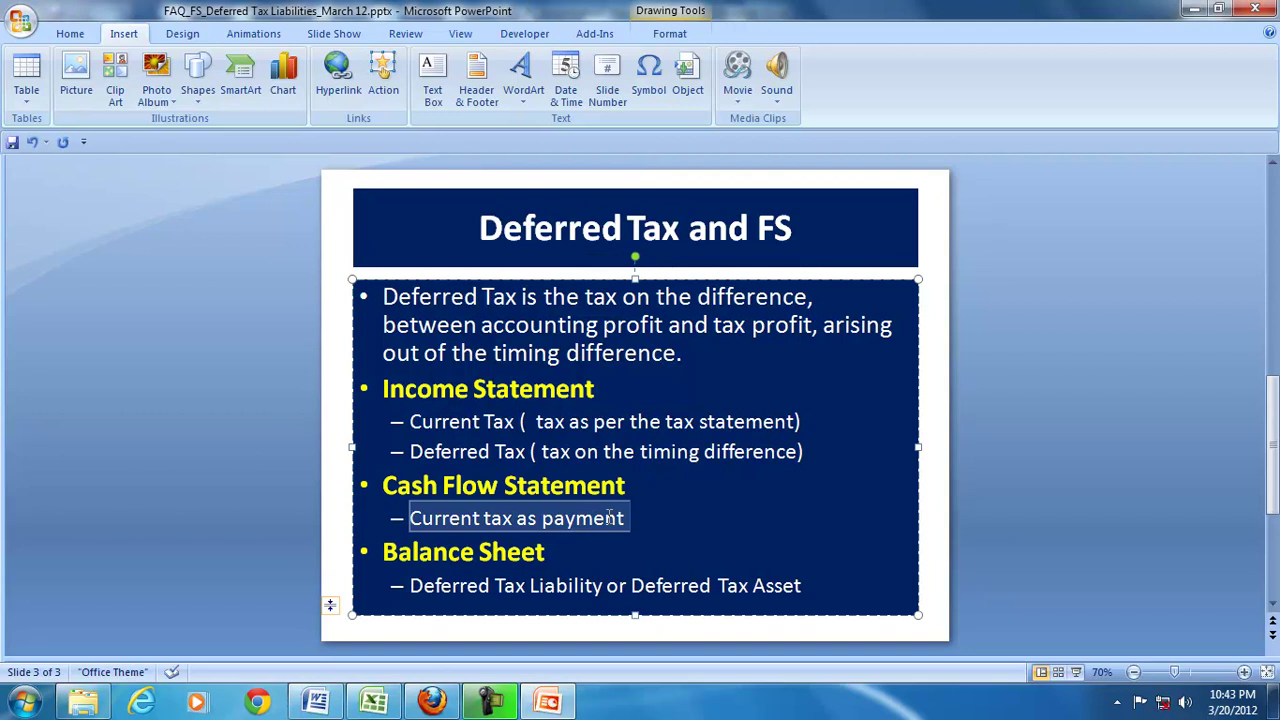
left_click_drag(410, 585, 785, 585)
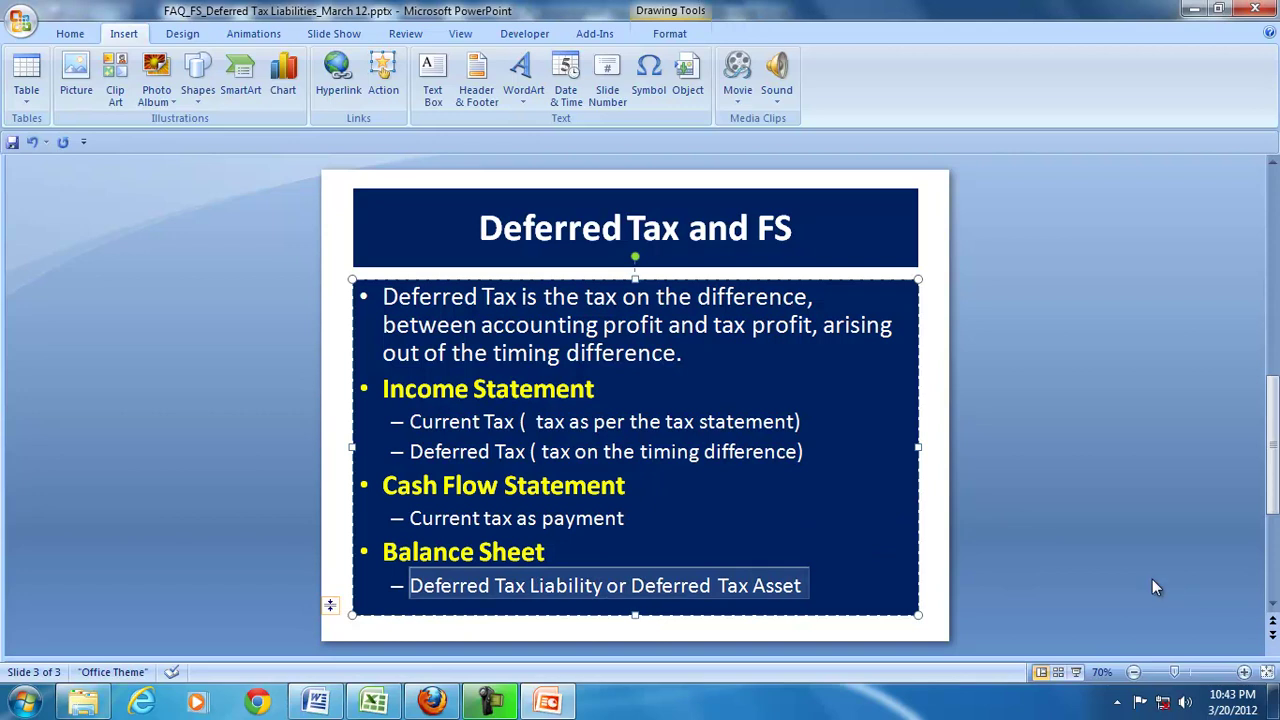
Switch to the Excel workbook, trace the precedents of the CT in L7 of the CFS, and return to the PowerPoint slide
left_click(374, 702)
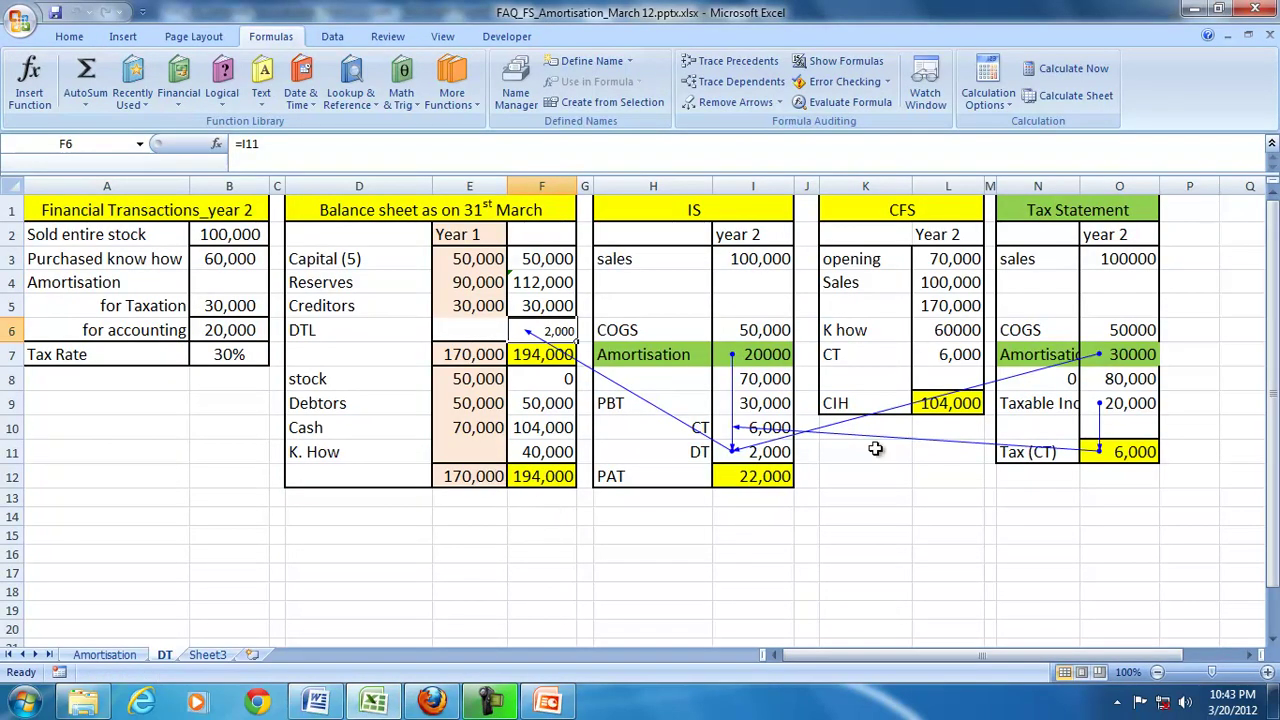
left_click(962, 350)
left_click(734, 60)
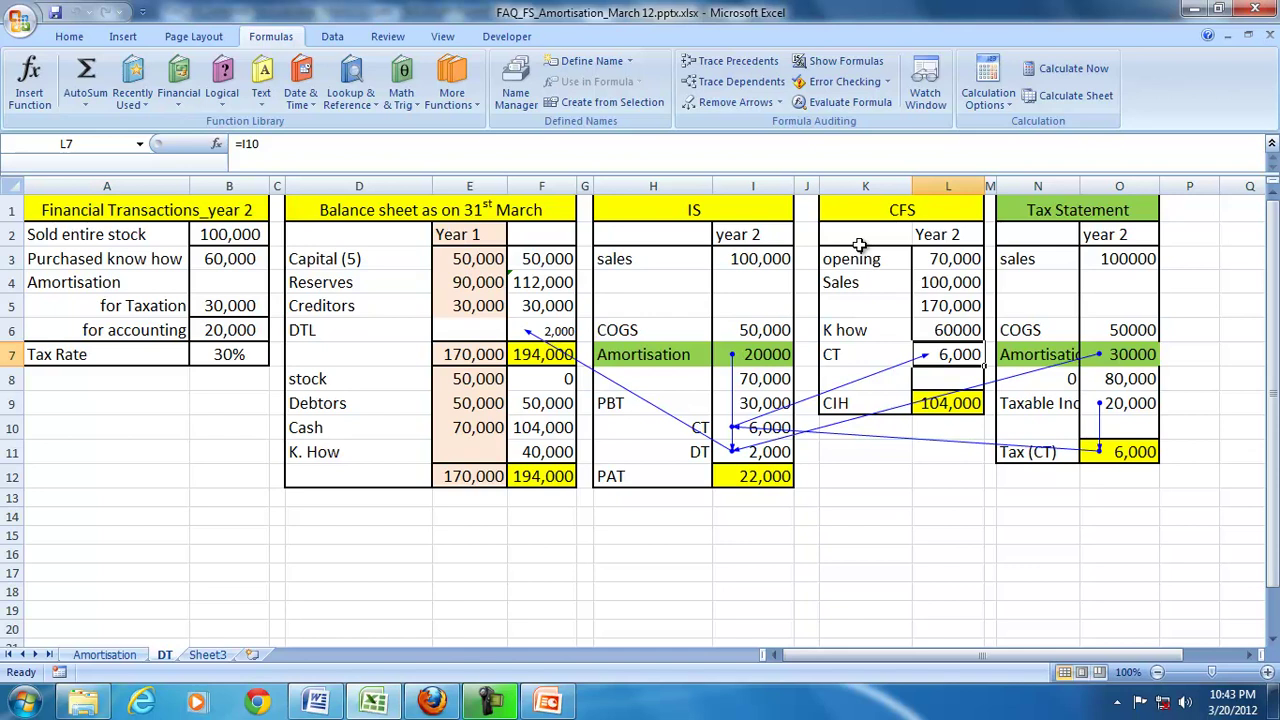
left_click(553, 705)
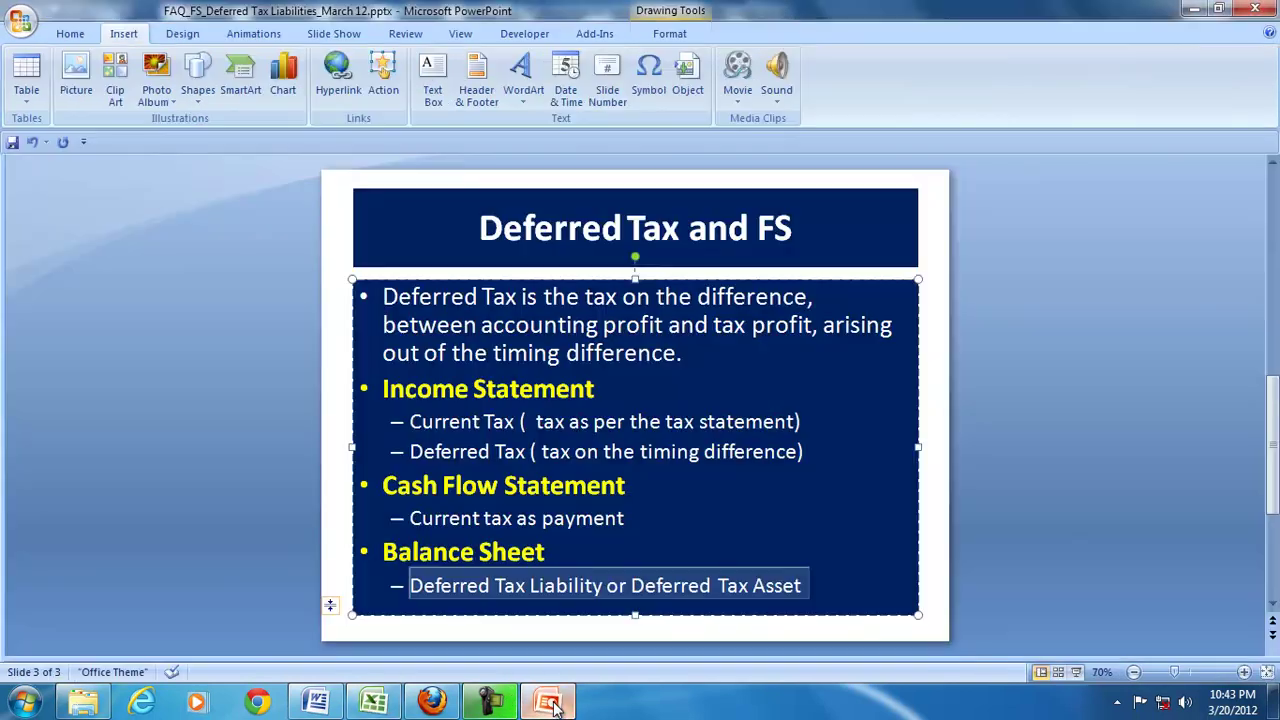